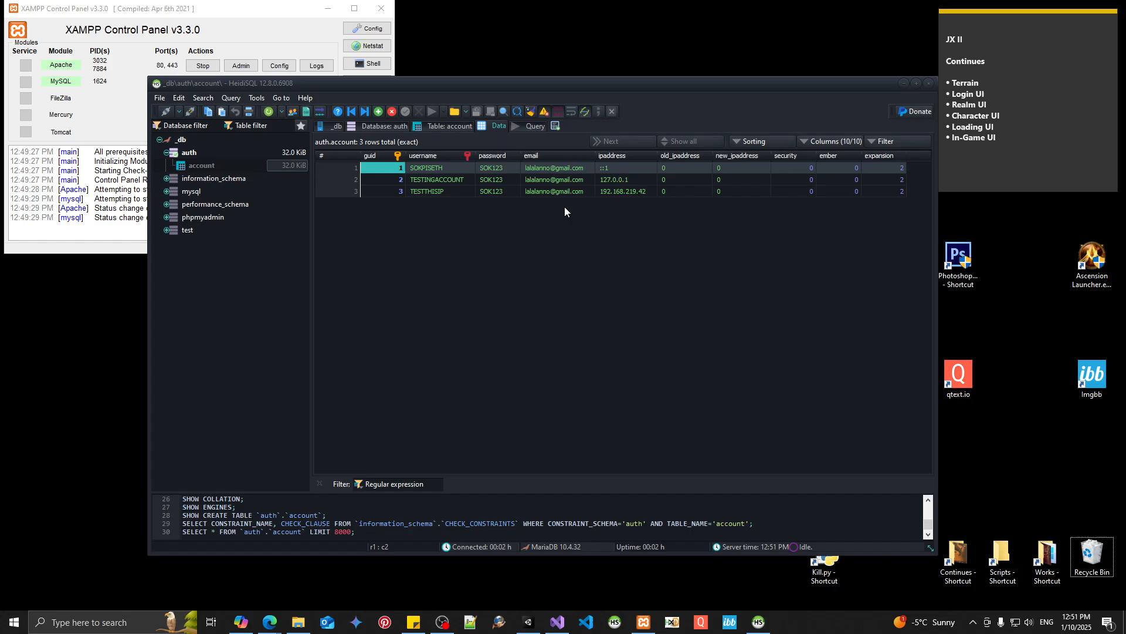
Maximize the Google Images browser window, search for "jx2 map" and preview the Justice xWar 2 Online map.
left_click(528, 621)
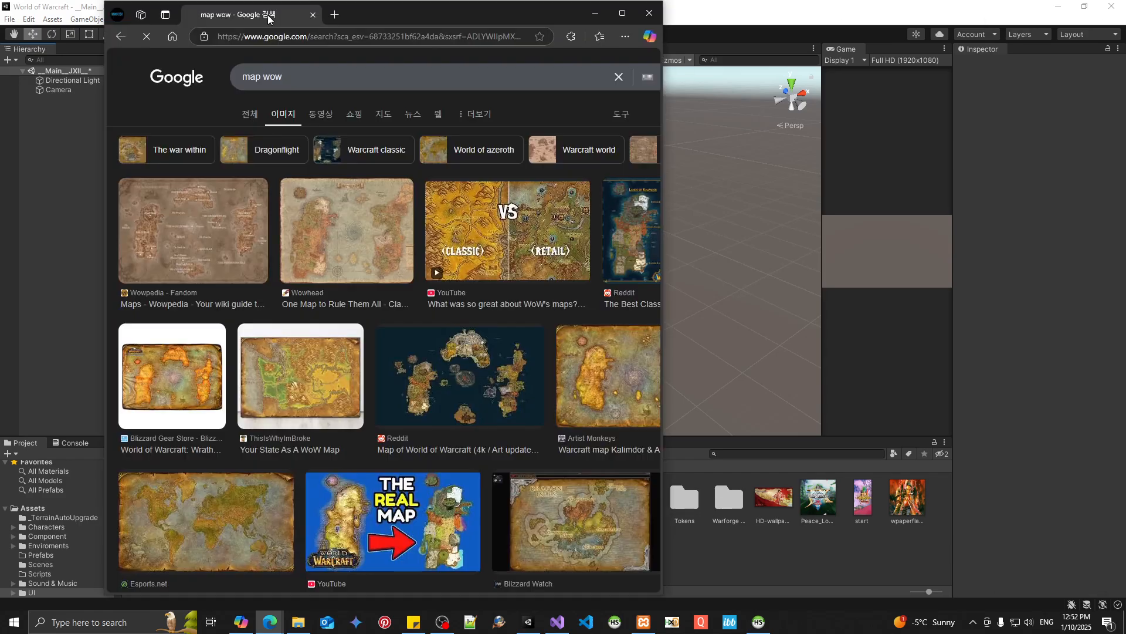
left_click_drag(266, 14, 428, 15)
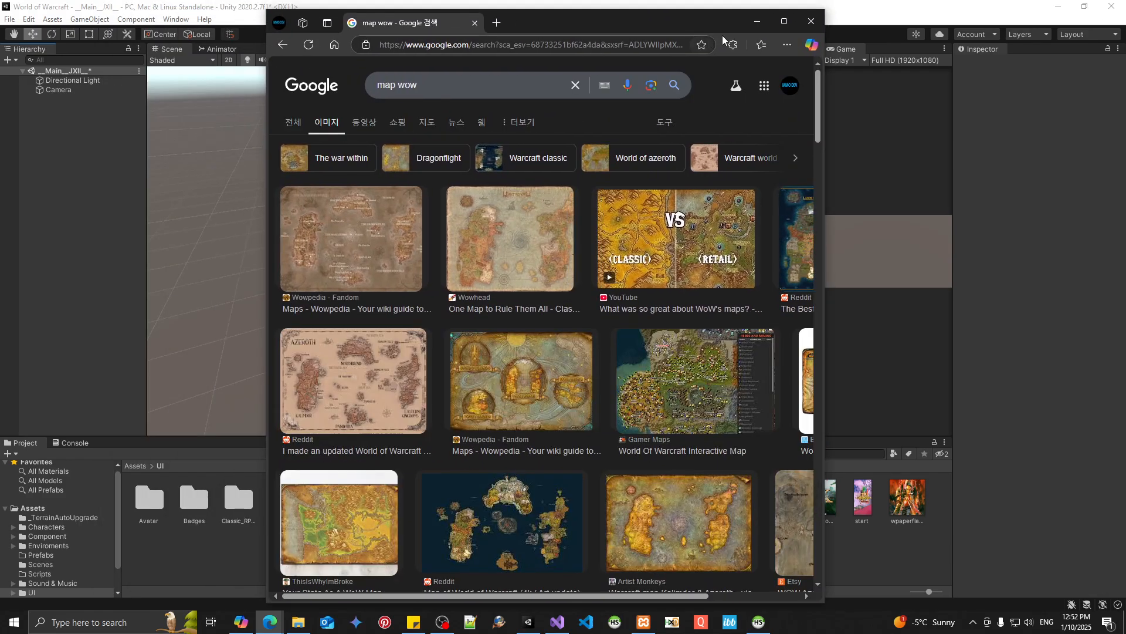
left_click(784, 22)
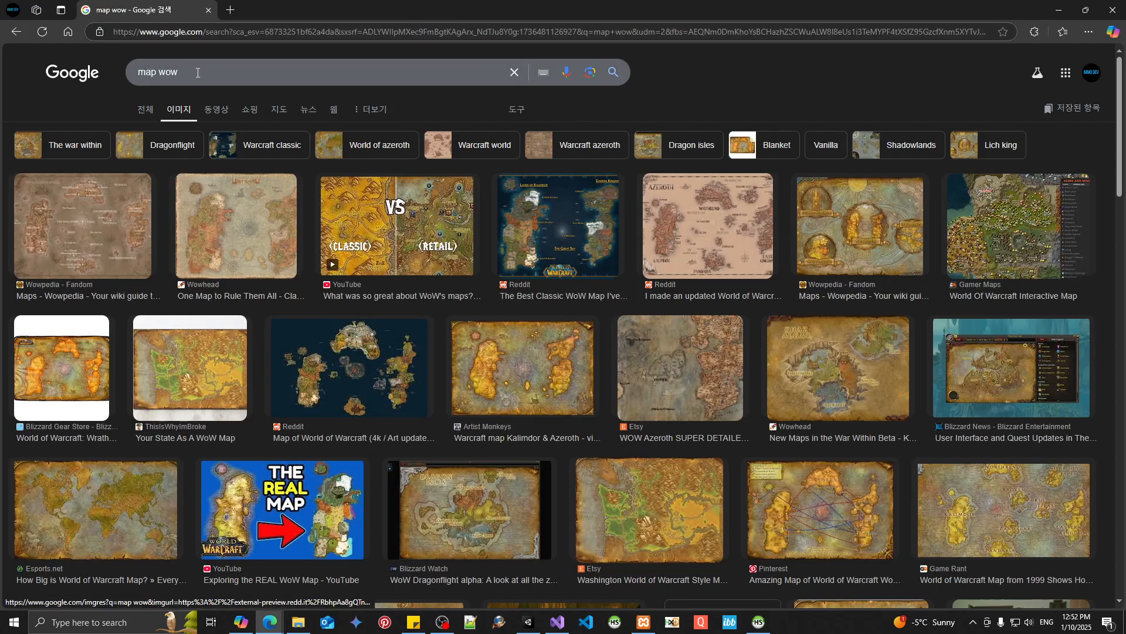
left_click_drag(198, 73, 86, 71)
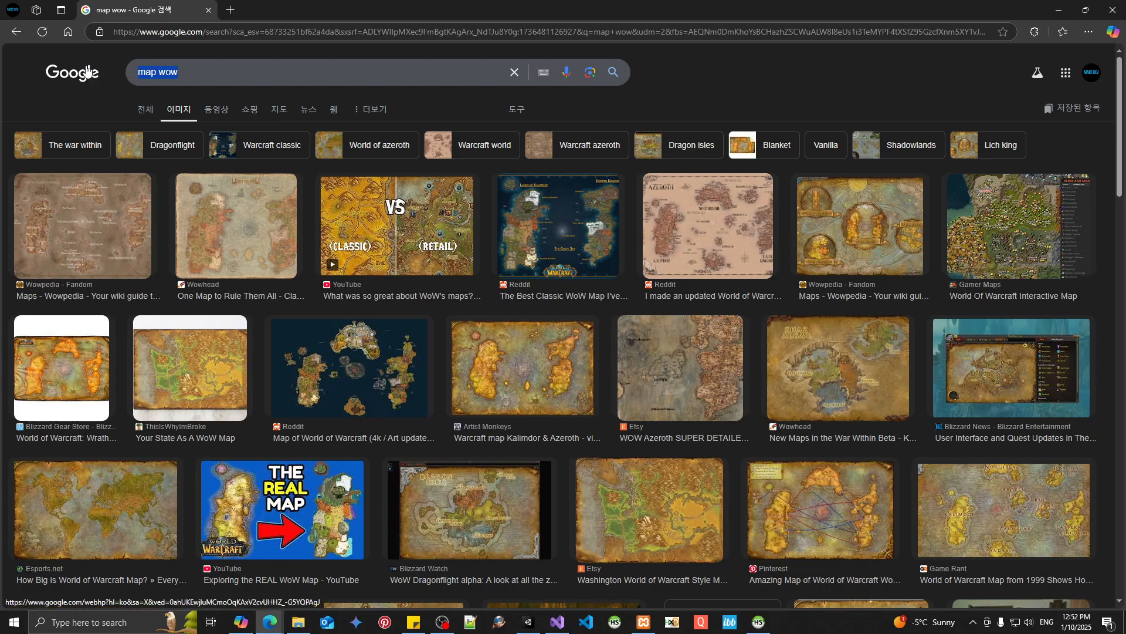
type("jx2 map")
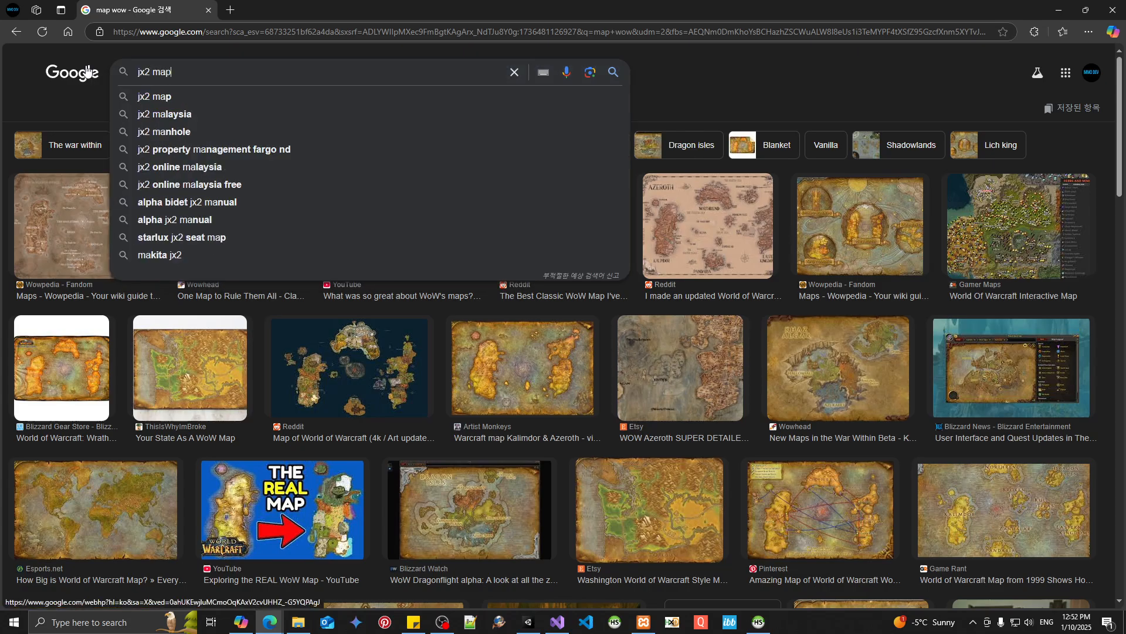
key("Return")
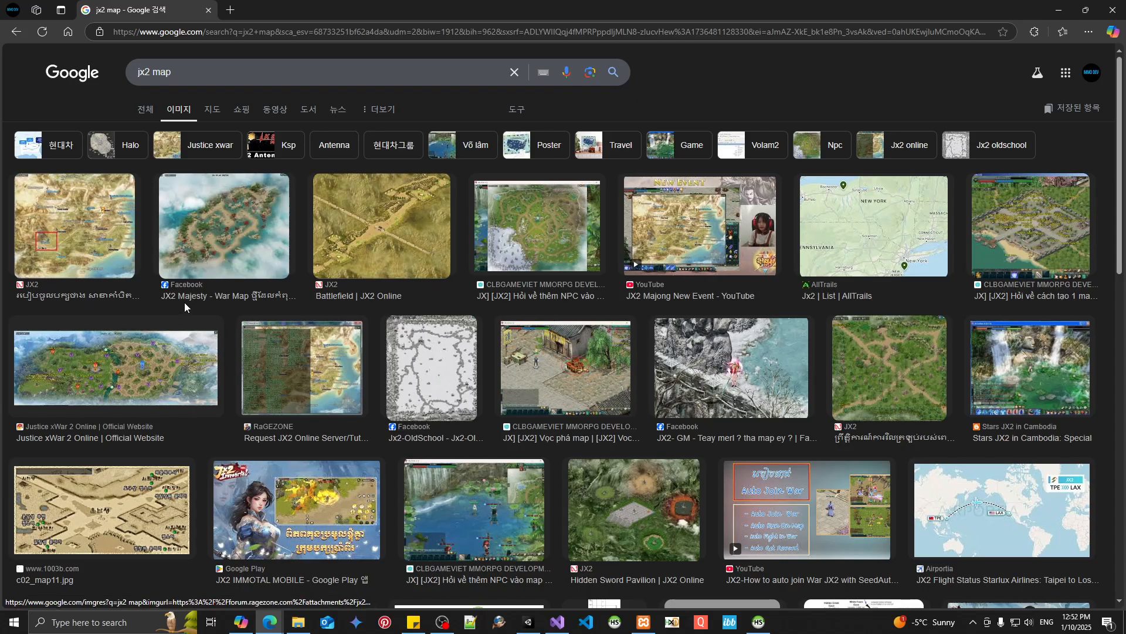
left_click(147, 377)
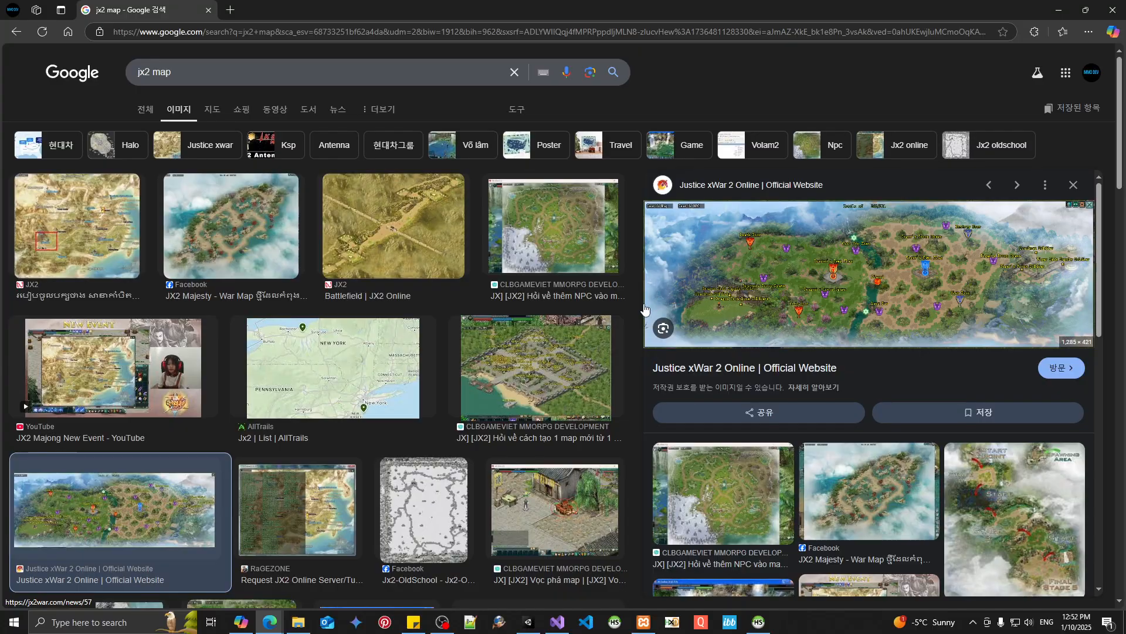
Switch to Unity and add a 3D Terrain object to the scene.
left_click(528, 622)
right_click(40, 137)
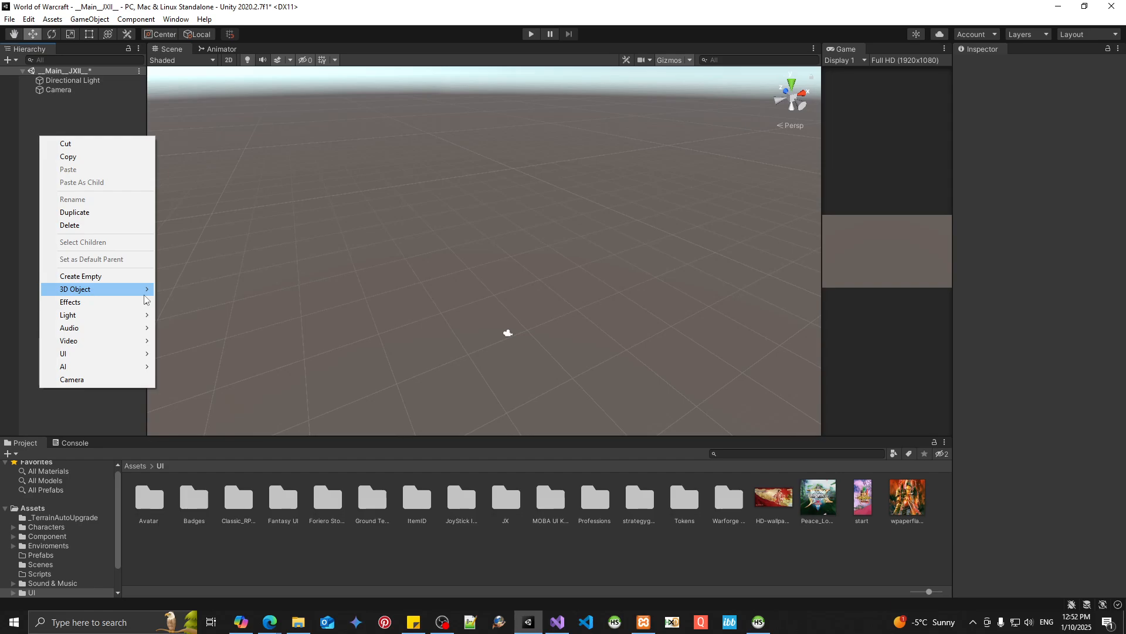
mouse_move(123, 289)
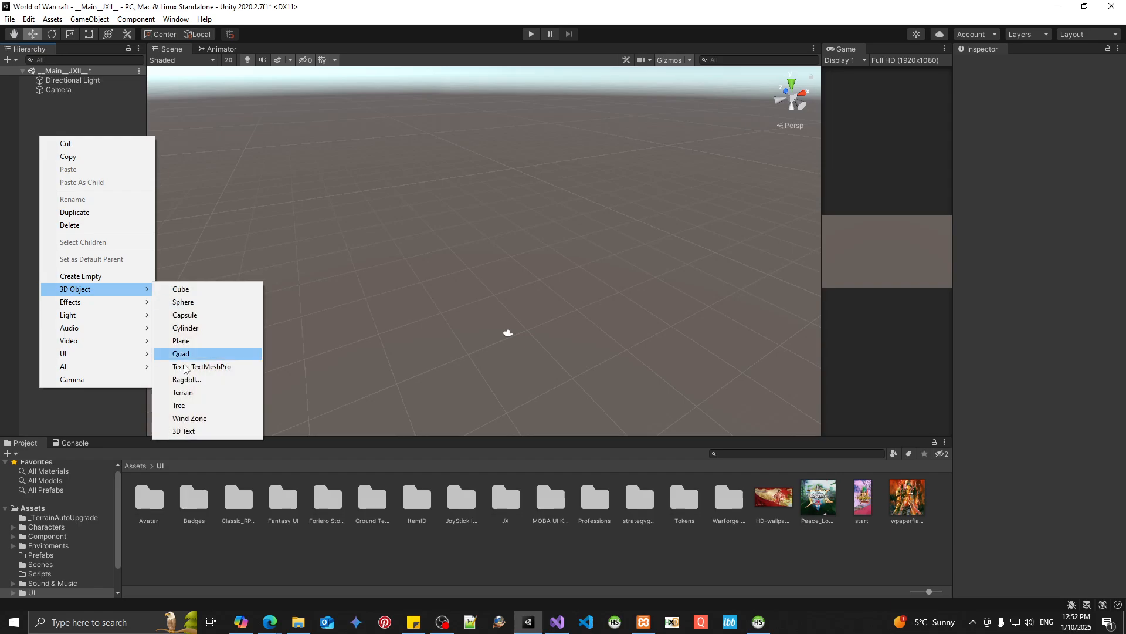
left_click(197, 393)
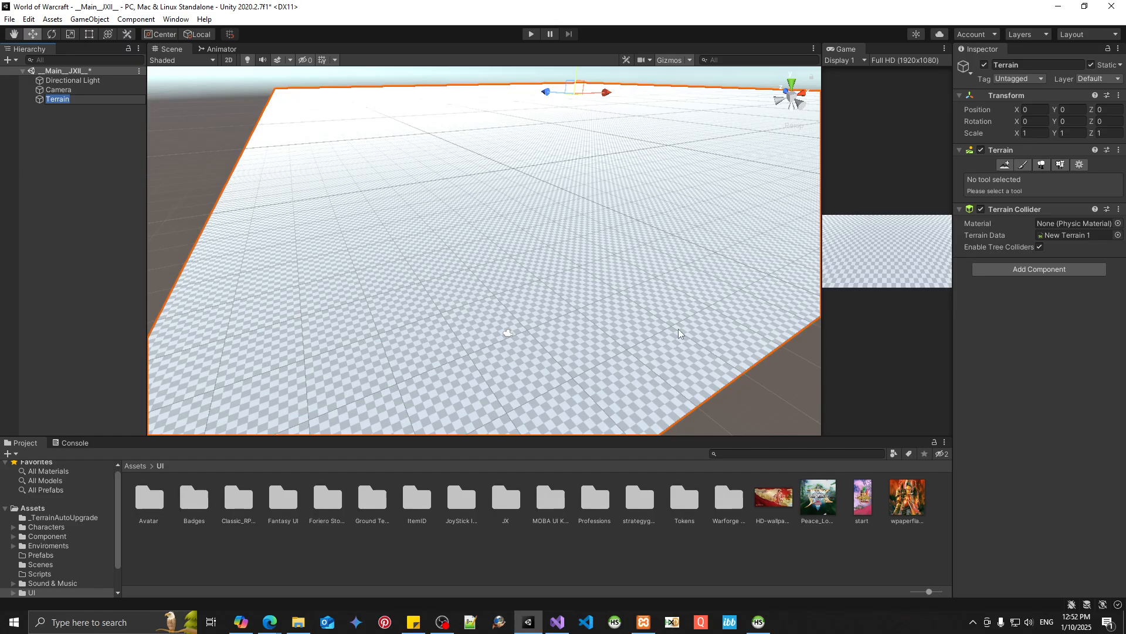
right_click_drag(679, 329, 328, 235)
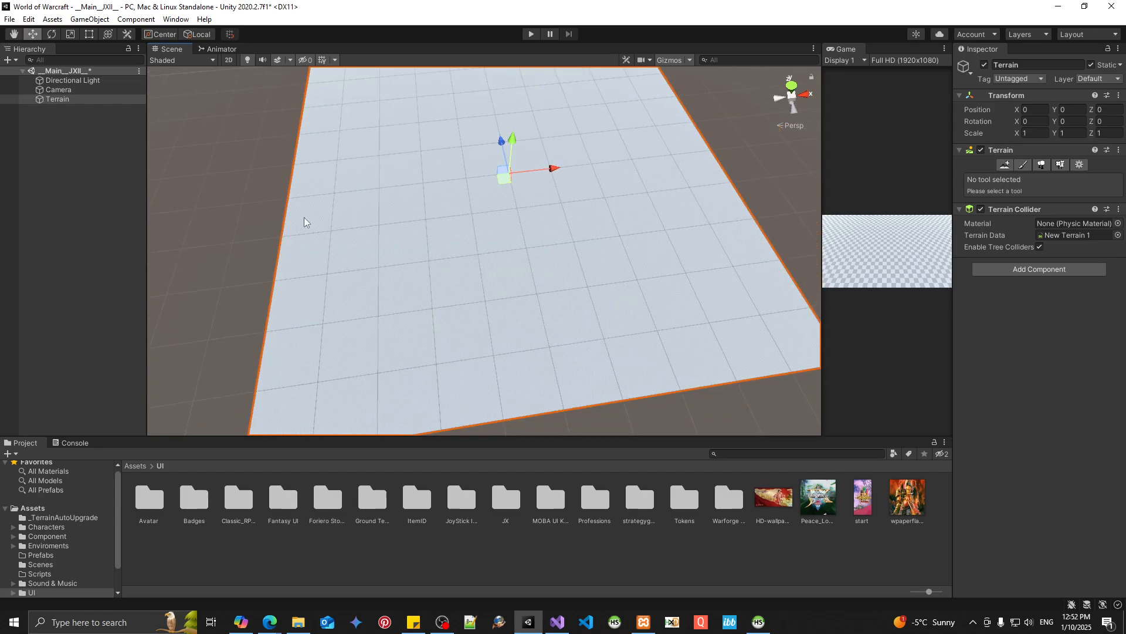
middle_click_drag(509, 229, 538, 229)
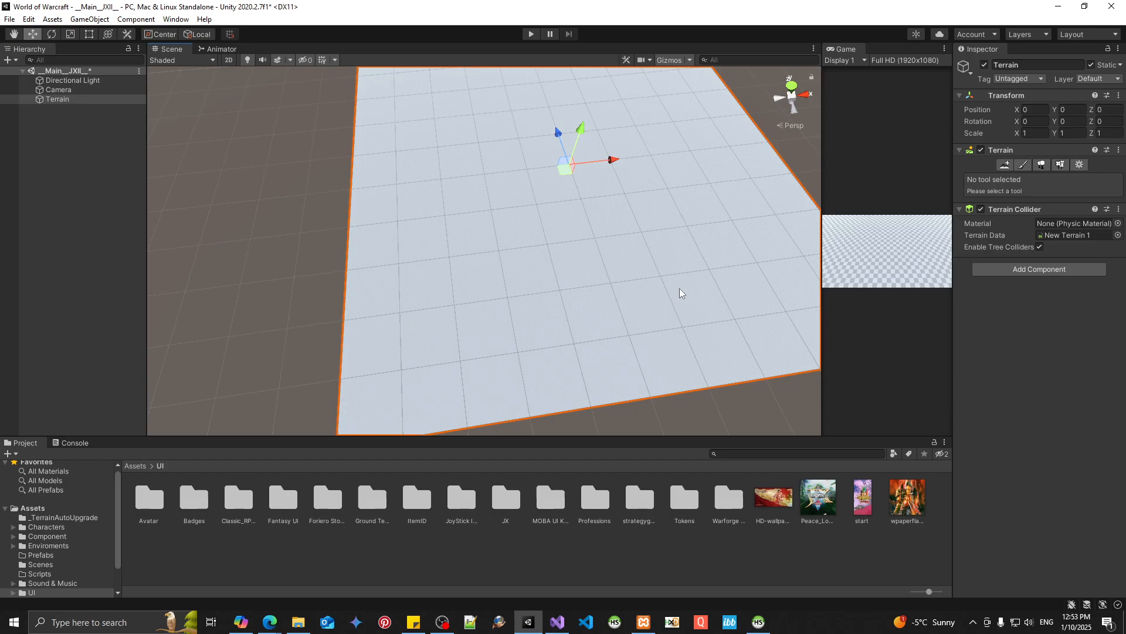
middle_click_drag(678, 291, 423, 359)
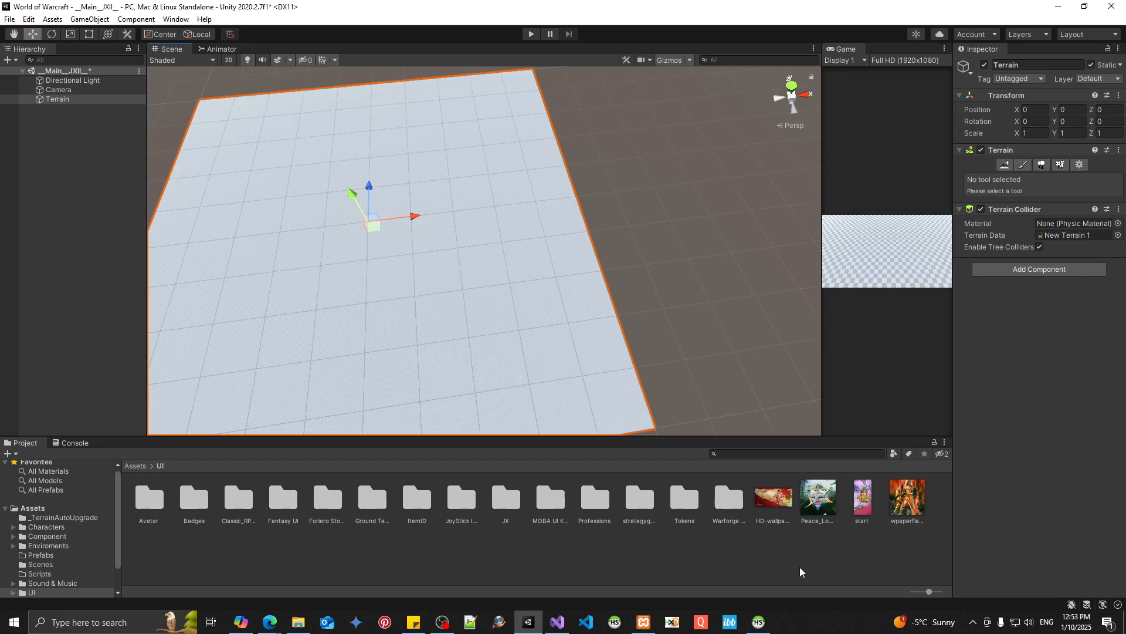
Switch to the browser and preview the CLBGAMEVIET and RaGEZONE images in the JX2 map results.
mouse_move(271, 621)
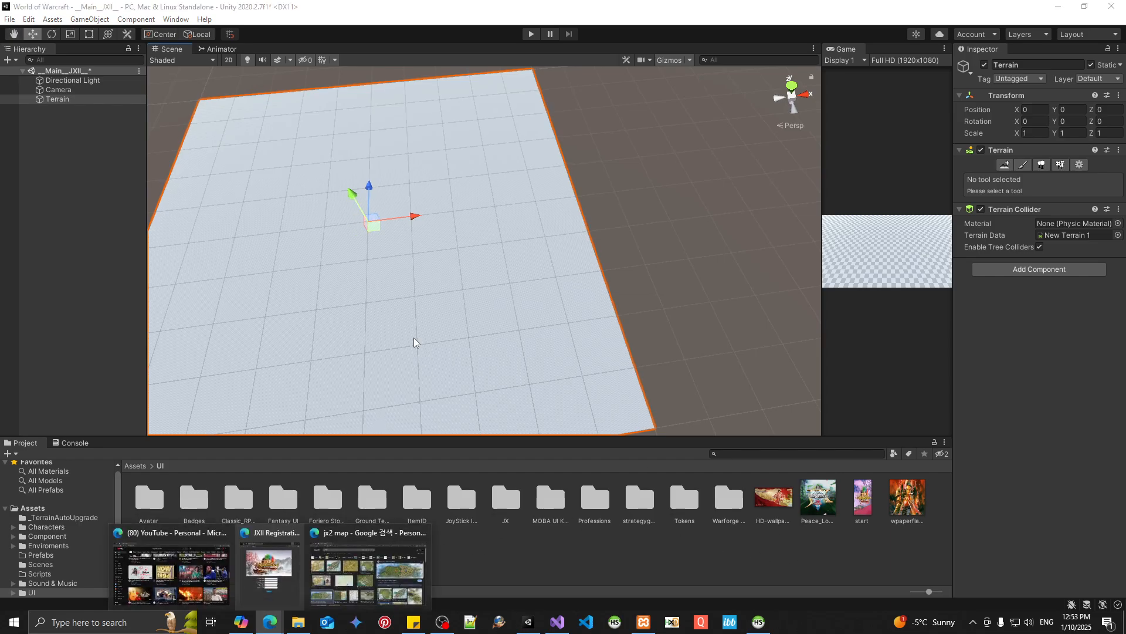
left_click(367, 552)
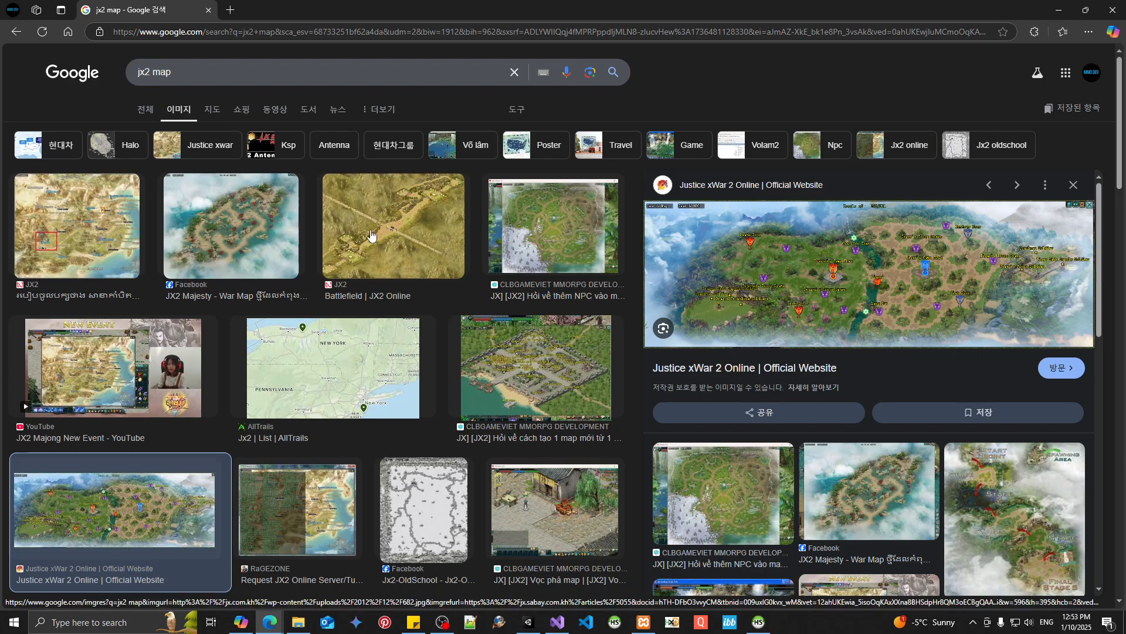
left_click(543, 232)
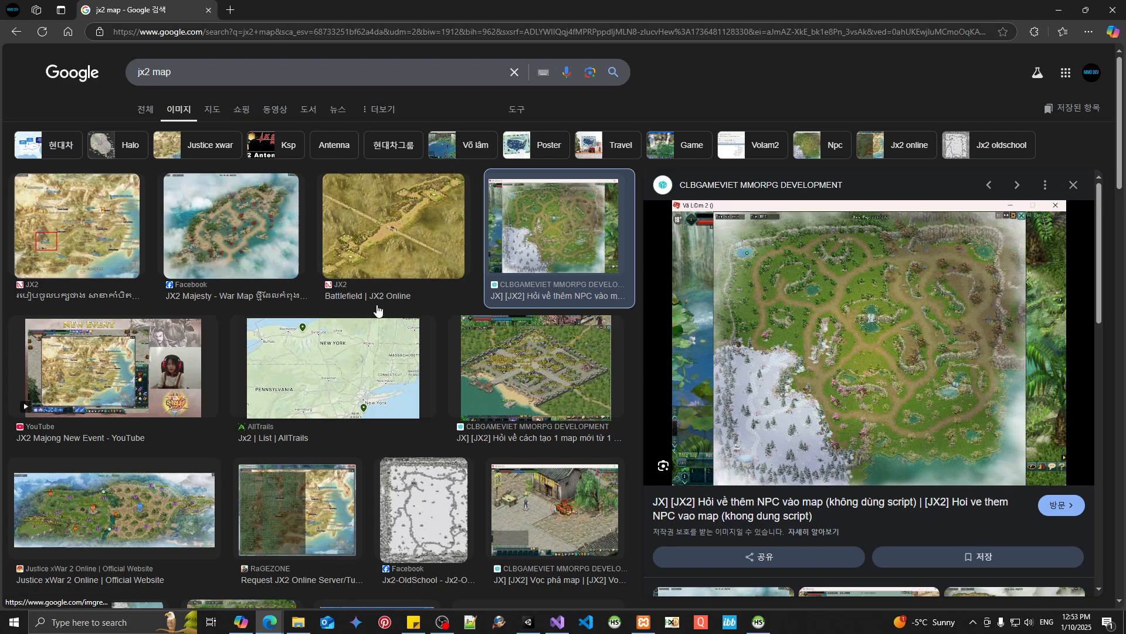
left_click(308, 540)
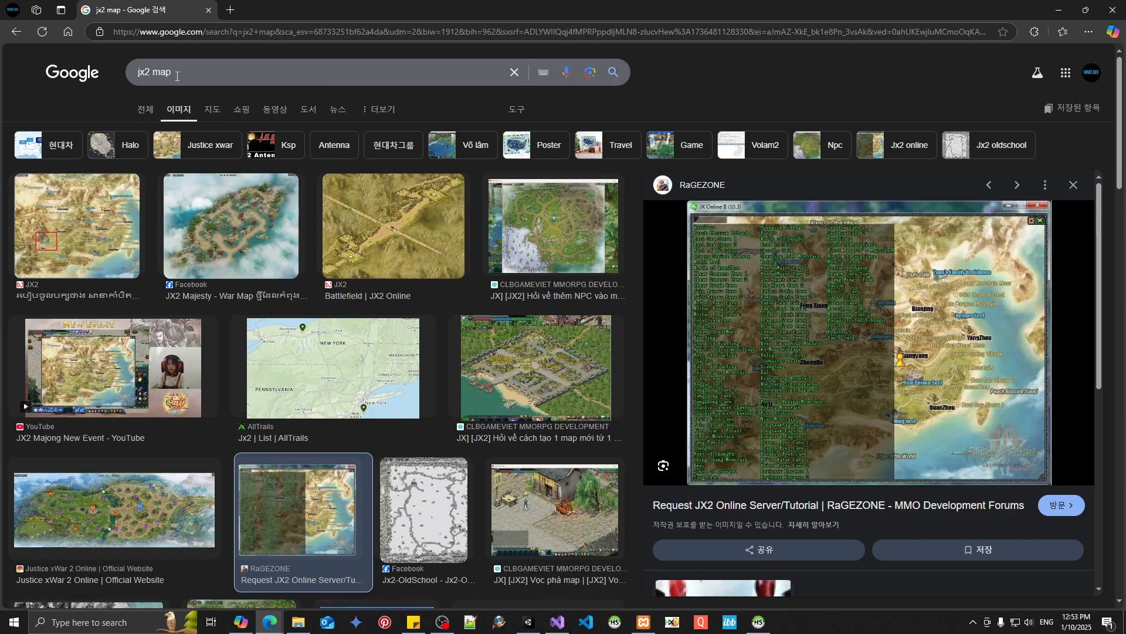
Search Google Images for "wow map" and preview the Warcraft Tavern worlds map and the Pinterest world routes map.
left_click_drag(176, 77, 116, 88)
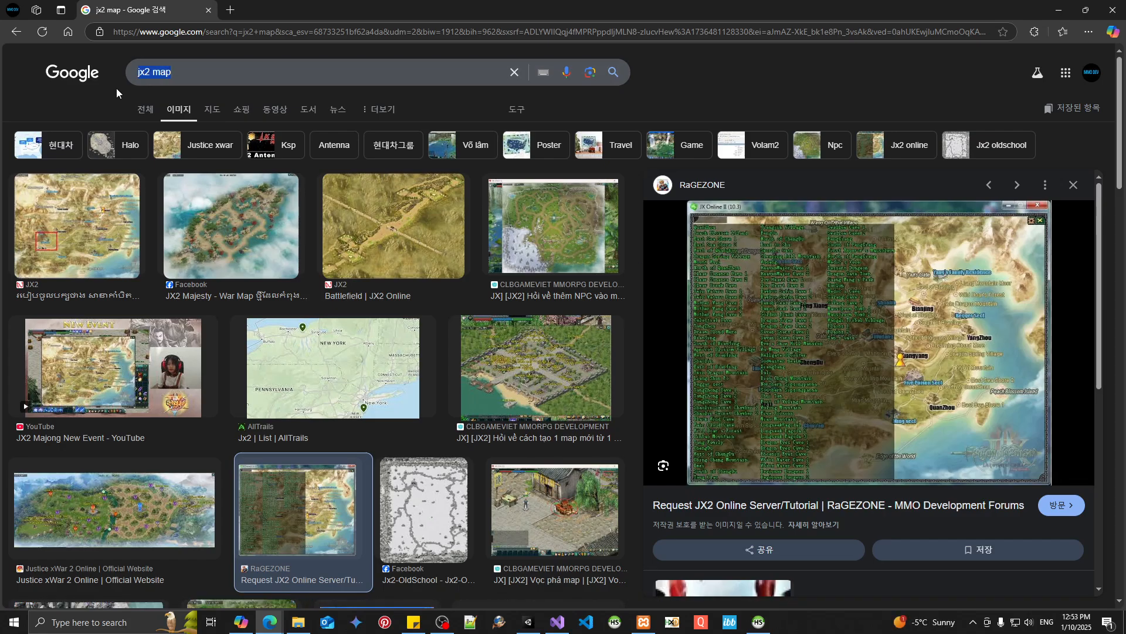
type("wow map")
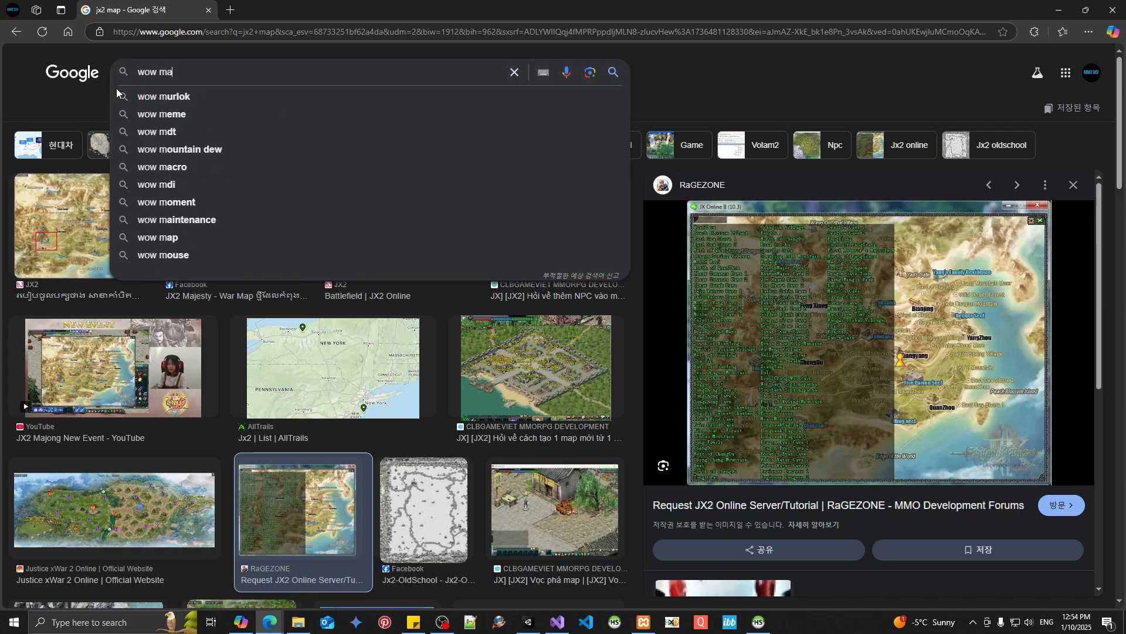
key("Return")
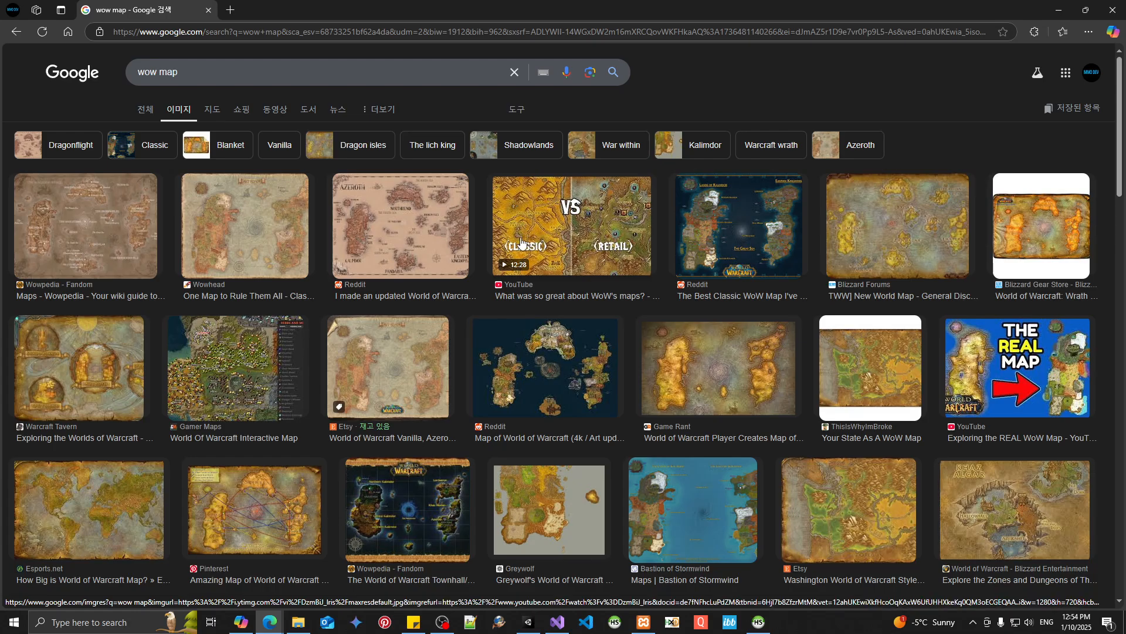
left_click(143, 349)
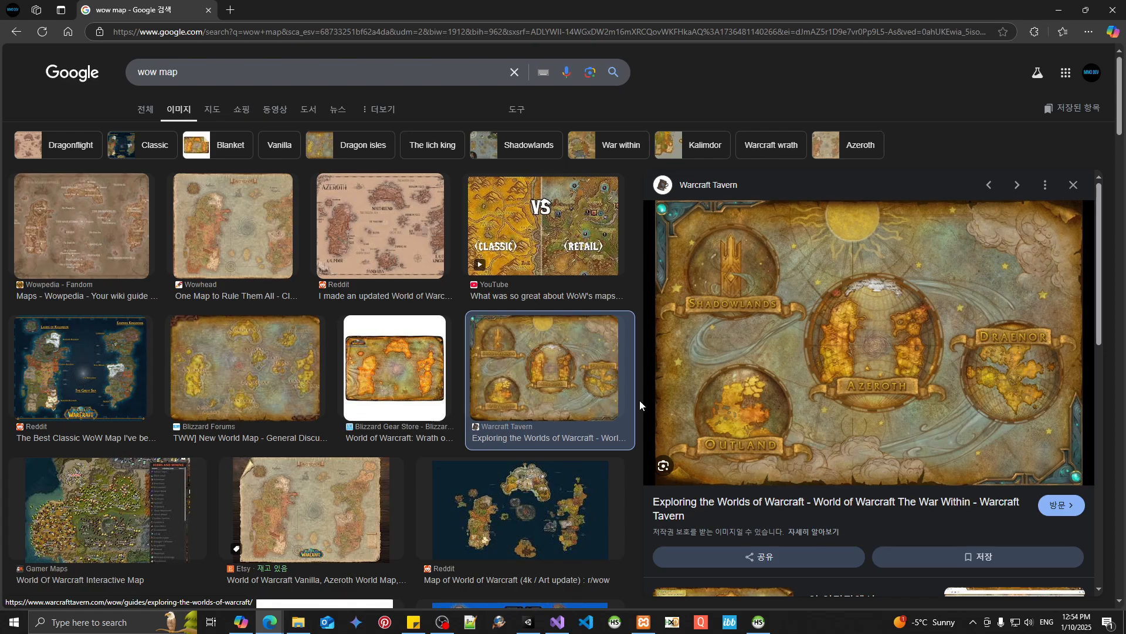
scroll(378, 320, "down", 5)
scroll(373, 324, "down", 4)
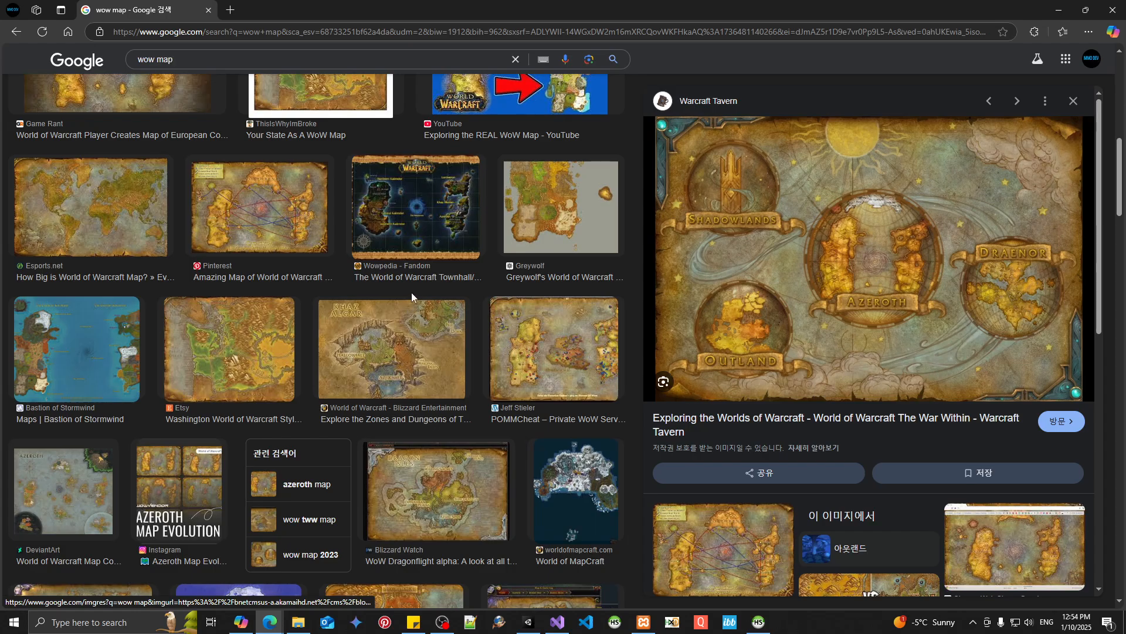
left_click(287, 227)
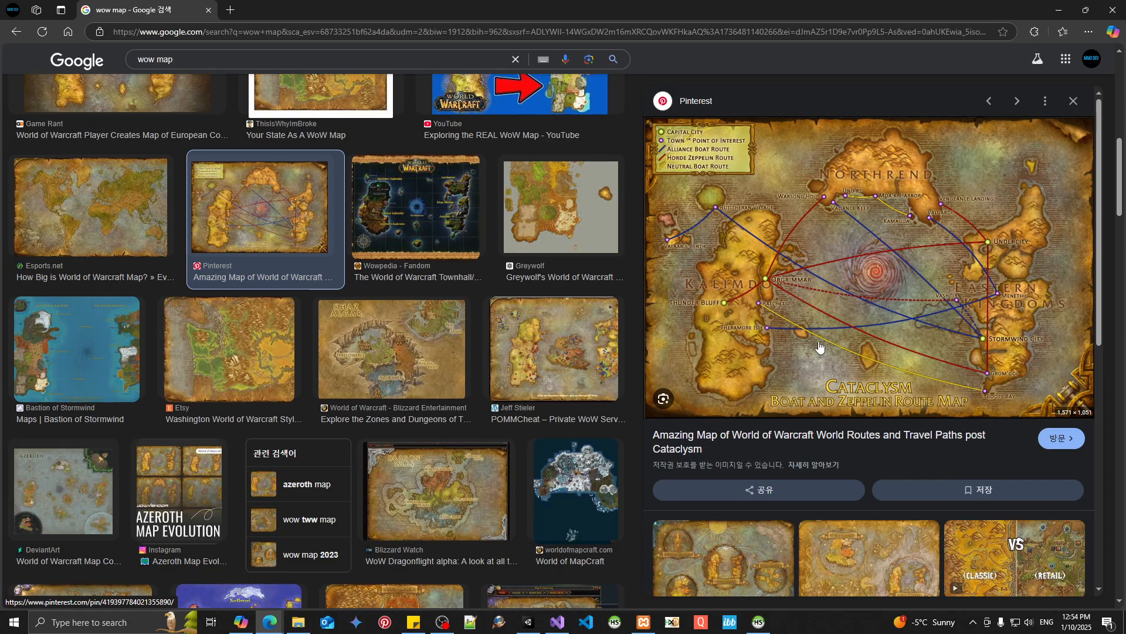
Inspect the blank terrain in Unity, return to the map reference in the browser and close that browser window.
left_click(528, 622)
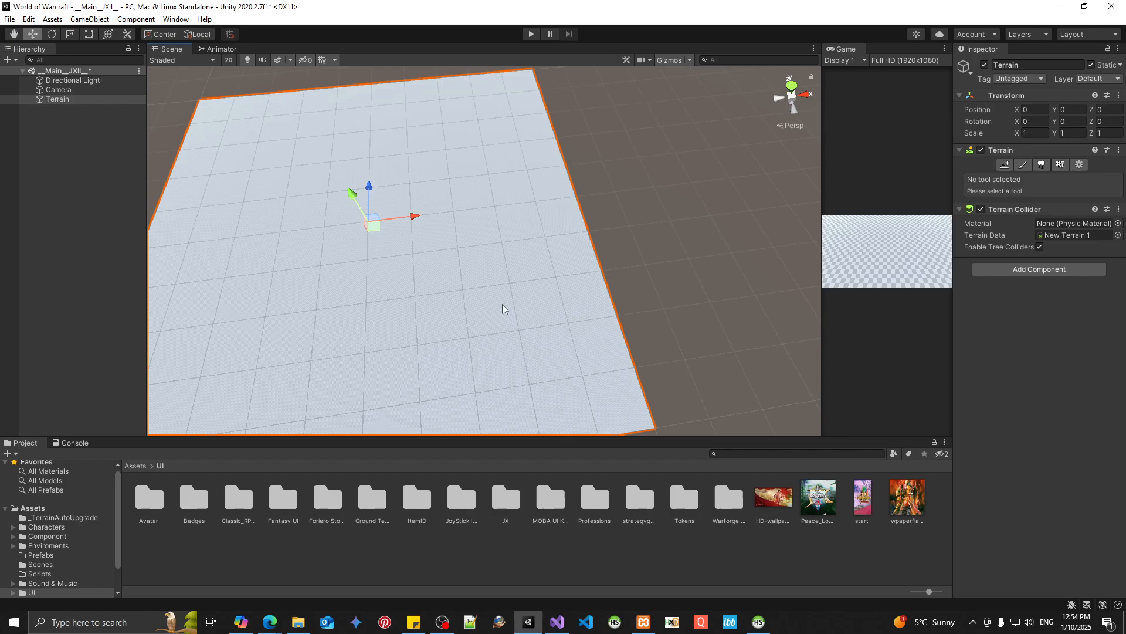
right_click_drag(598, 293, 498, 282)
middle_click_drag(499, 282, 667, 300)
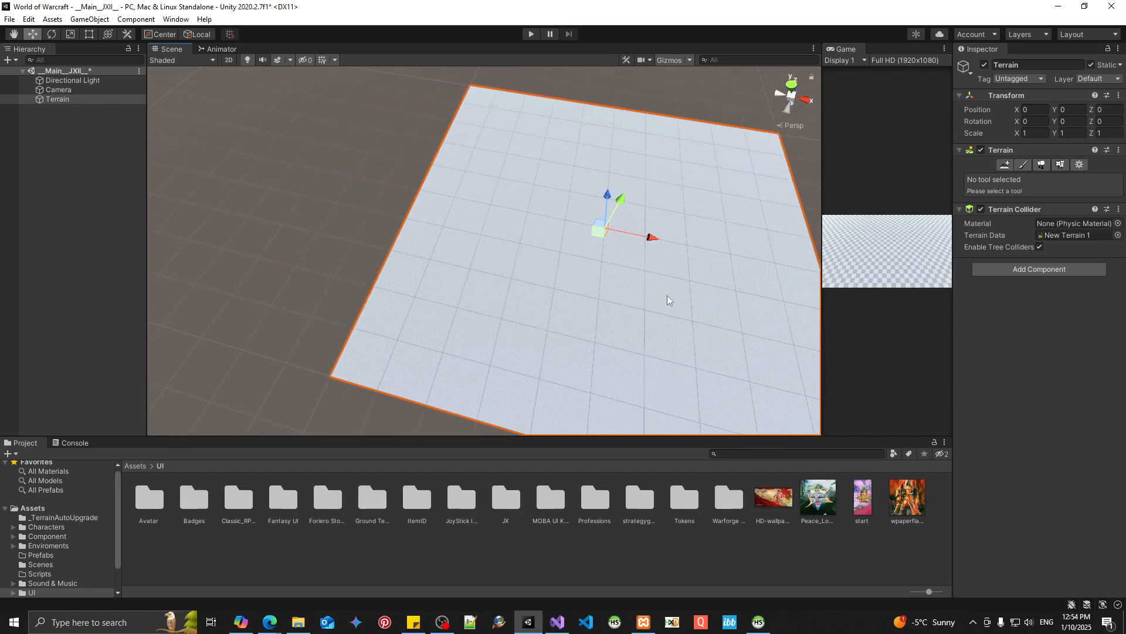
right_click_drag(594, 303, 645, 287)
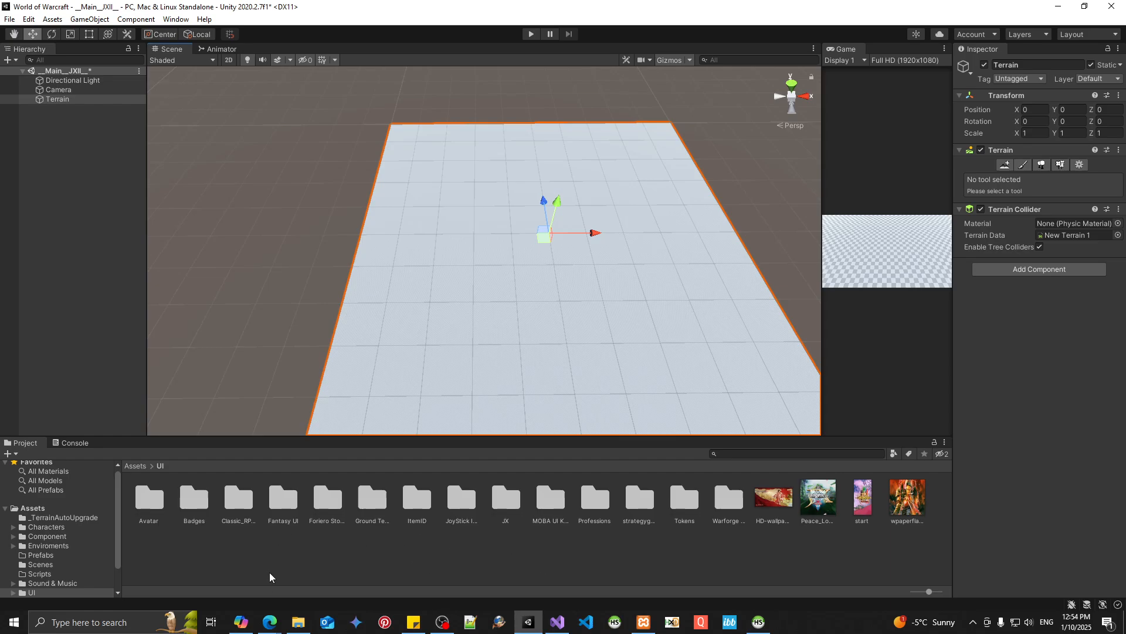
mouse_move(269, 619)
left_click(170, 566)
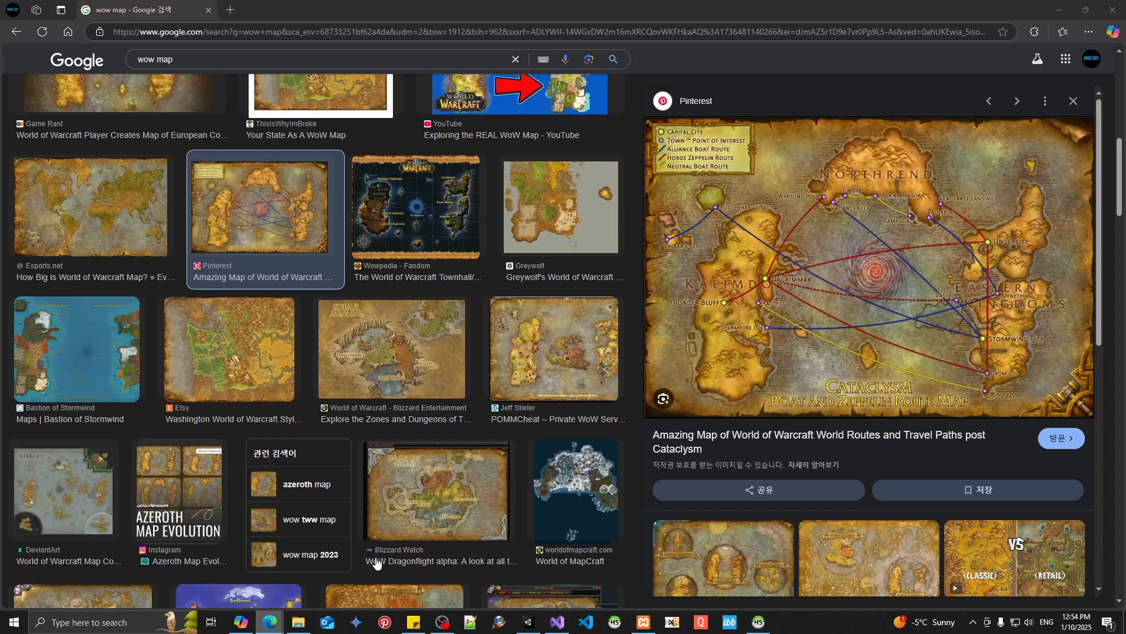
left_click(1113, 10)
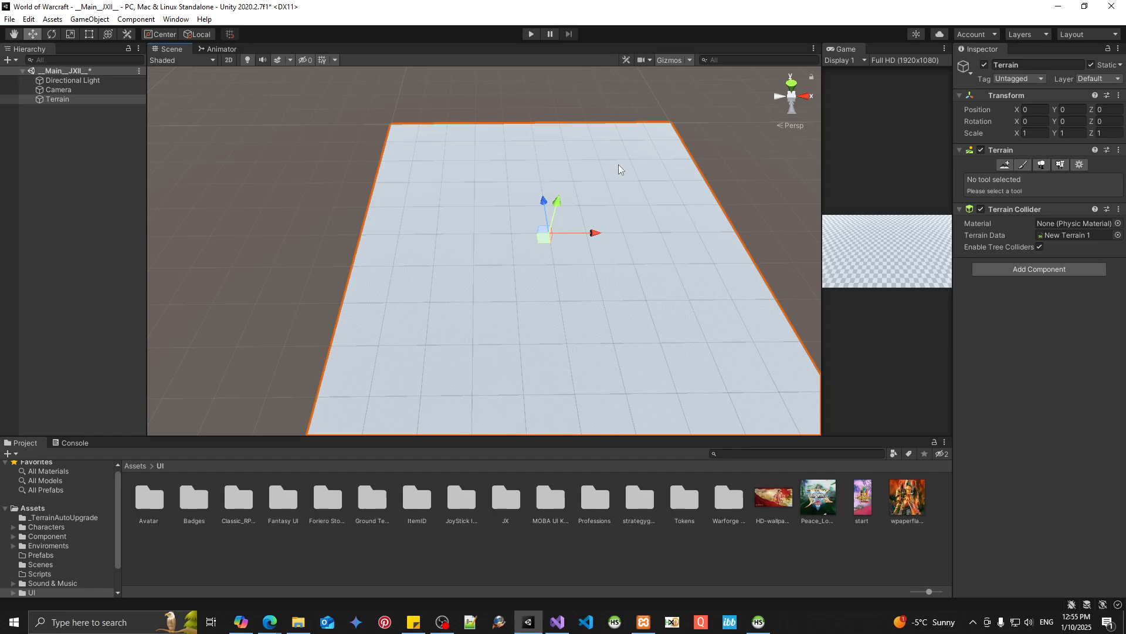
Select the terrain and expand the Toon_RTS folder inside the project's Characters assets.
middle_click_drag(611, 249, 559, 212)
left_click(62, 100)
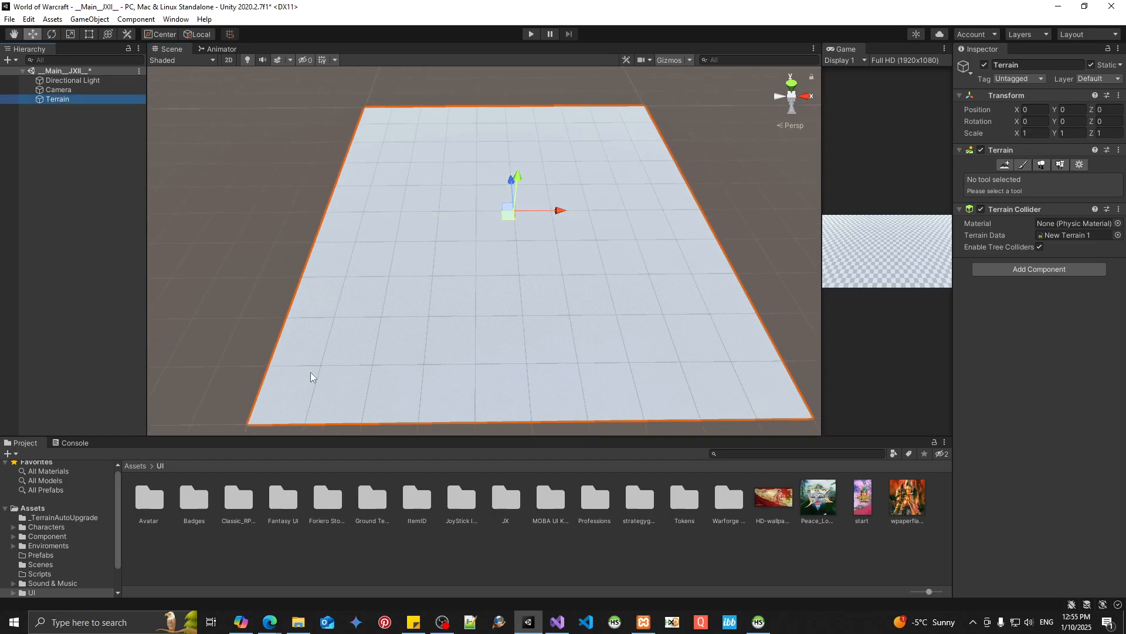
middle_click_drag(310, 372, 462, 327)
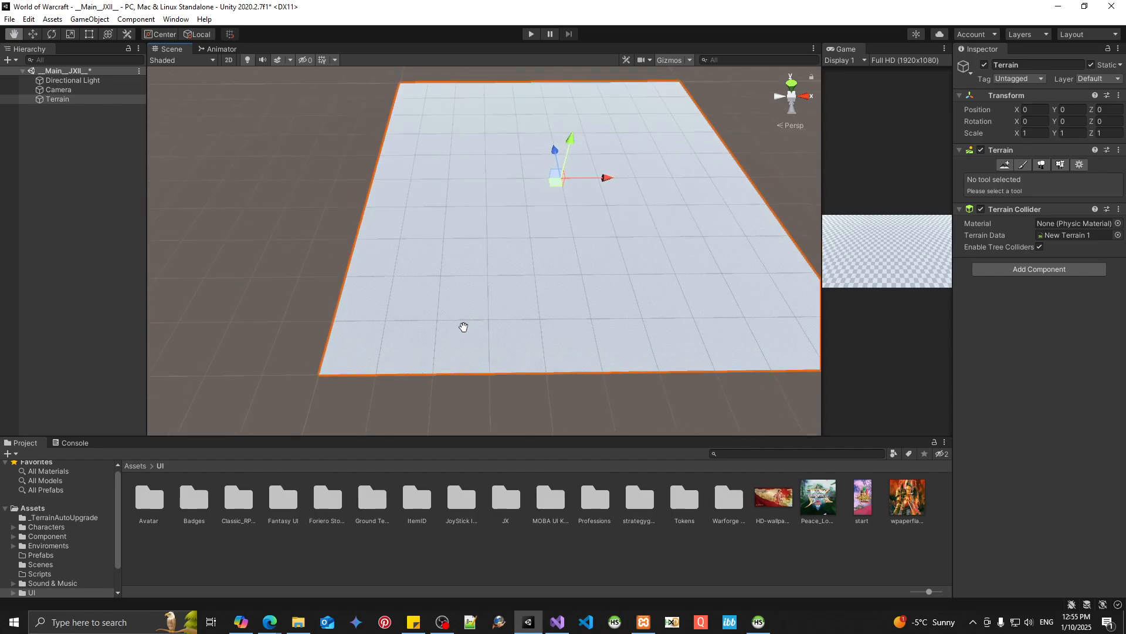
left_click(52, 527)
scroll(562, 335, "up", 5)
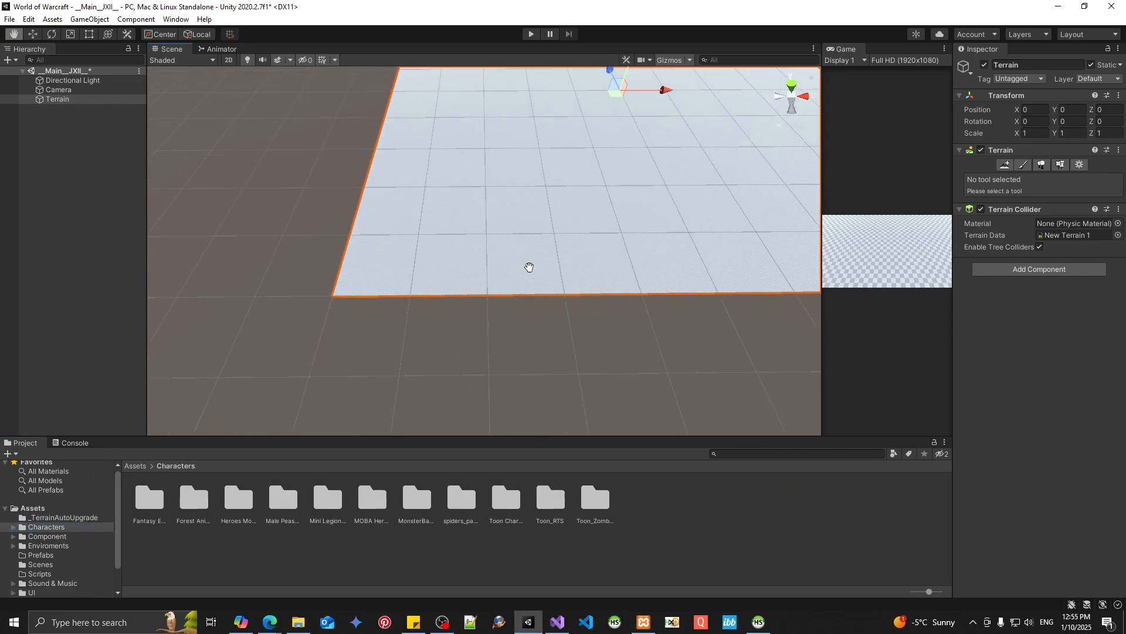
scroll(463, 328, "up", 5)
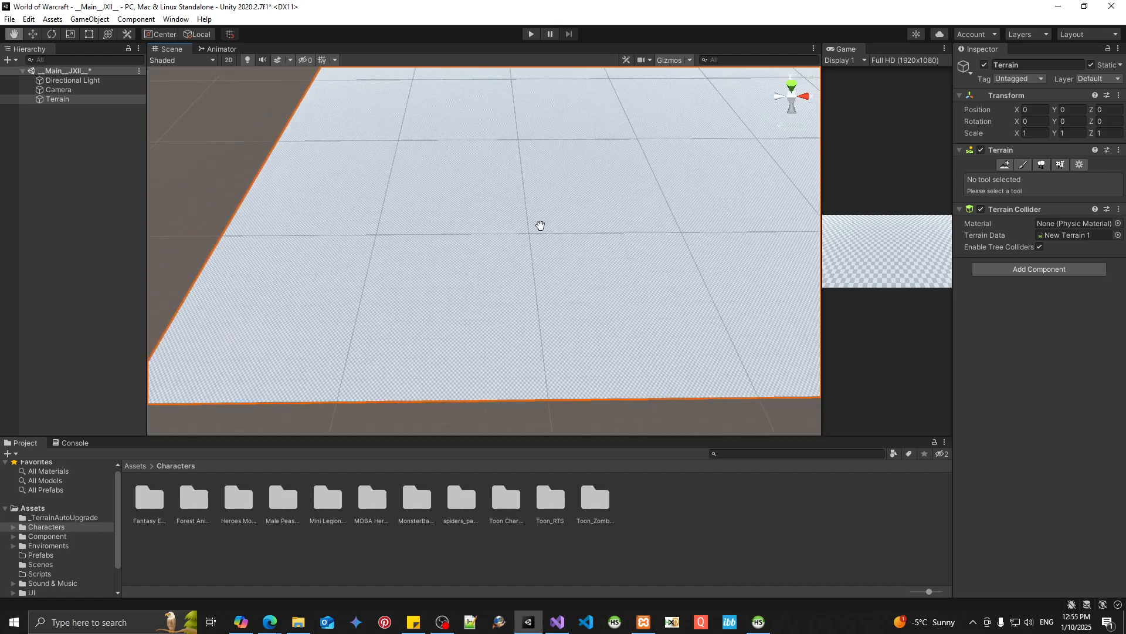
double_click(50, 526)
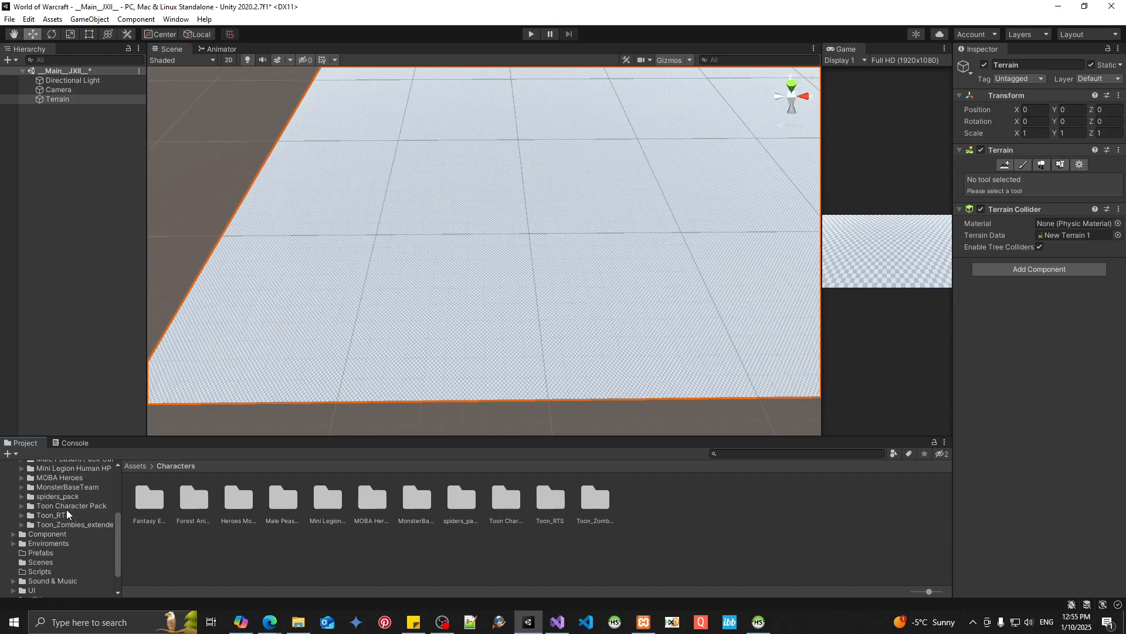
scroll(74, 530, "down", 3)
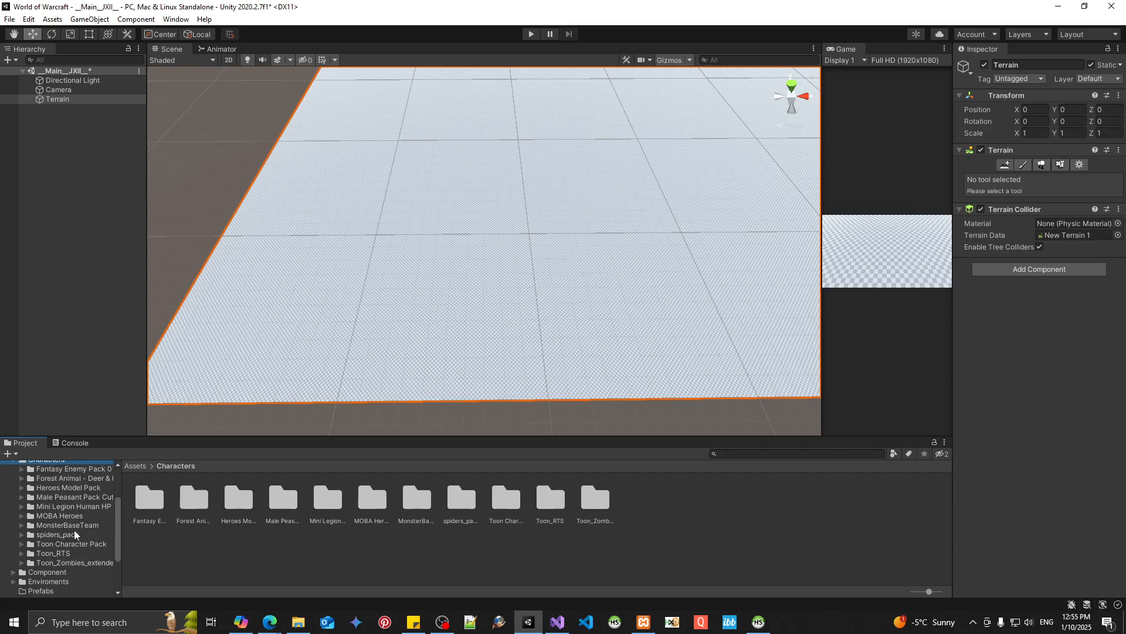
left_click(56, 554)
left_click(22, 554)
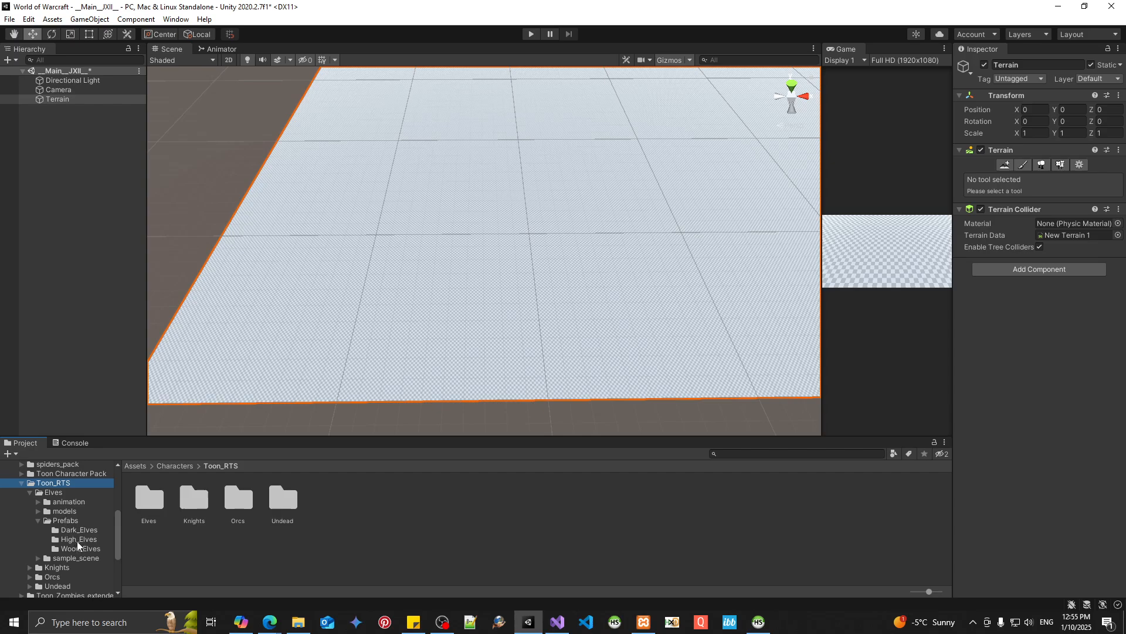
Place the DarkELF_Spearman prefab from the Dark_Elves folder onto the terrain at about X 102.4, Z 45.
left_click(75, 530)
scroll(469, 350, "up", 5)
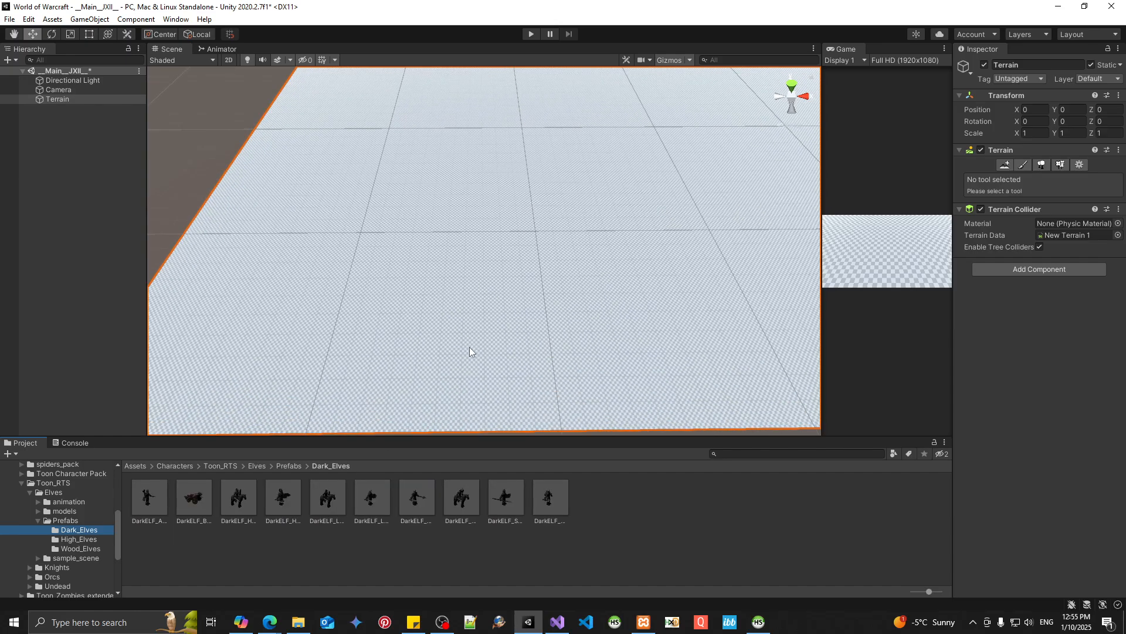
middle_click_drag(426, 353, 554, 287)
scroll(551, 287, "up", 6)
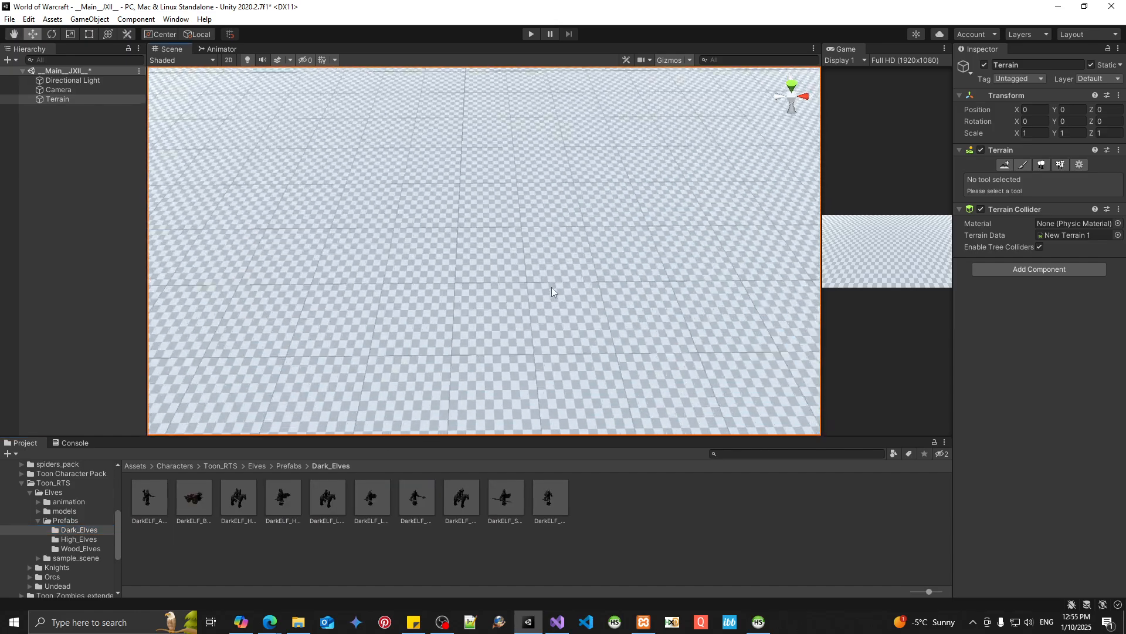
left_click_drag(505, 498, 463, 253)
scroll(463, 263, "up", 3)
scroll(463, 262, "up", 3)
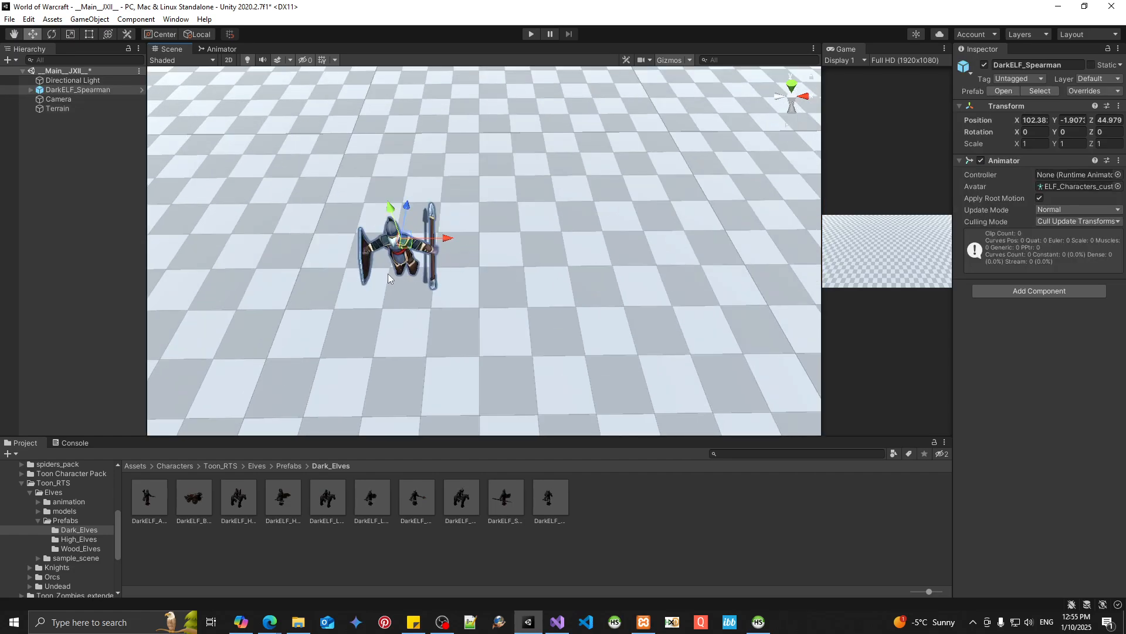
Move the DarkELF_Spearman across the terrain to about X 100.7, Z 100.1.
right_click_drag(320, 295, 380, 292)
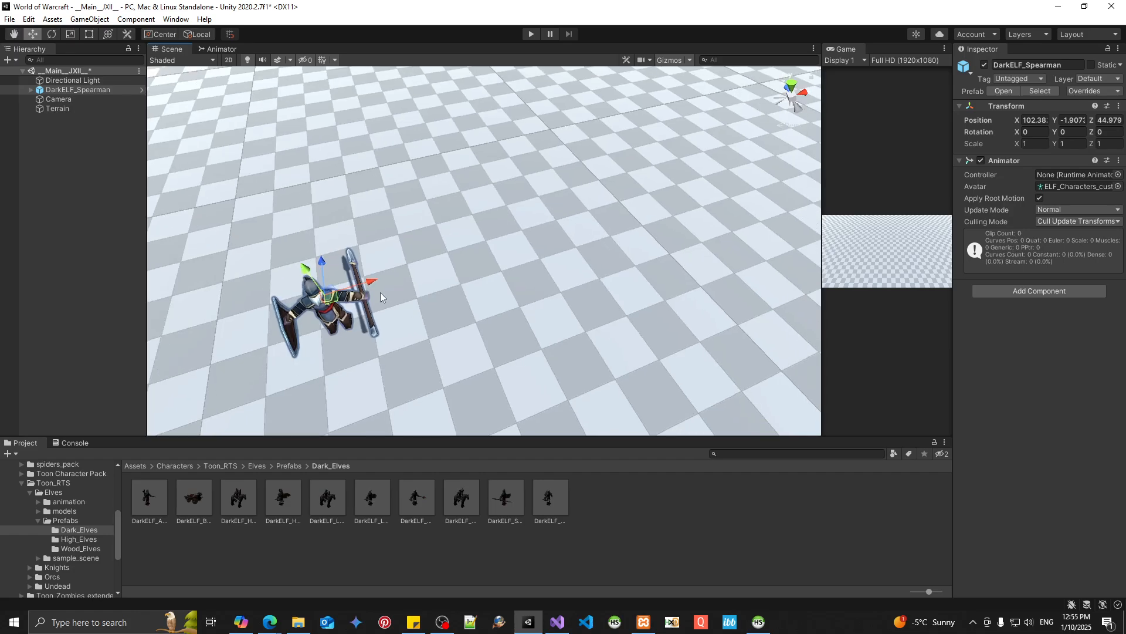
scroll(380, 293, "up", 2)
middle_click_drag(380, 292, 419, 281)
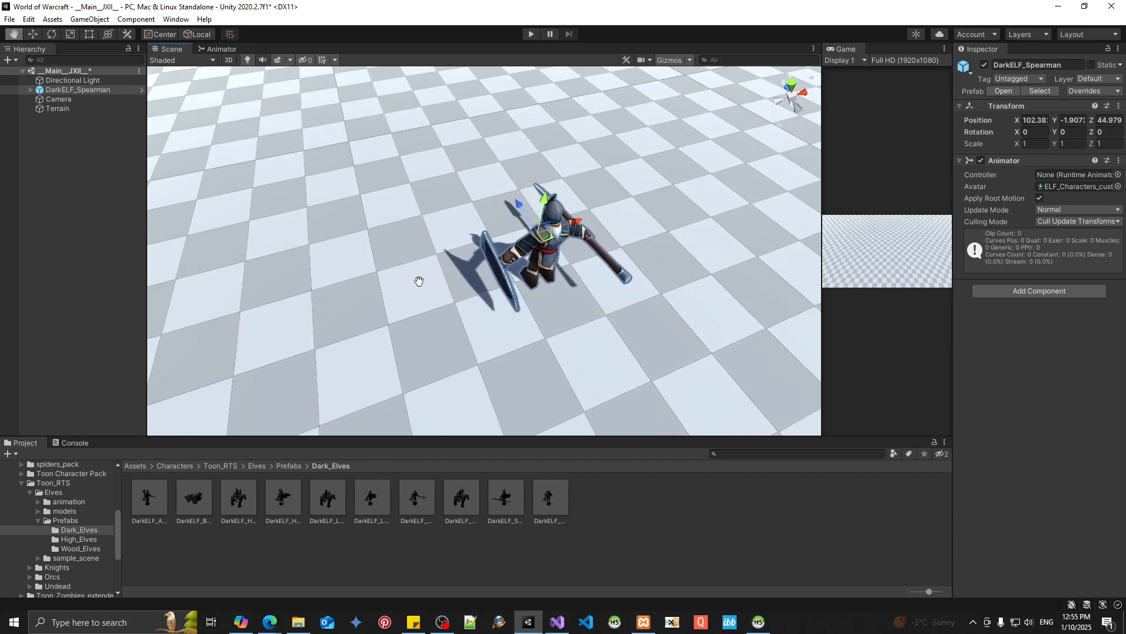
right_click_drag(419, 281, 451, 363)
scroll(447, 359, "down", 5)
scroll(437, 364, "down", 10)
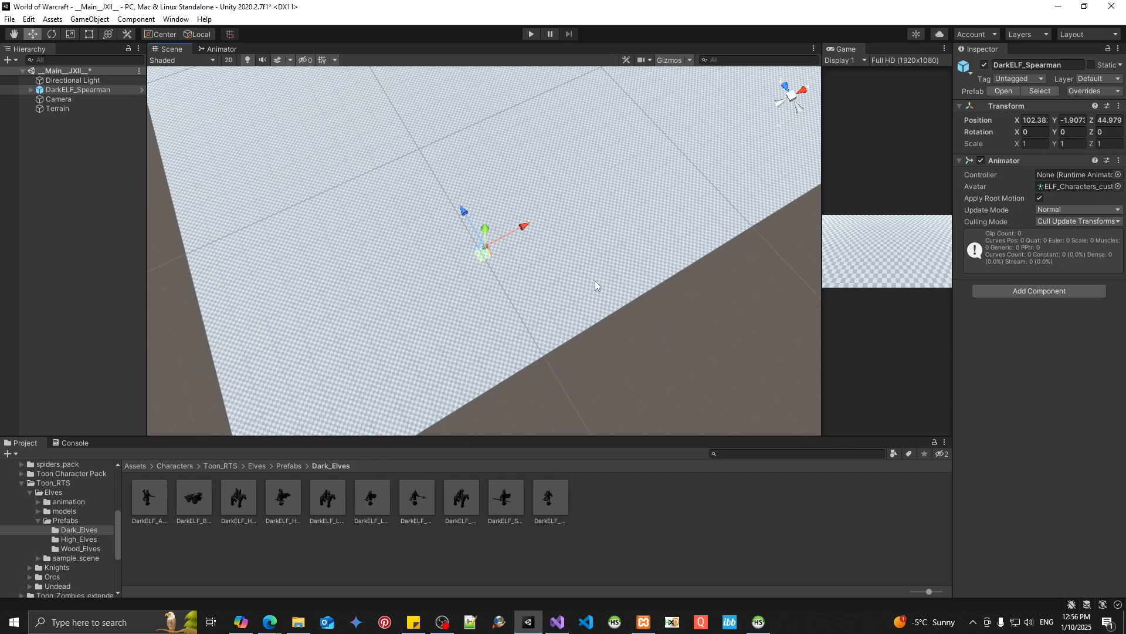
right_click_drag(594, 281, 506, 273)
left_click_drag(520, 273, 491, 149)
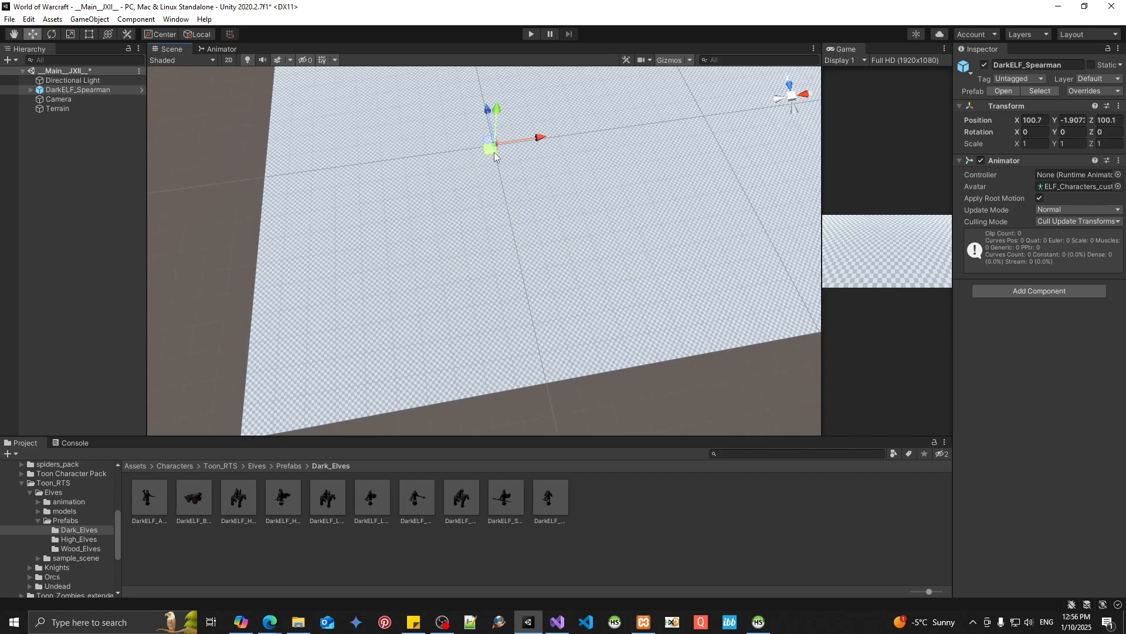
Select the terrain and open its Terrain Settings at the mesh resolution values.
scroll(593, 295, "down", 5)
middle_click_drag(601, 297, 446, 319)
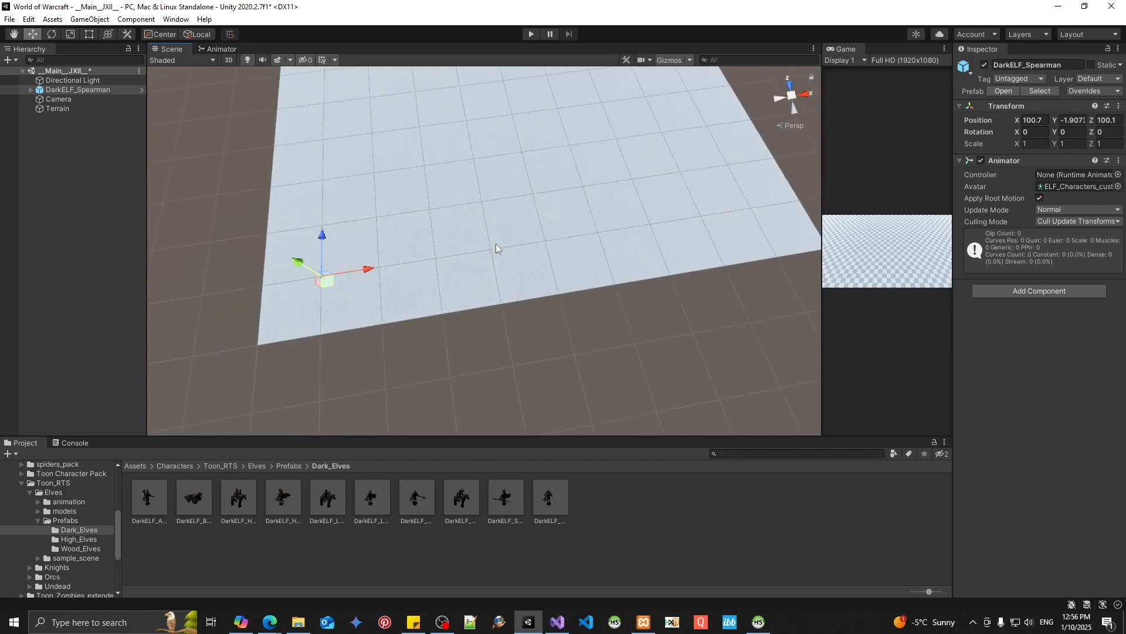
middle_click_drag(495, 247, 481, 332)
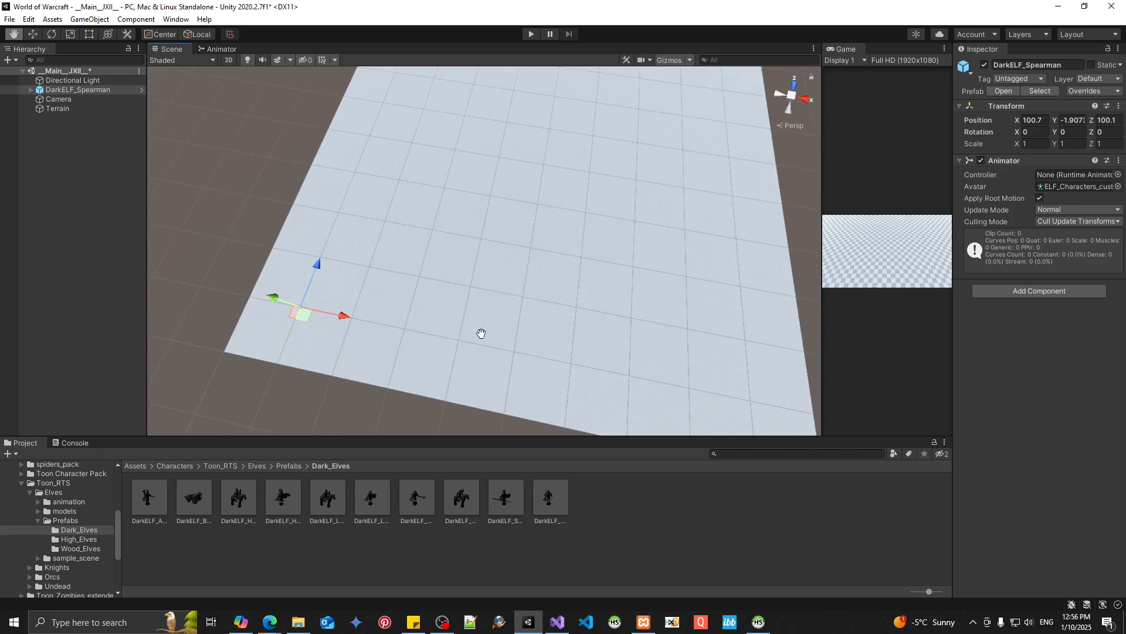
left_click_drag(435, 342, 448, 319, "alt")
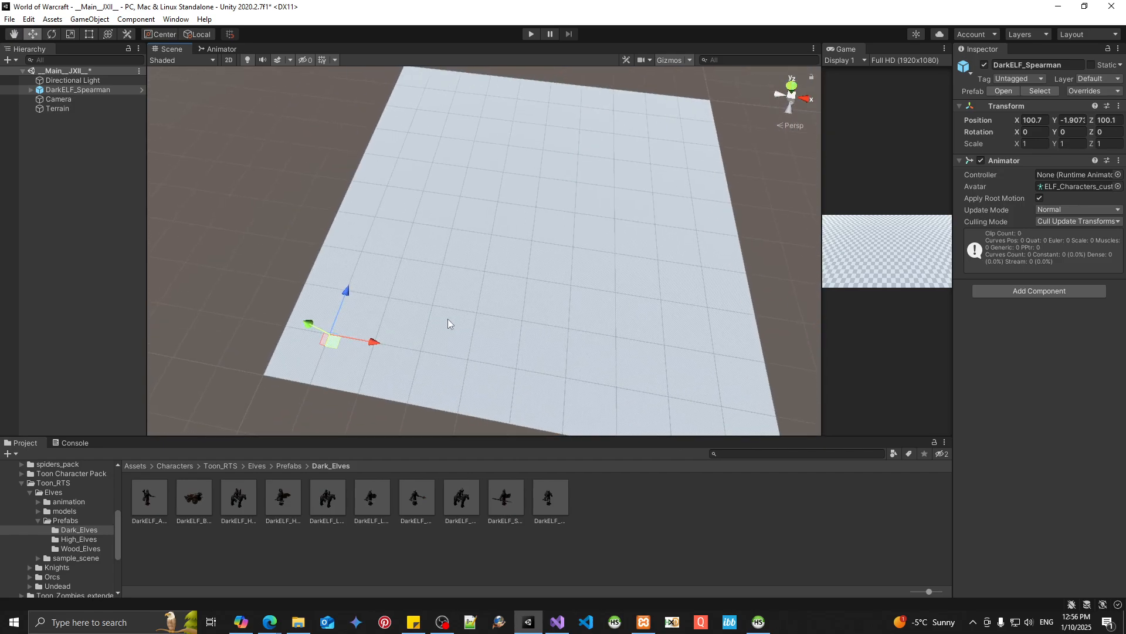
middle_click_drag(423, 315, 477, 287)
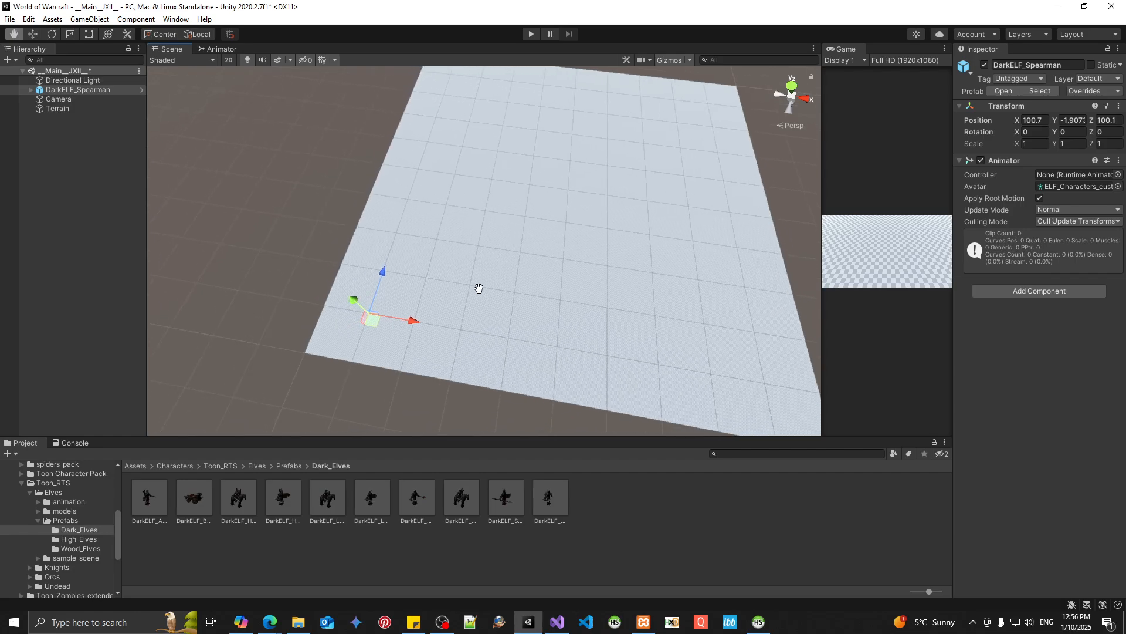
left_click(59, 108)
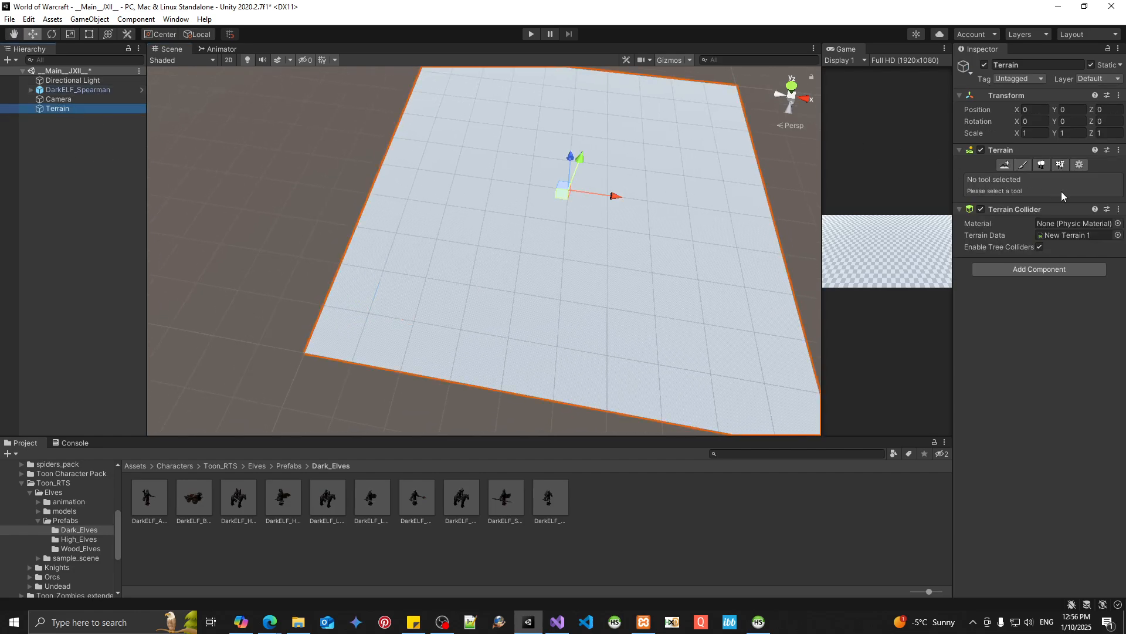
left_click(1080, 165)
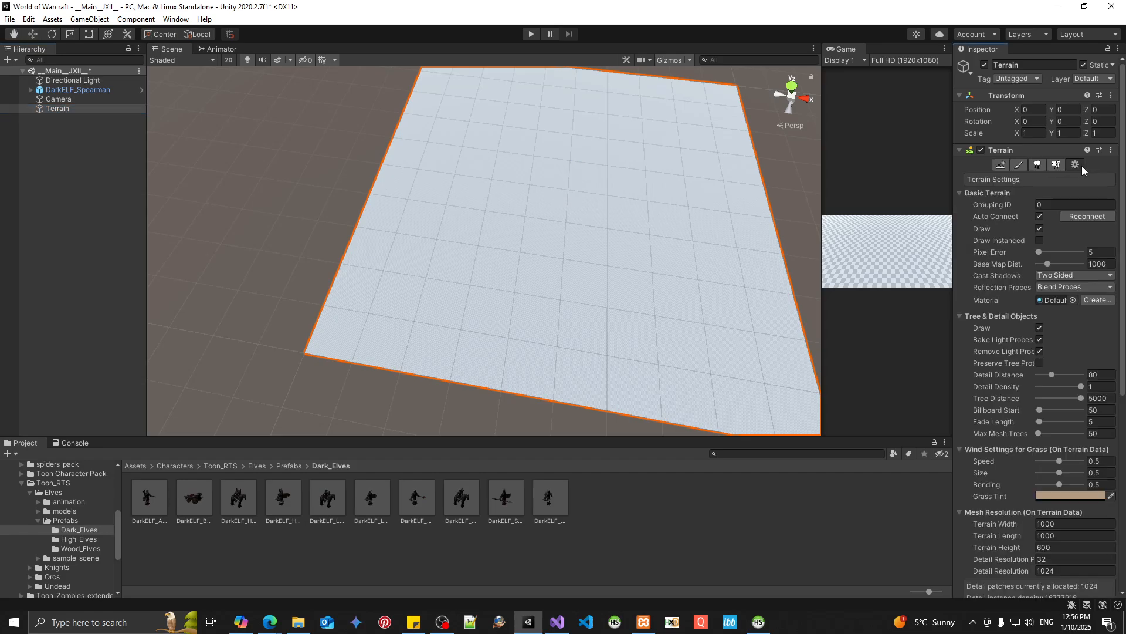
scroll(1063, 240, "down", 5)
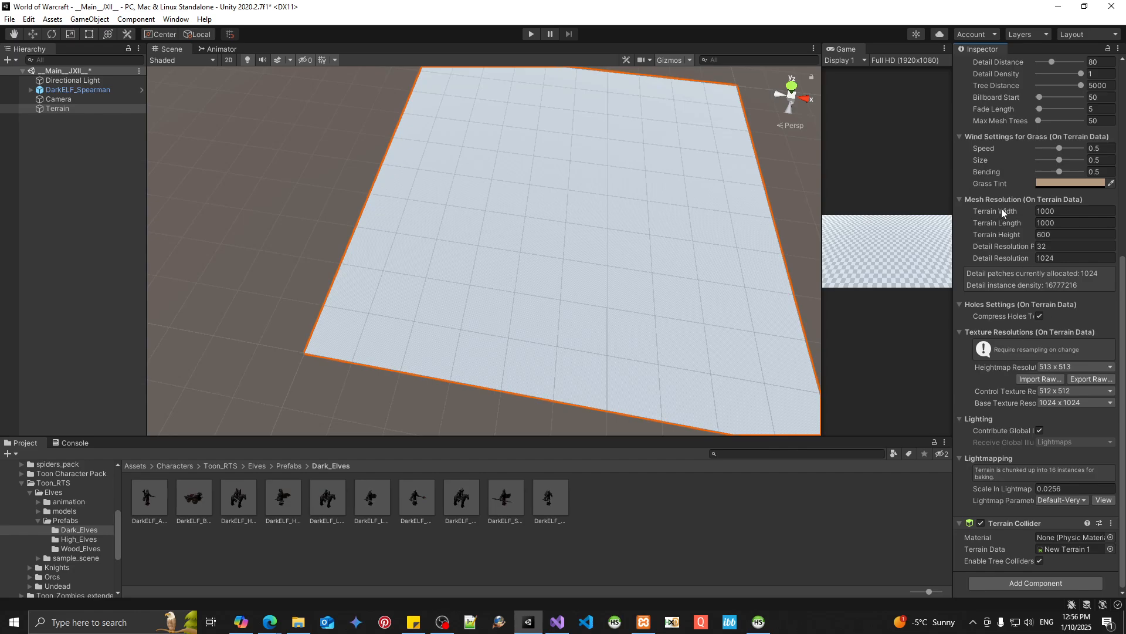
Set the terrain's width and length to 400 and check the resulting size in the scene.
left_click(1083, 210)
type("400")
key("Tab")
type("4")
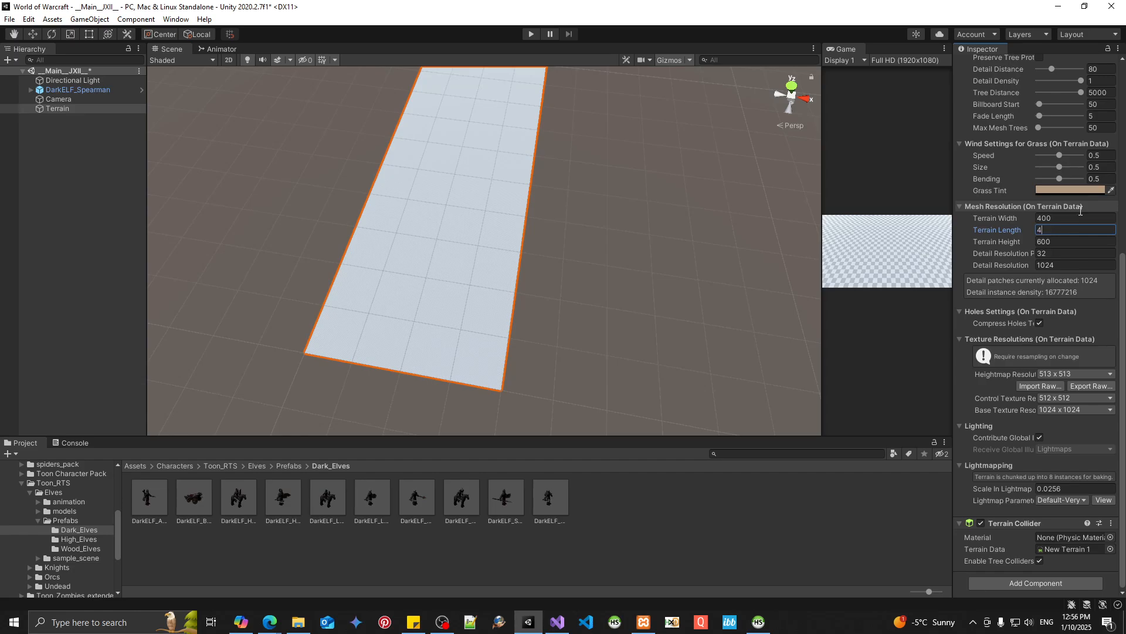
type("00")
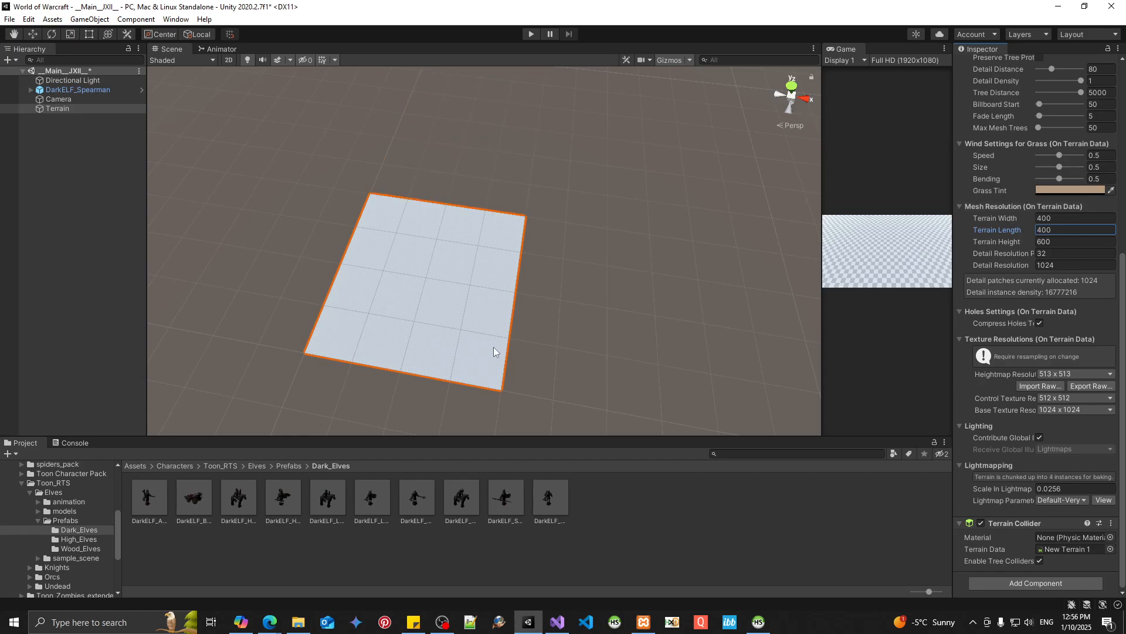
scroll(494, 346, "up", 6)
scroll(516, 282, "up", 5)
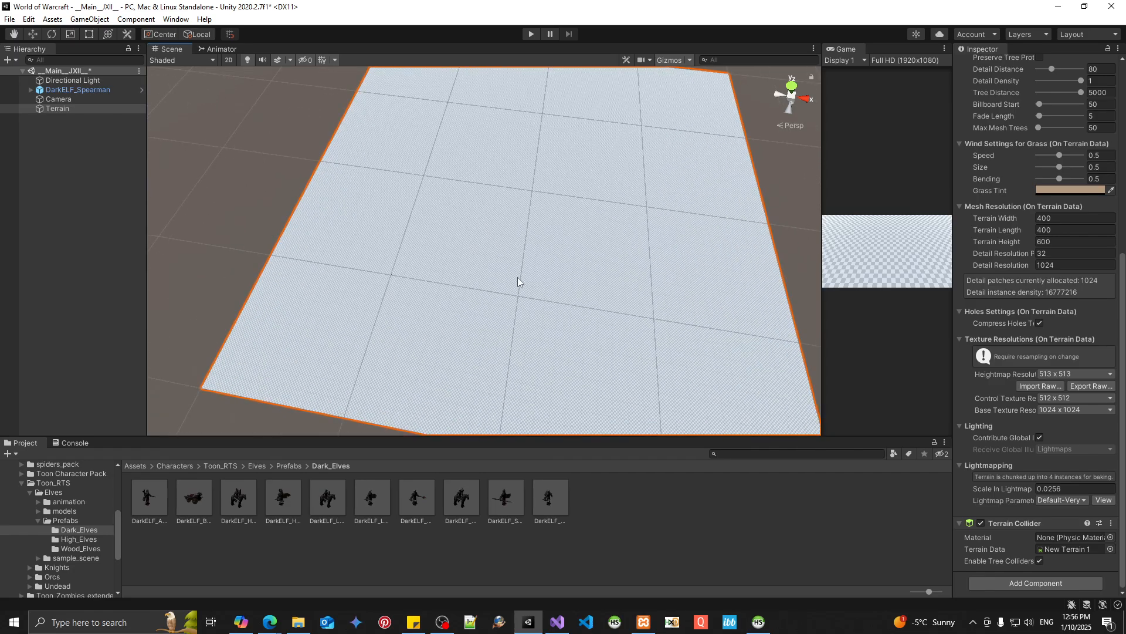
scroll(495, 299, "down", 2)
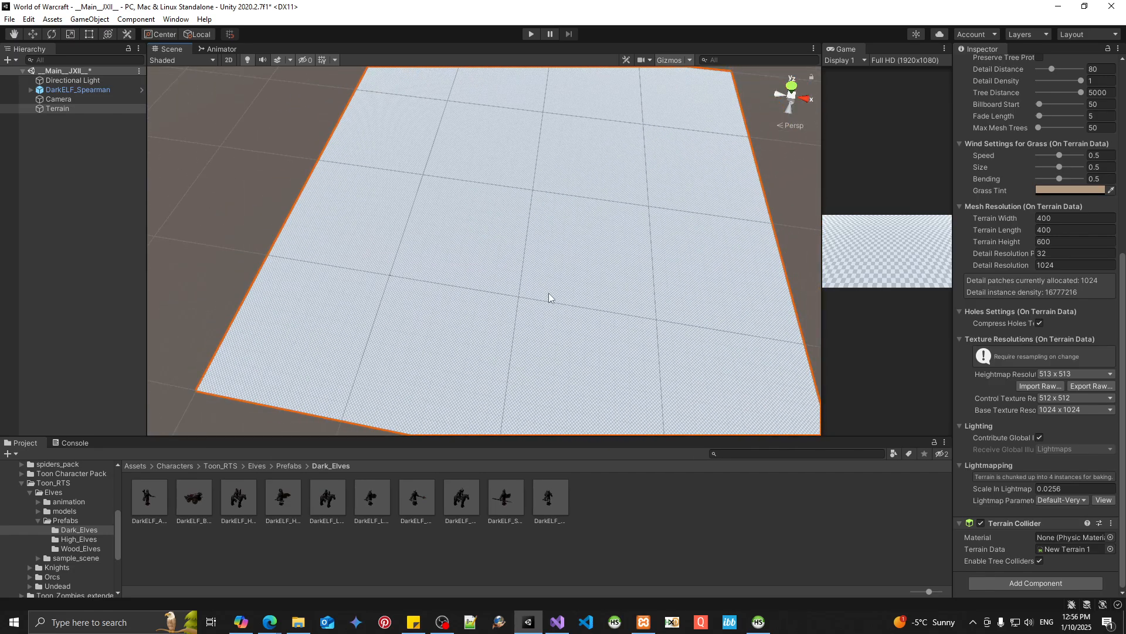
scroll(560, 285, "down", 2)
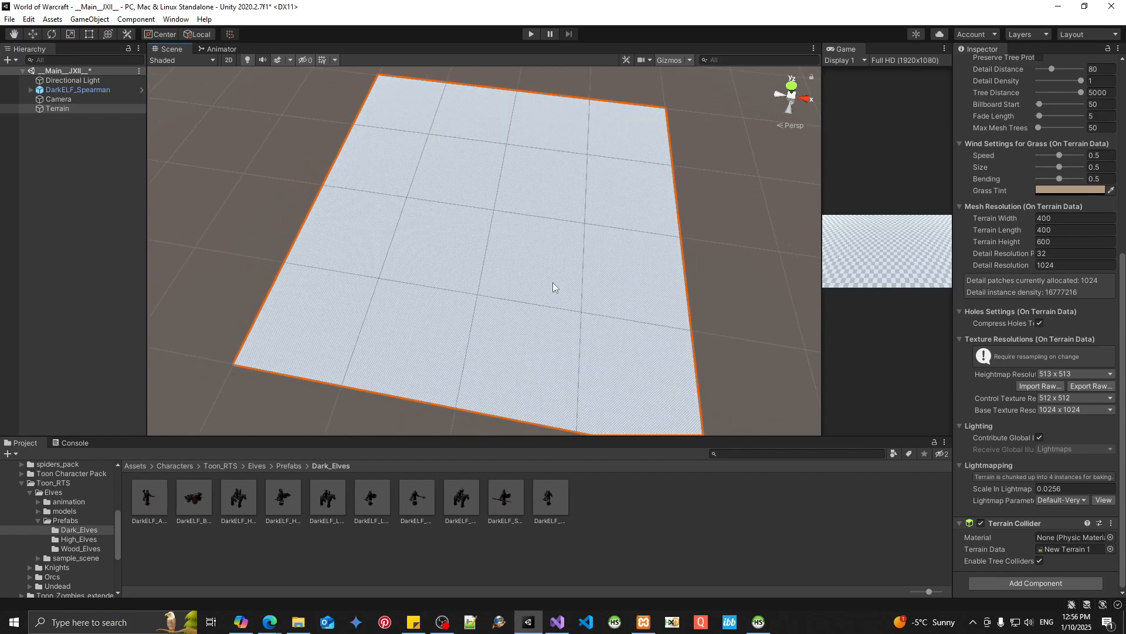
scroll(553, 283, "down", 1)
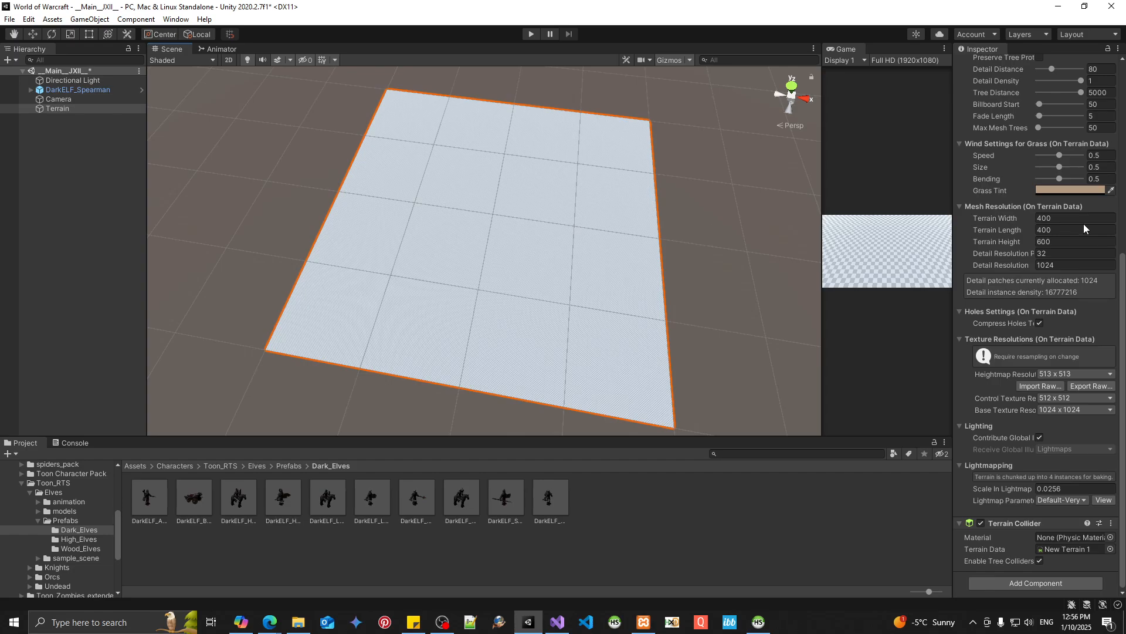
Set the terrain's width and length to 200.
left_click(1066, 219)
double_click(1065, 221)
type("200")
key("Tab")
type("200")
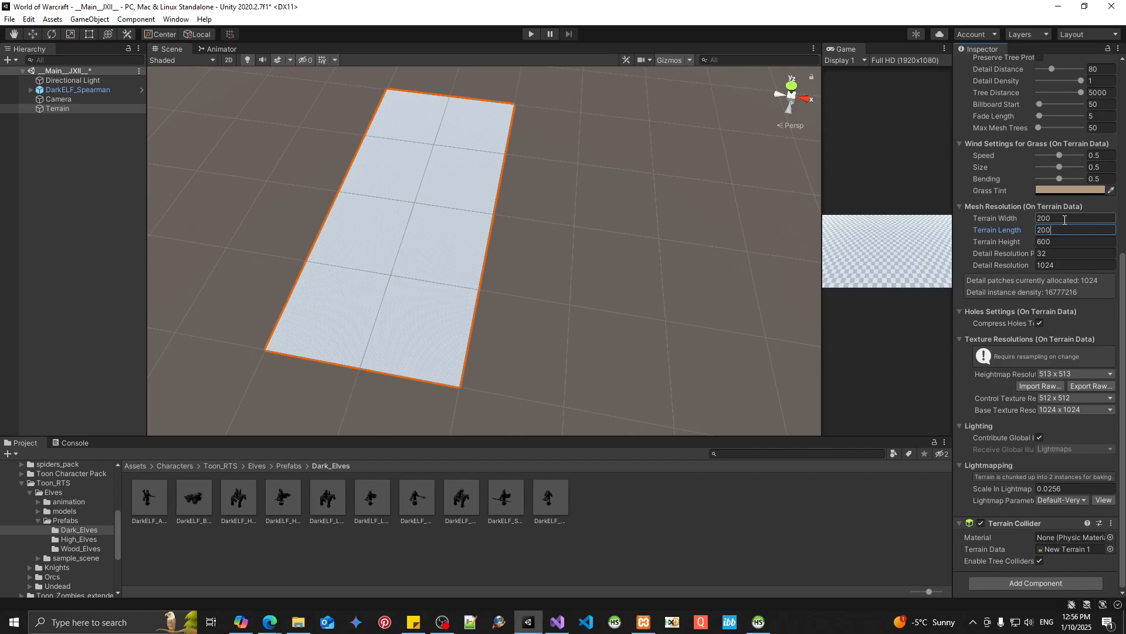
key("Return")
Examine the resized terrain from close up, low and overhead angles to judge its size against the spearman.
scroll(328, 311, "up", 4)
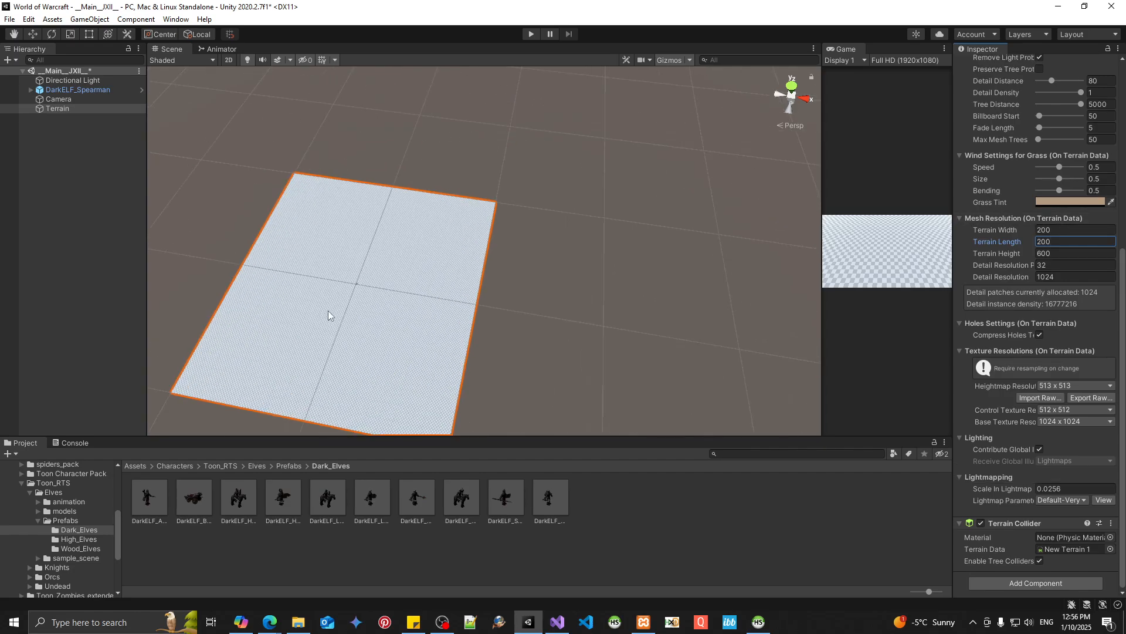
scroll(329, 311, "up", 3)
middle_click_drag(298, 323, 518, 189)
scroll(502, 212, "up", 9)
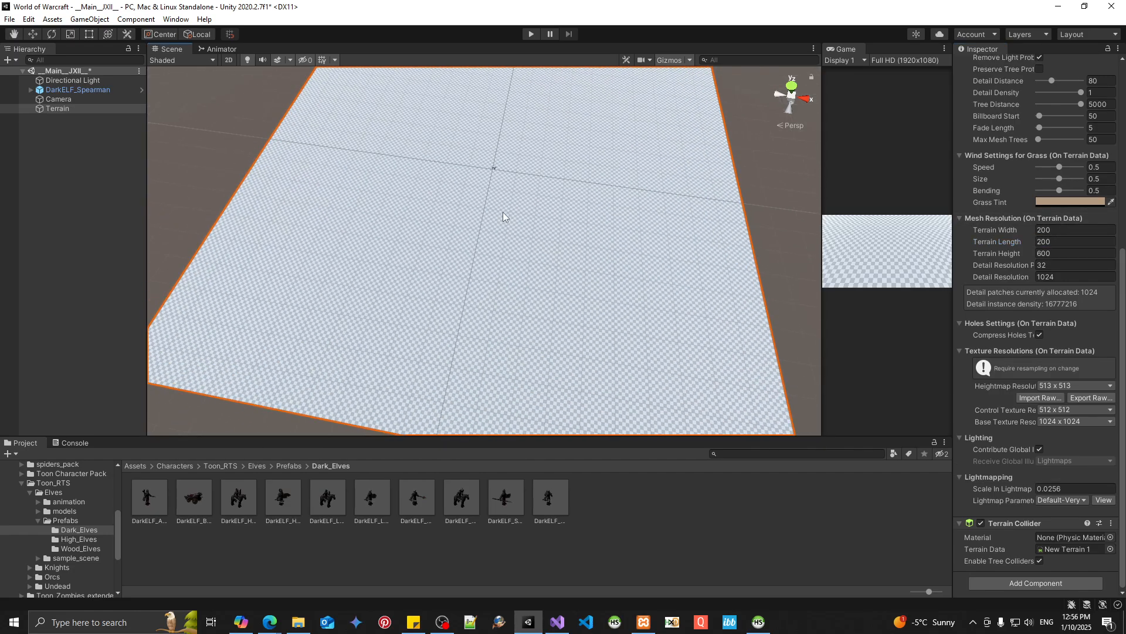
scroll(502, 214, "up", 5)
right_click_drag(469, 231, 526, 133)
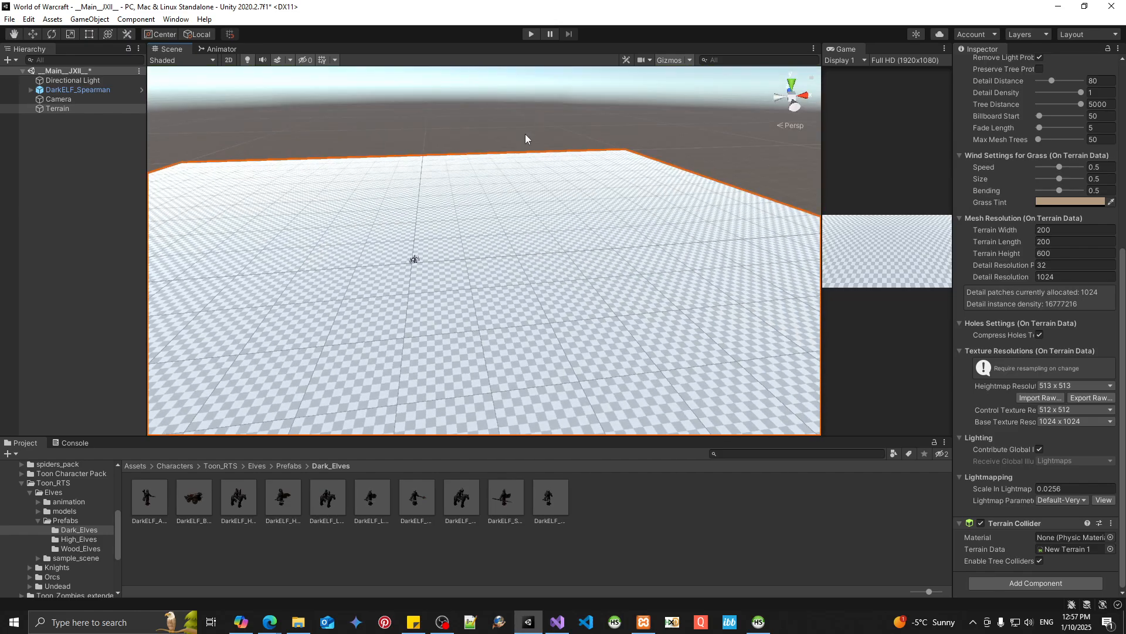
scroll(463, 232, "up", 3)
scroll(464, 232, "up", 3)
scroll(443, 243, "down", 6)
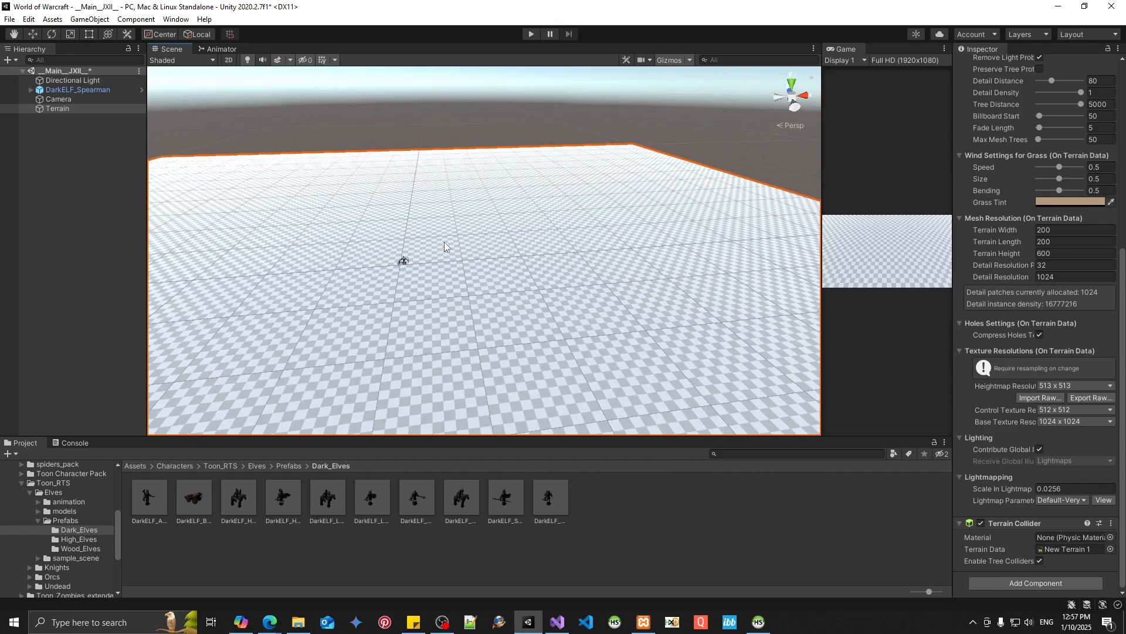
scroll(446, 241, "down", 5)
right_click_drag(447, 238, 626, 265)
left_click_drag(626, 265, 575, 230)
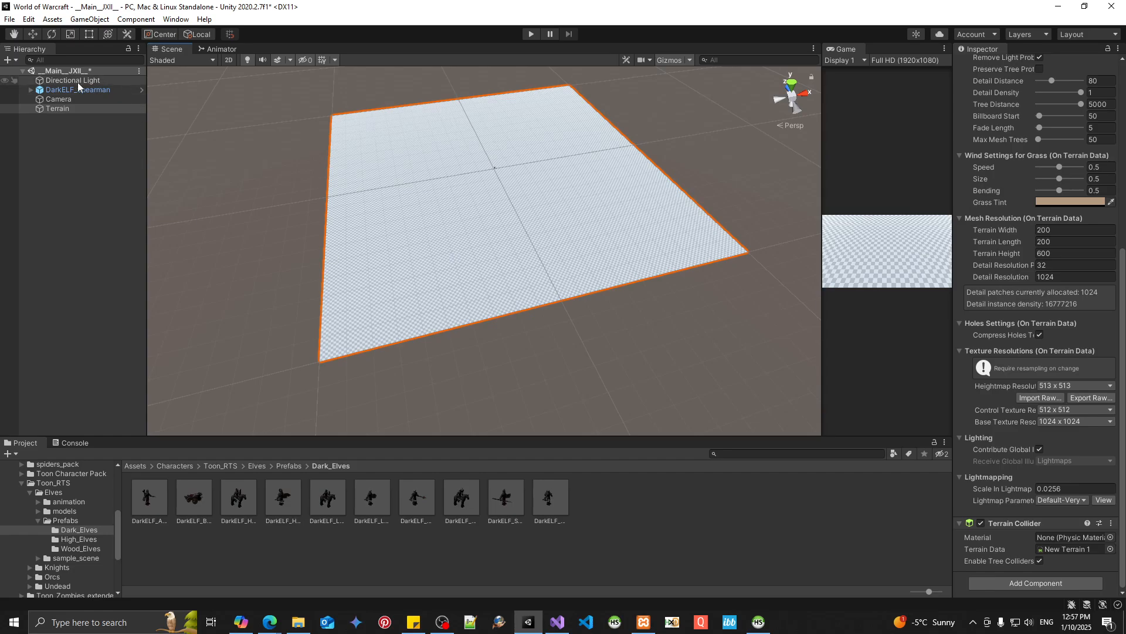
Rename the terrain object as _login_map_51.
left_click(57, 109)
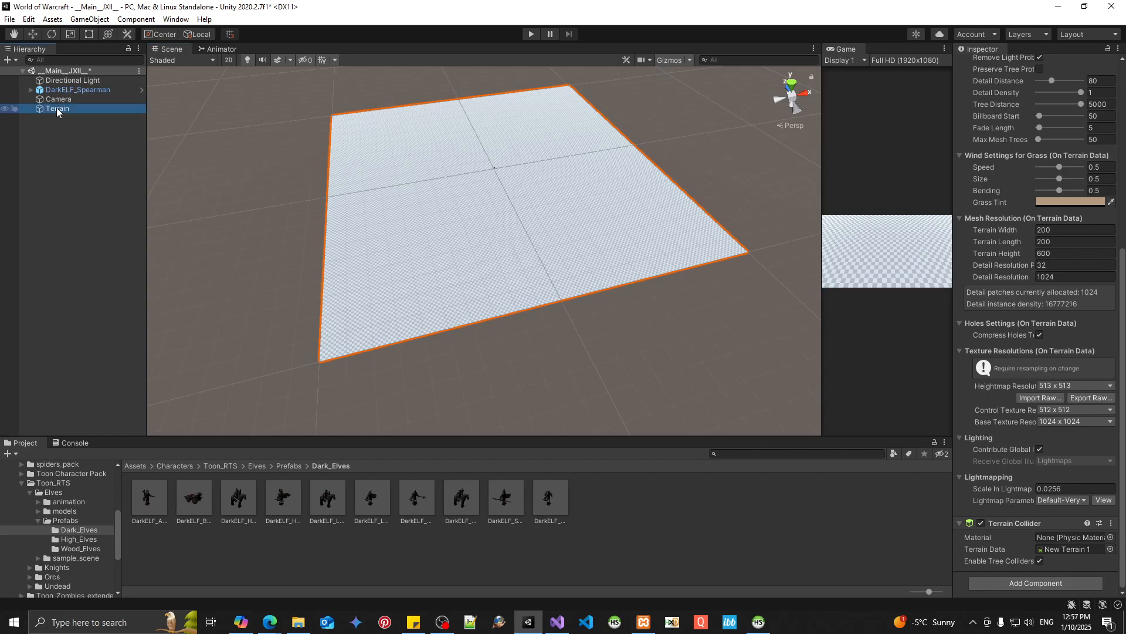
left_click(65, 109)
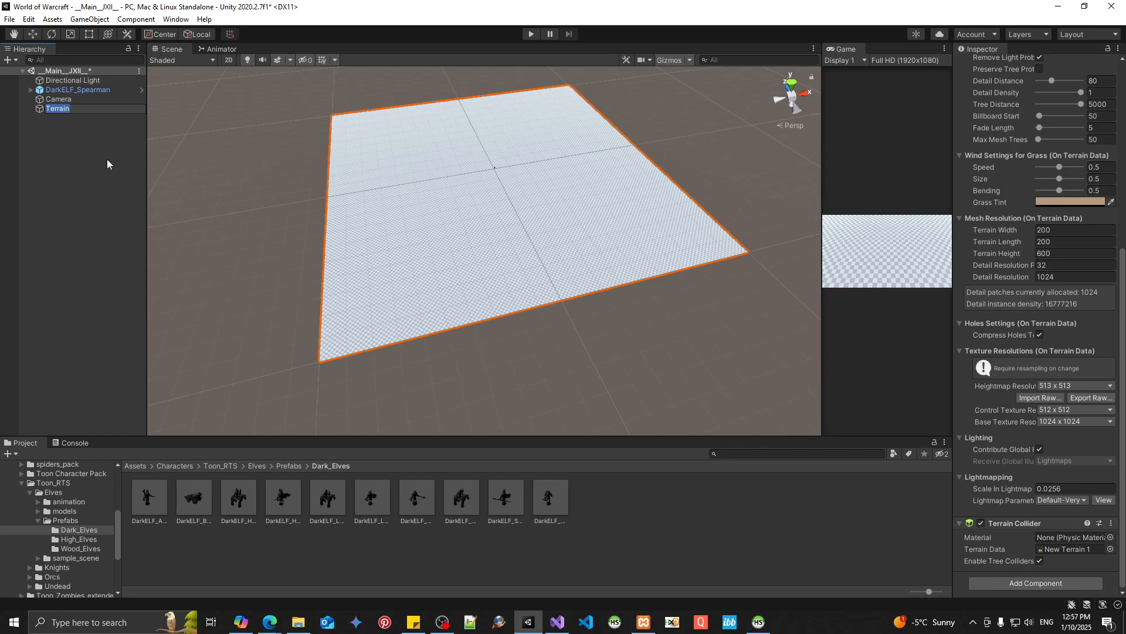
type("_login")
type("_ter")
key("BackSpace")
key("BackSpace")
key("BackSpace")
type("map_51")
key("Return")
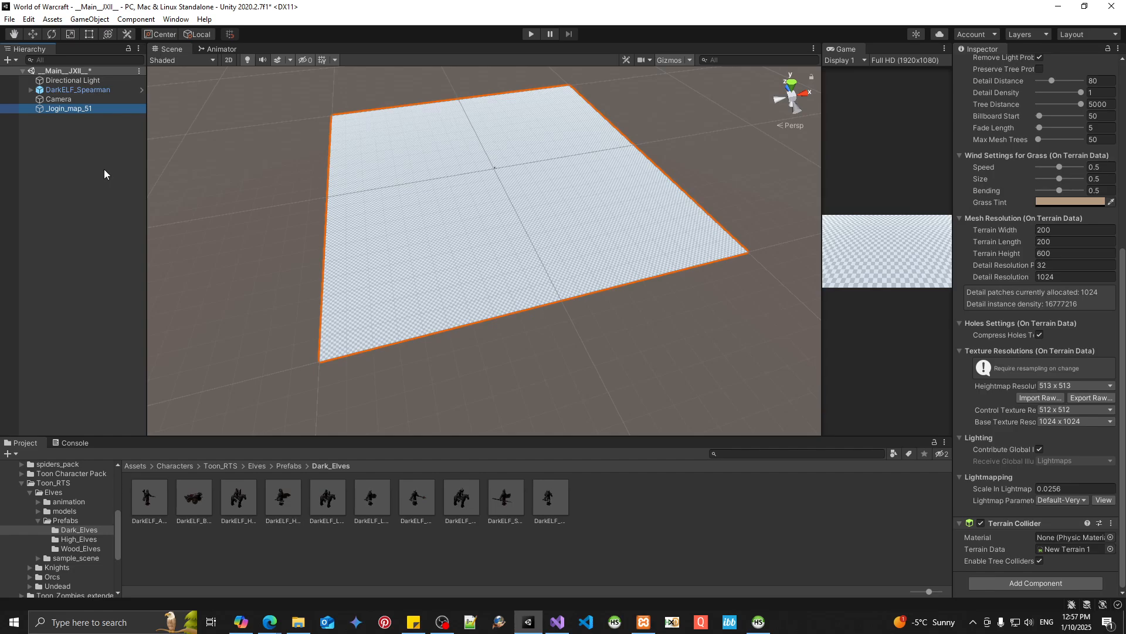
Copy the name of the _login_map_51 object and reselect the terrain.
left_click(79, 111)
key("ctrl+c")
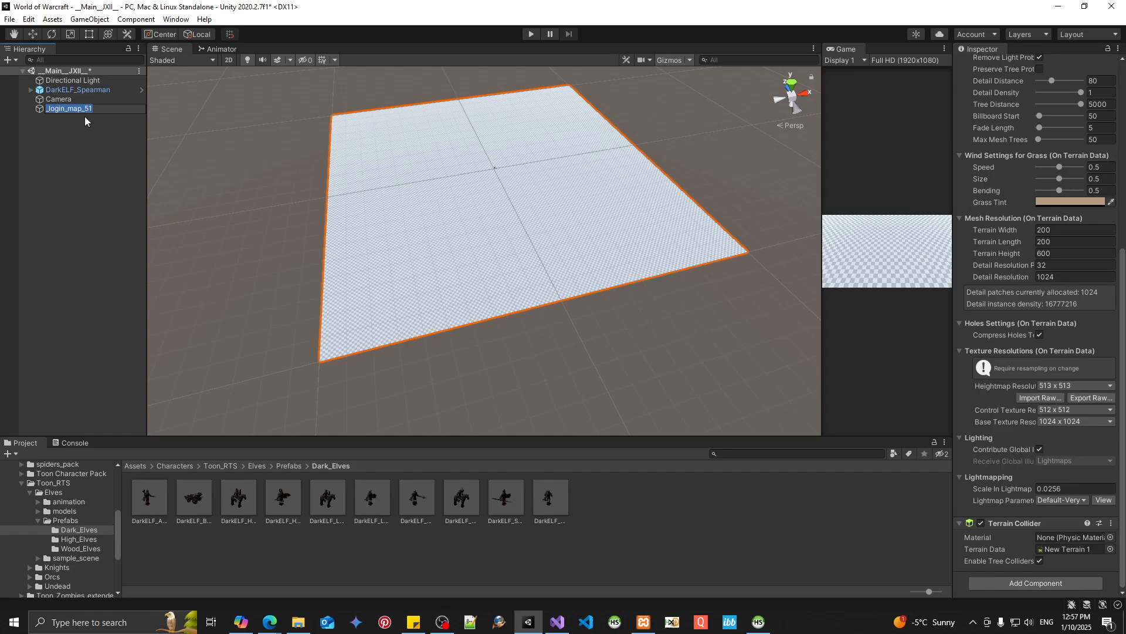
left_click(70, 101)
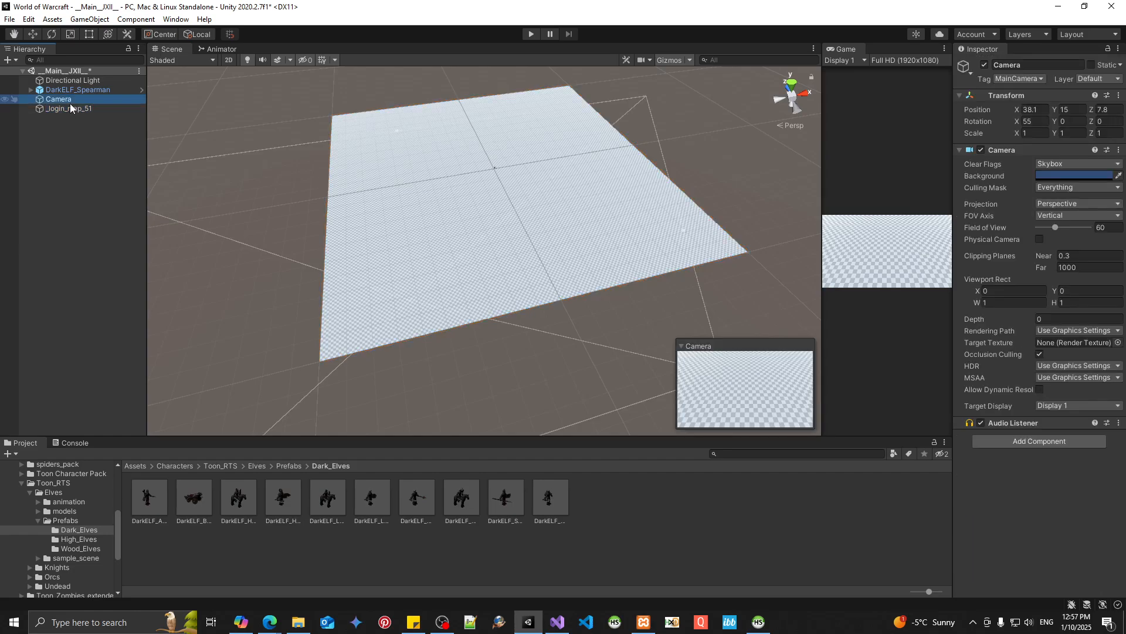
left_click(69, 109)
Review the settings of _login_map_51 and collapse its Terrain component.
scroll(1073, 183, "down", 5)
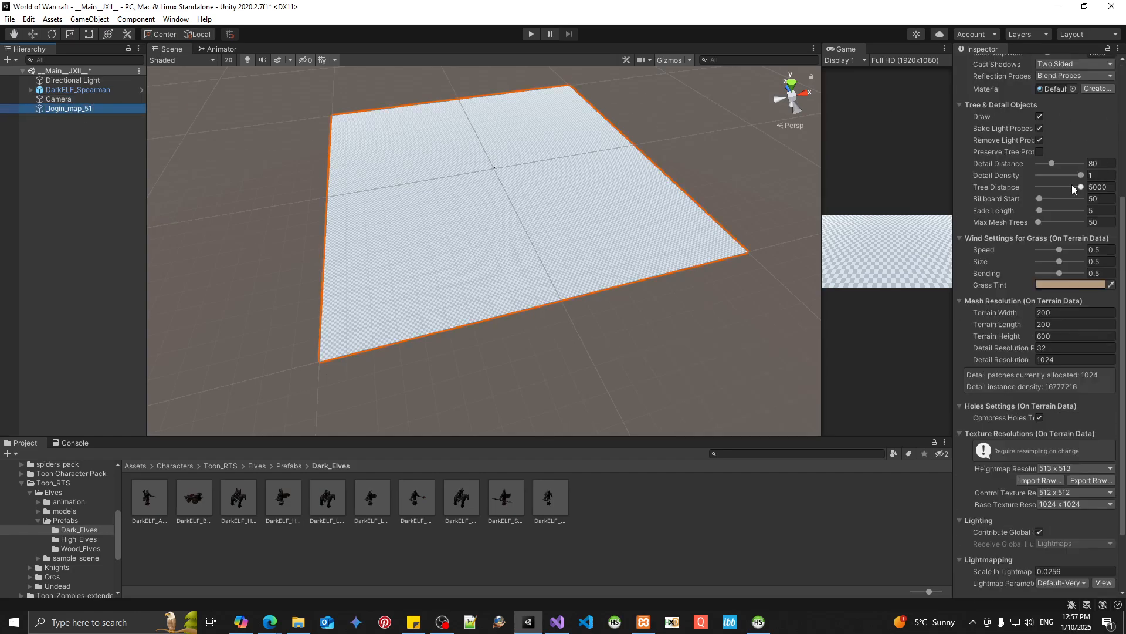
scroll(1072, 184, "up", 5)
scroll(1058, 211, "down", 3)
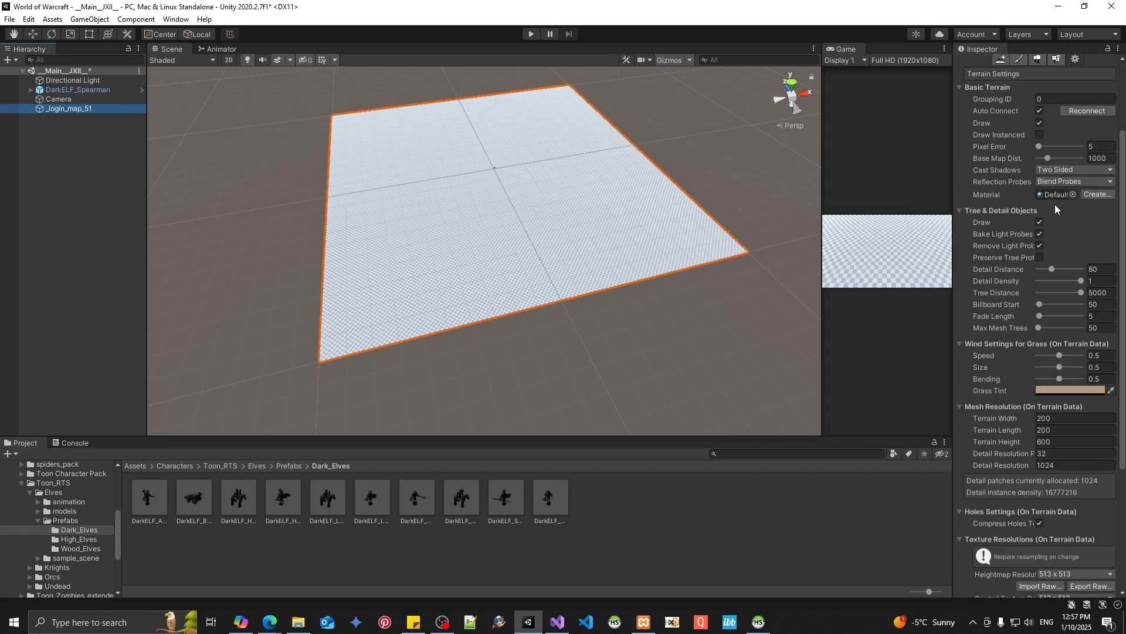
scroll(1055, 204, "up", 3)
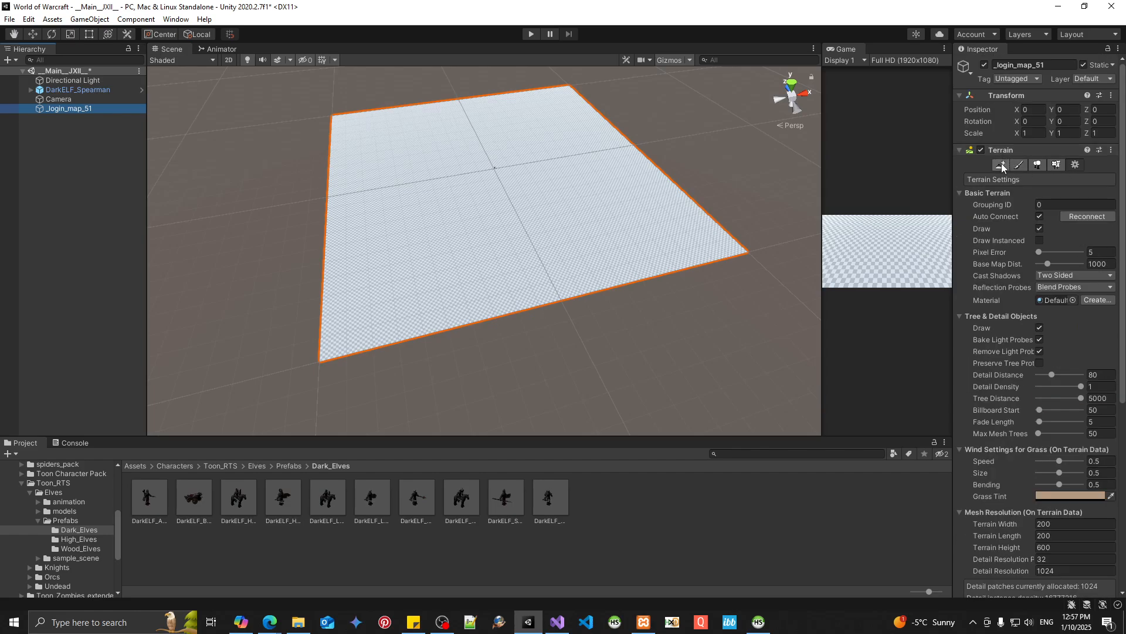
left_click(962, 151)
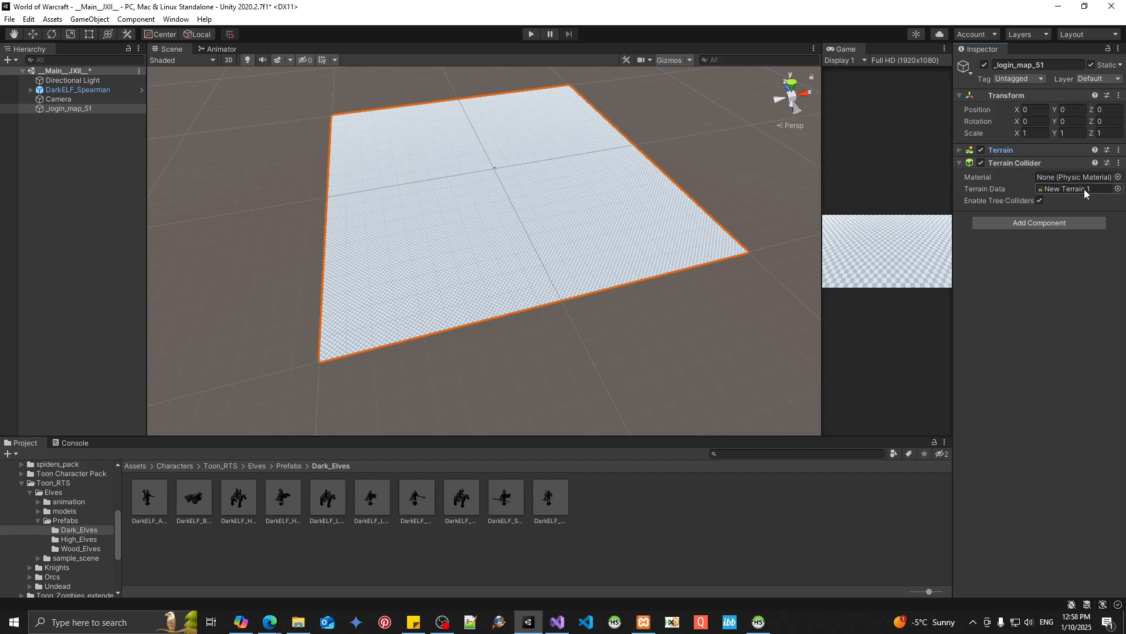
Locate the terrain data asset used by the terrain collider and rename it _login_map_51.
left_click(1067, 187)
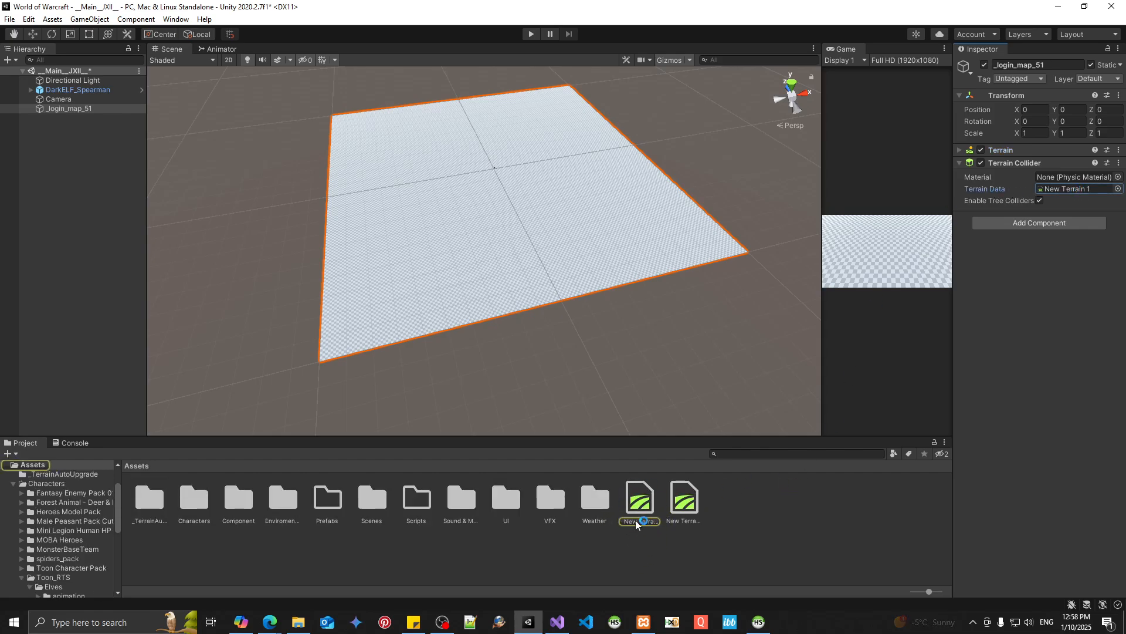
left_click(1079, 188)
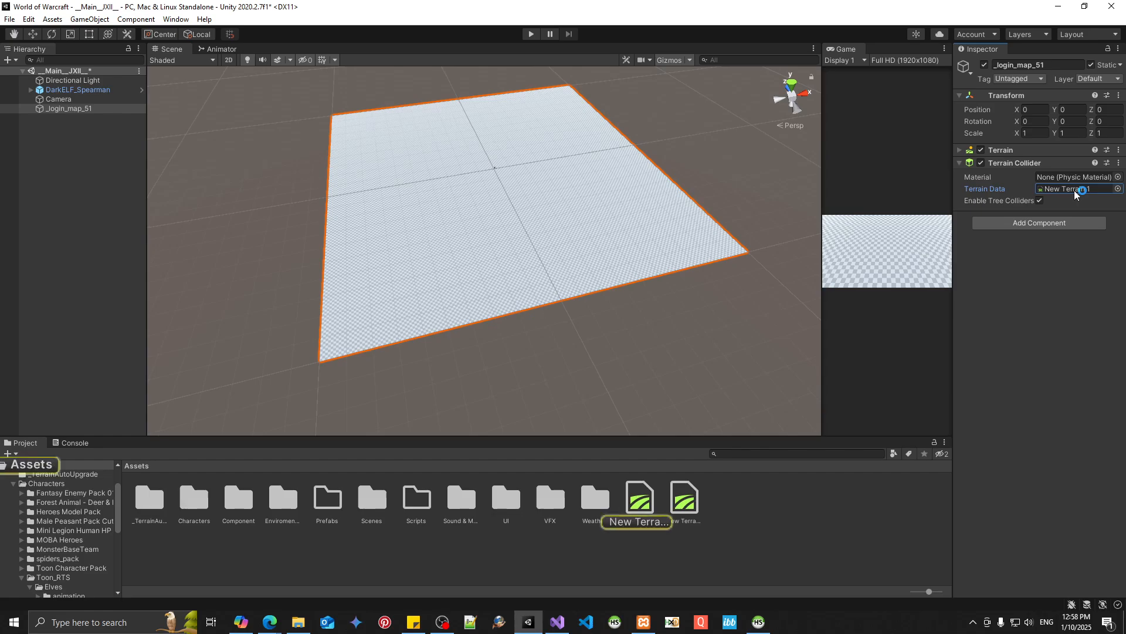
left_click(633, 514)
key("ctrl+v")
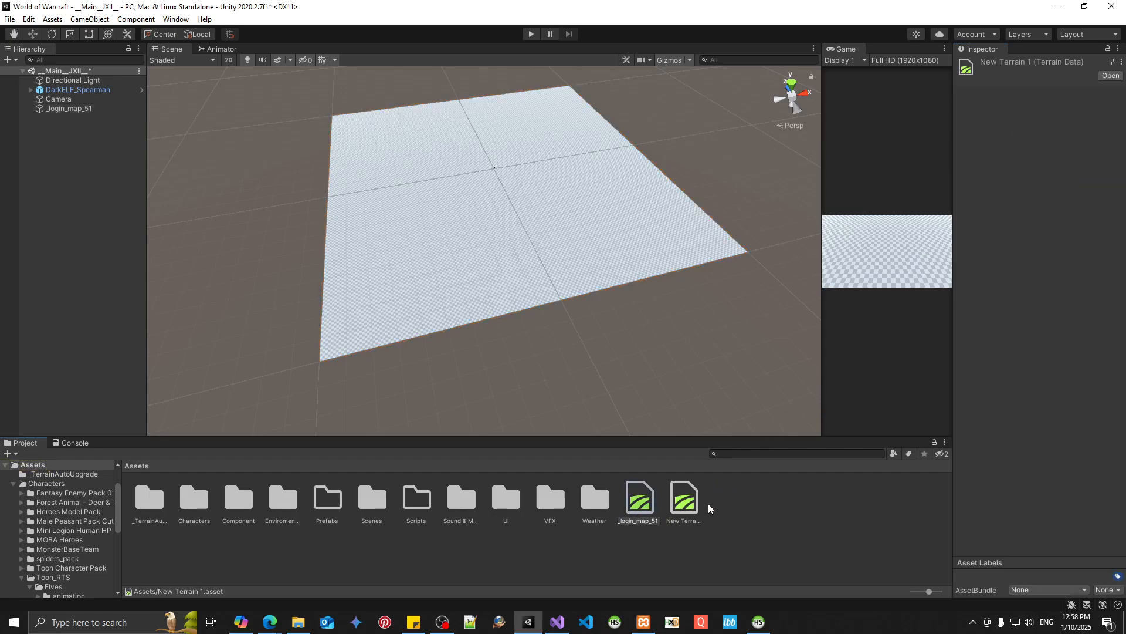
key("Return")
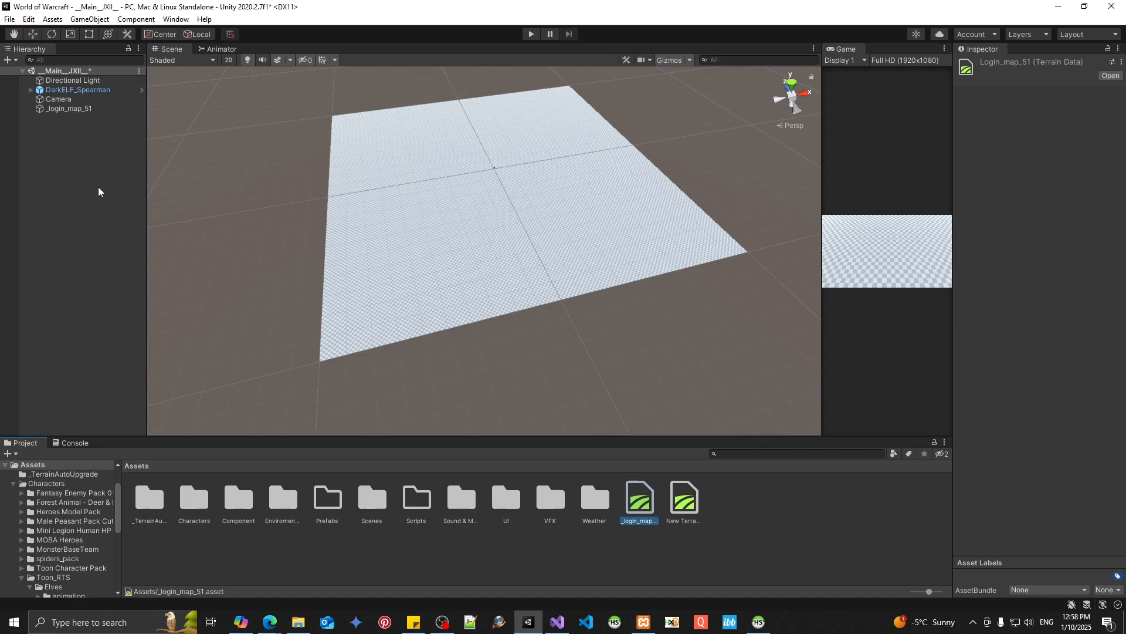
Delete the unused New Terrain data asset from the Assets folder.
left_click(685, 508)
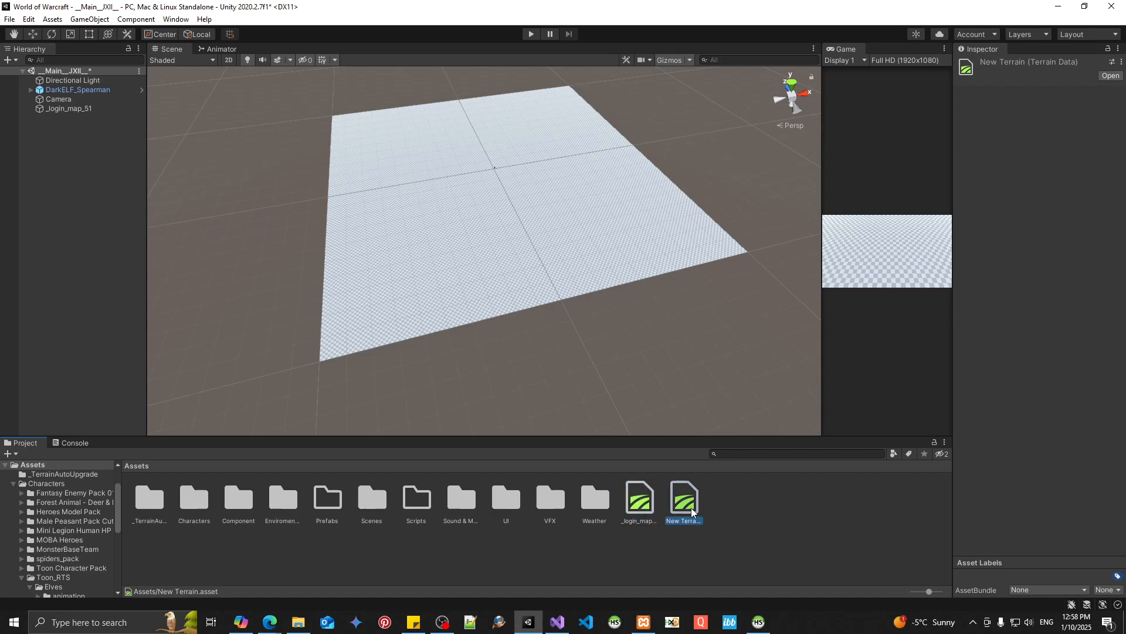
key("Delete")
left_click(595, 337)
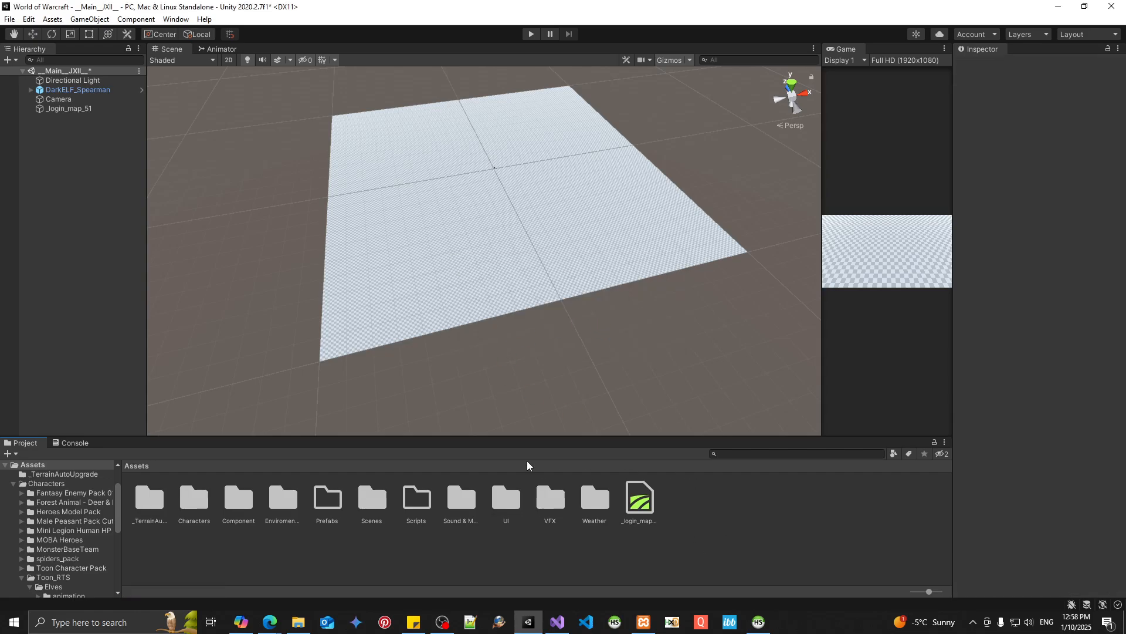
Select the _login_map_51 terrain object and check which terrain data its Terrain Collider references.
left_click(66, 109)
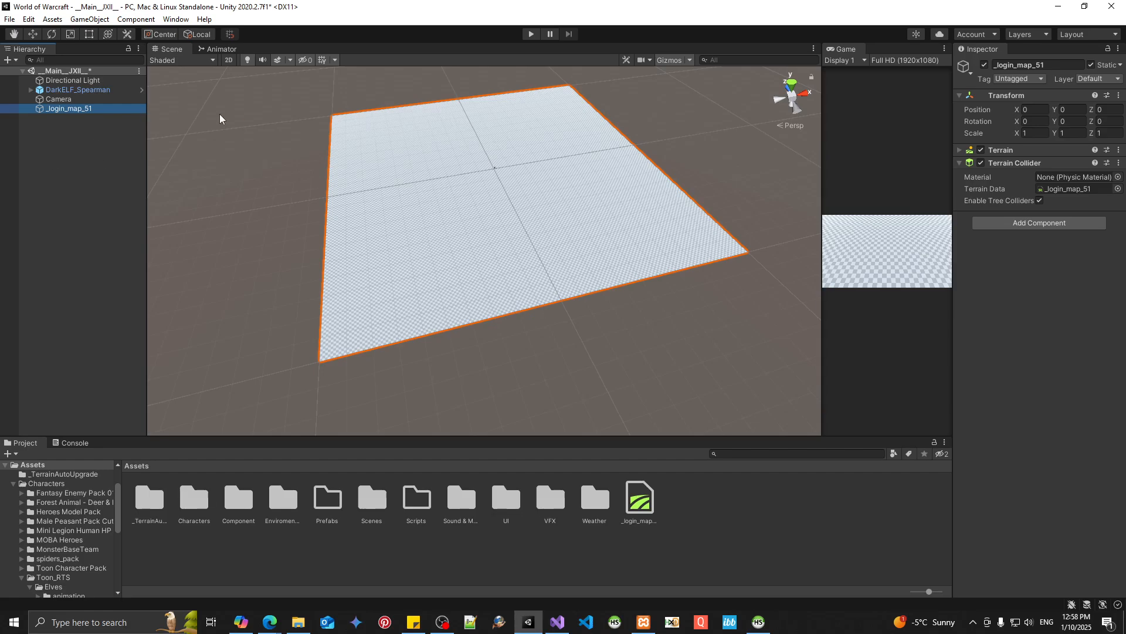
left_click(82, 111)
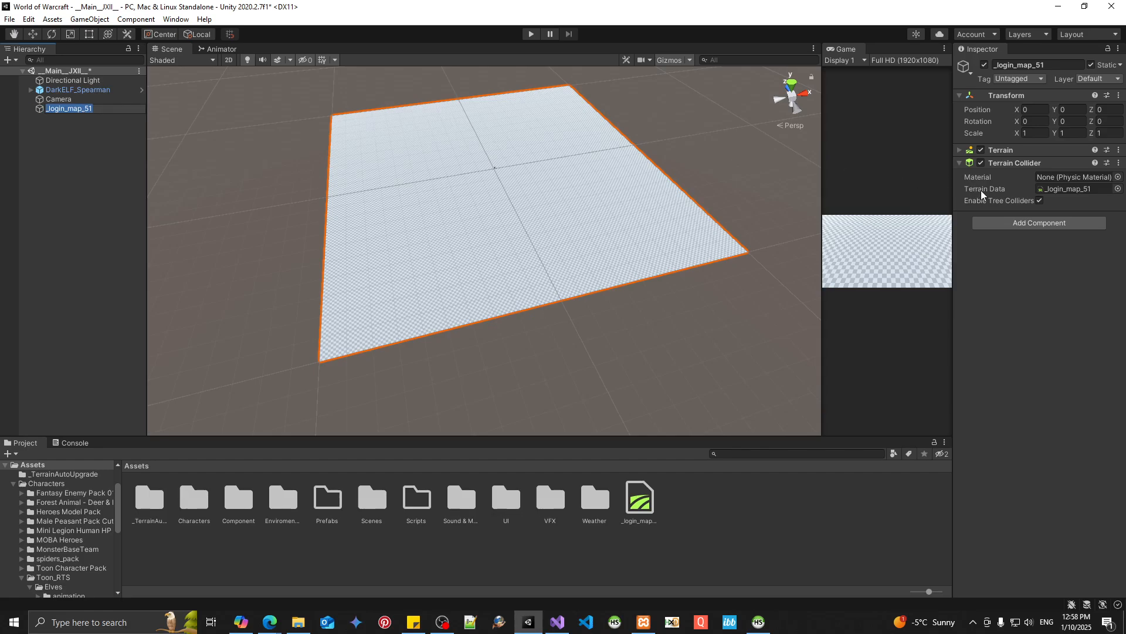
left_click(1054, 189)
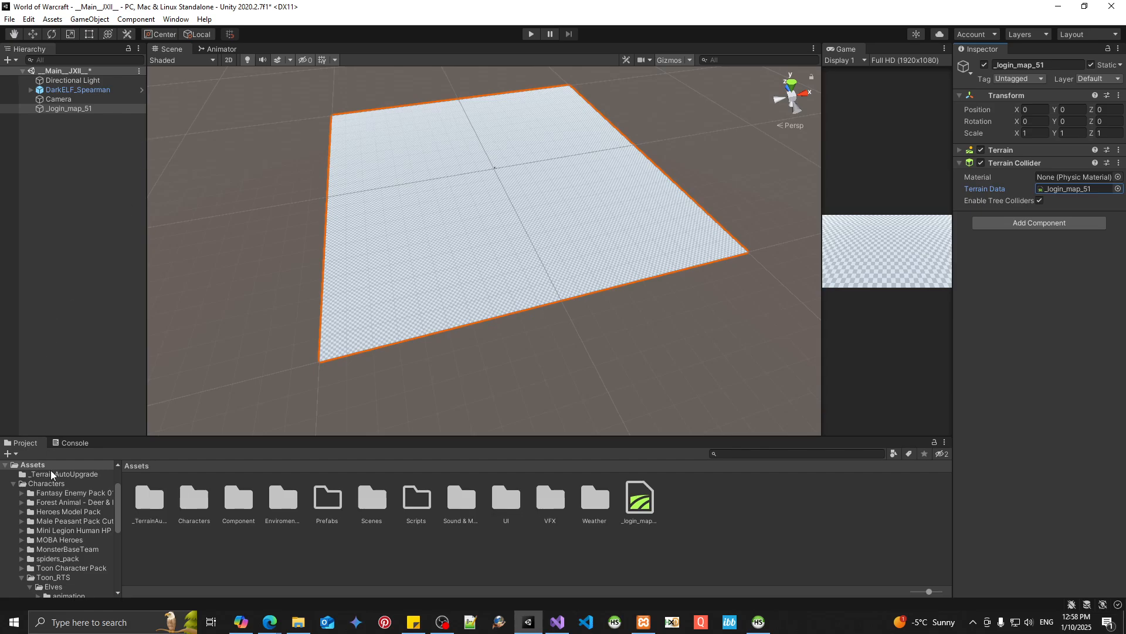
Create a C# script named Maps in the Scripts folder.
left_click(15, 485)
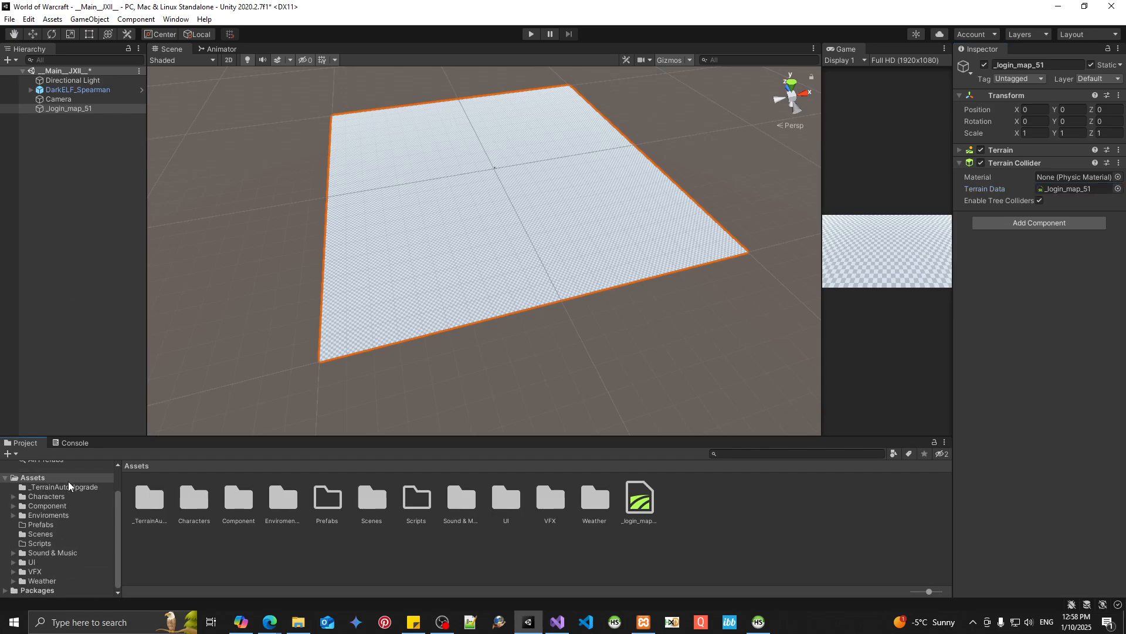
left_click(44, 543)
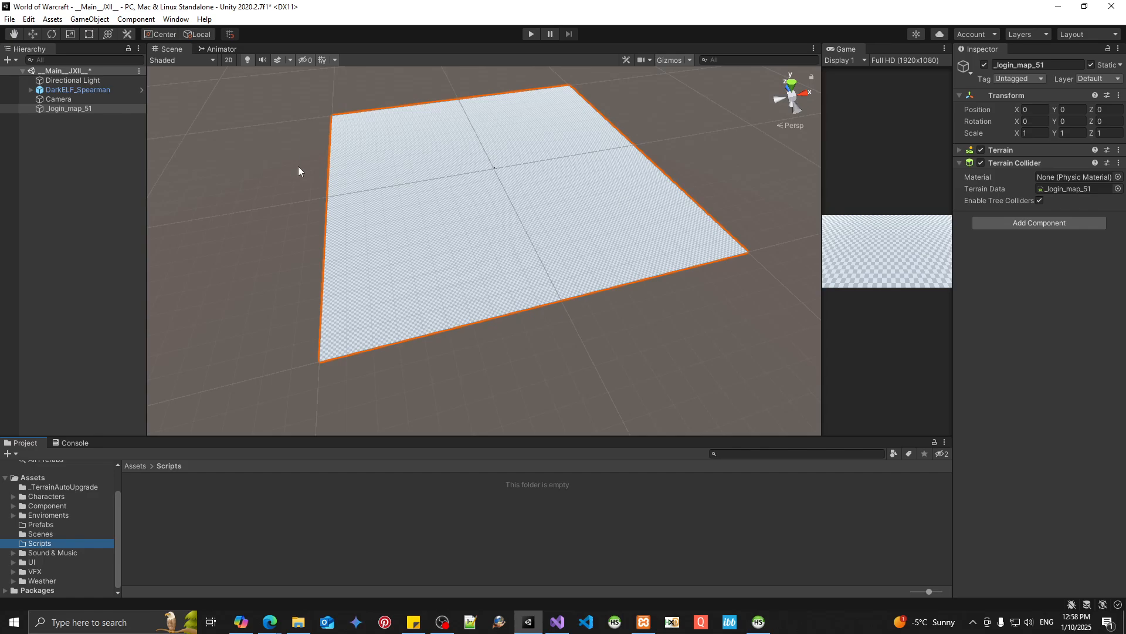
right_click(265, 505)
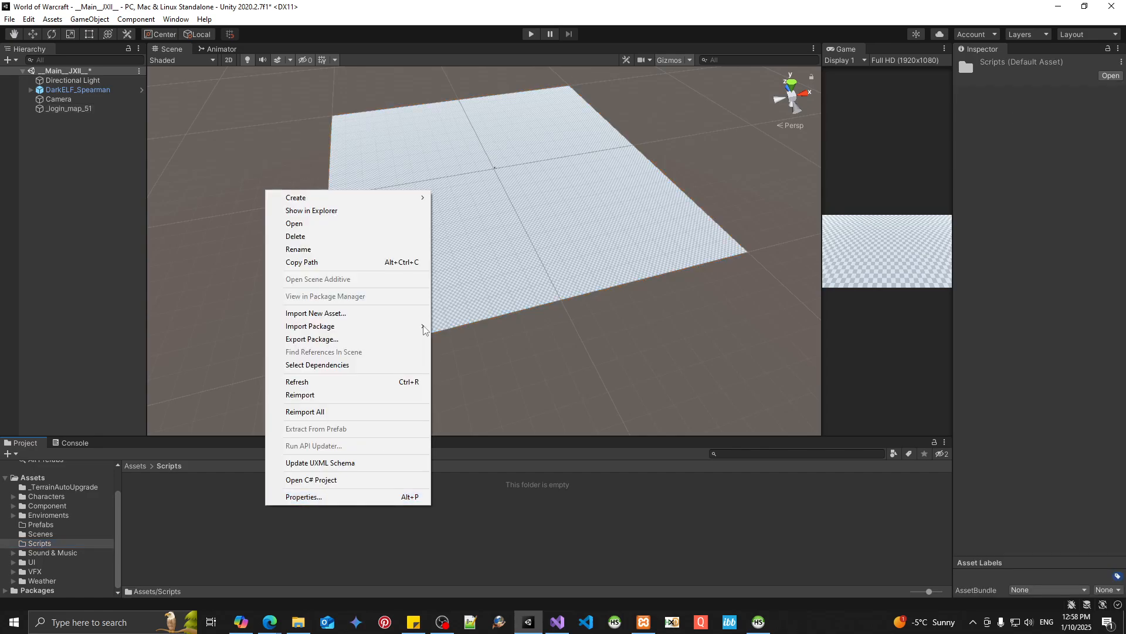
mouse_move(352, 197)
left_click(463, 188)
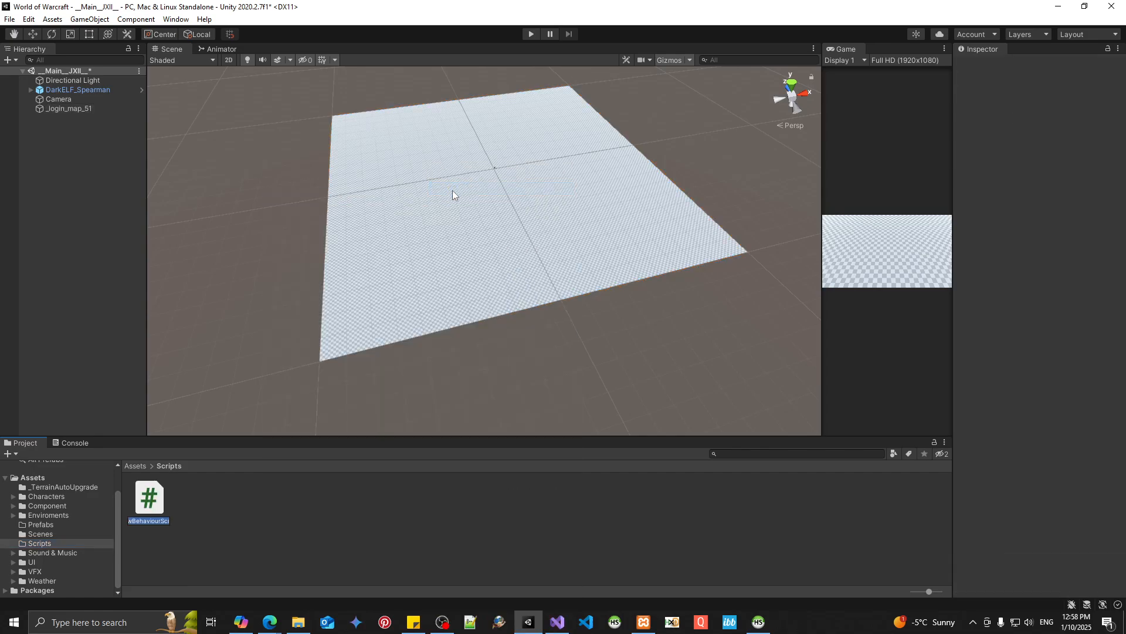
type("Maps")
key("Return")
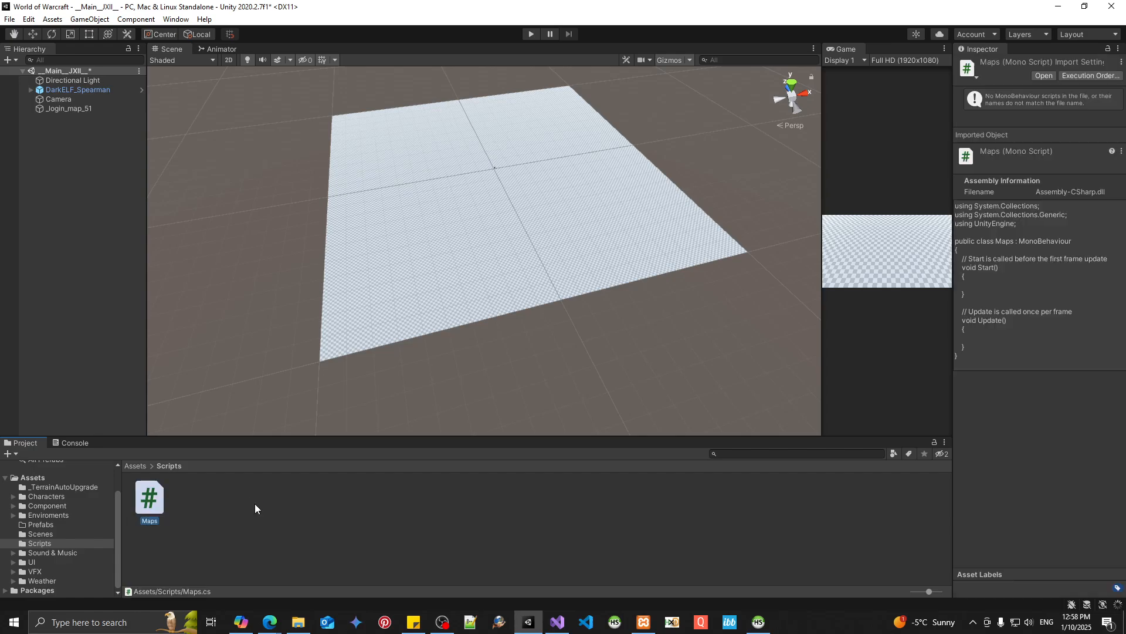
Open the Maps script in Visual Studio and remove its Start and Update methods with their comments.
double_click(144, 508)
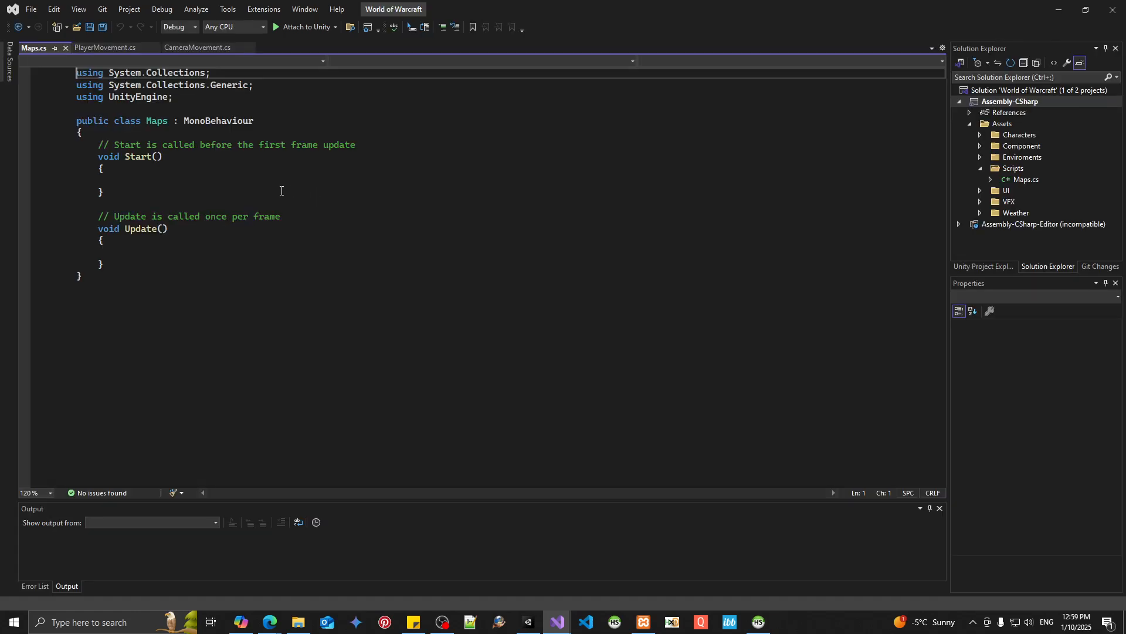
left_click_drag(113, 287, 100, 151)
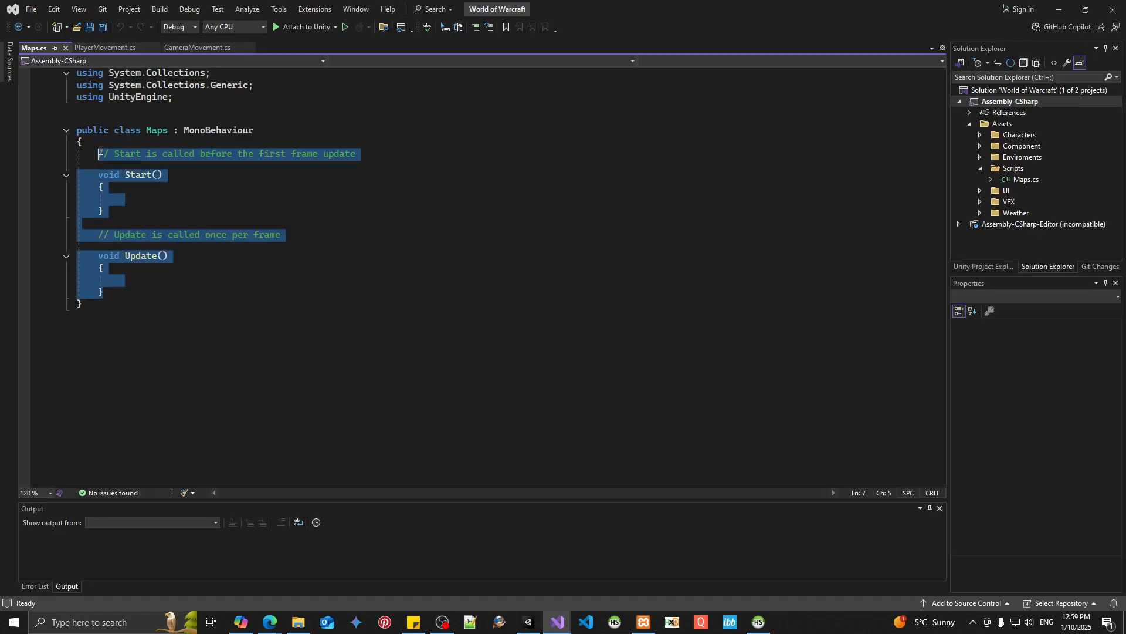
key("BackSpace")
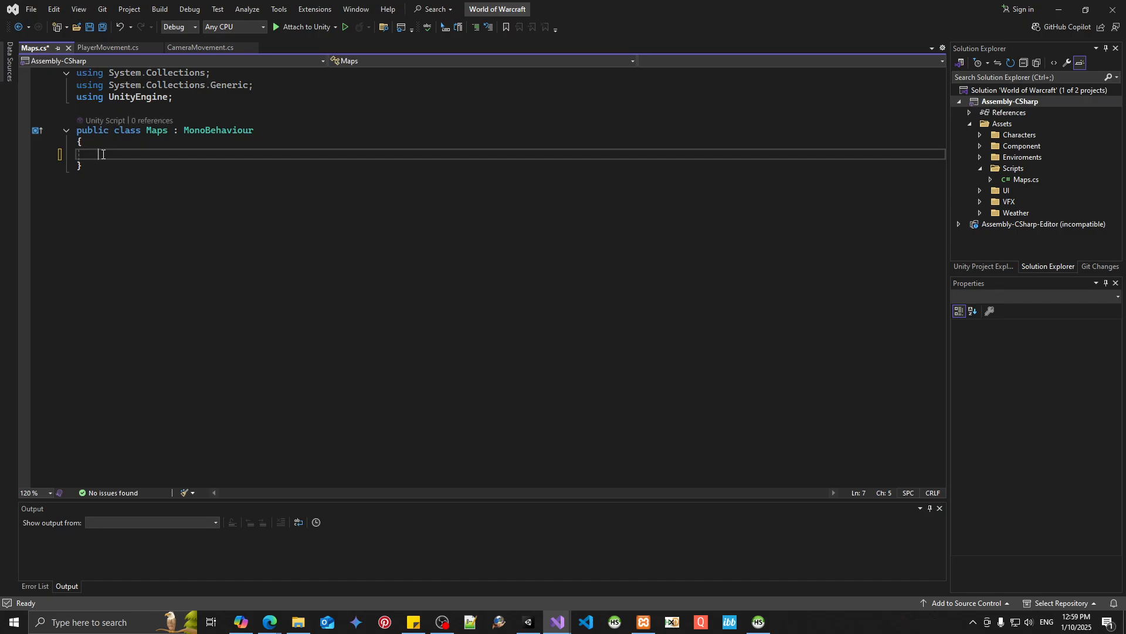
Declare a public int variable named mapID in the Maps class.
type("public int ")
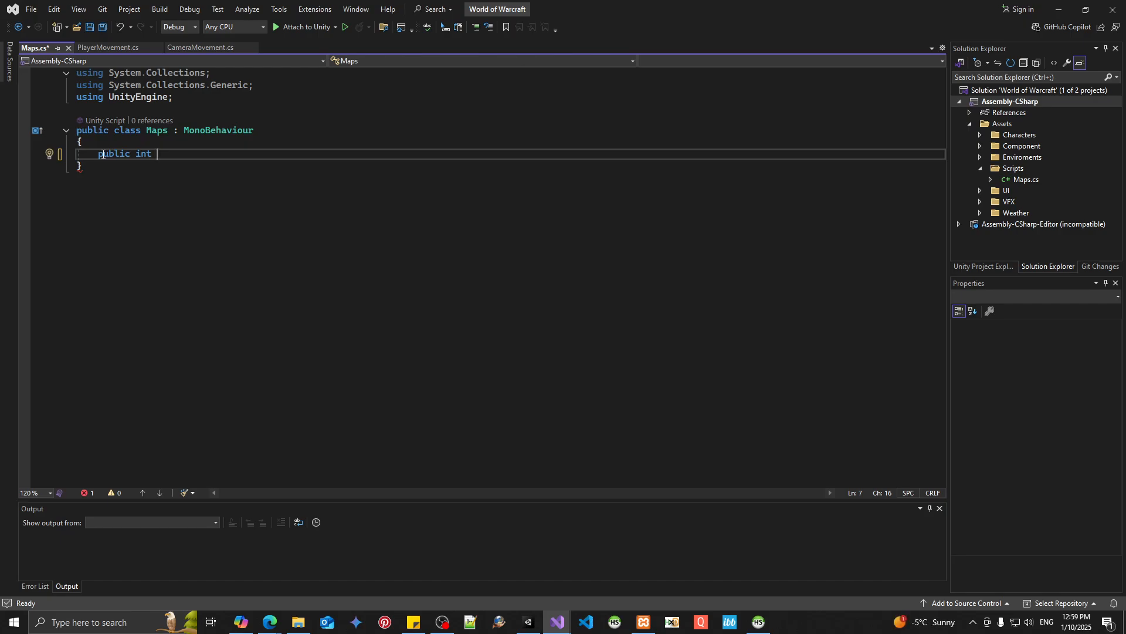
type("worldmap")
key("BackSpace")
key("BackSpace")
key("BackSpace")
key("BackSpace")
key("BackSpace")
key("BackSpace")
key("BackSpace")
key("BackSpace")
type("mapID;")
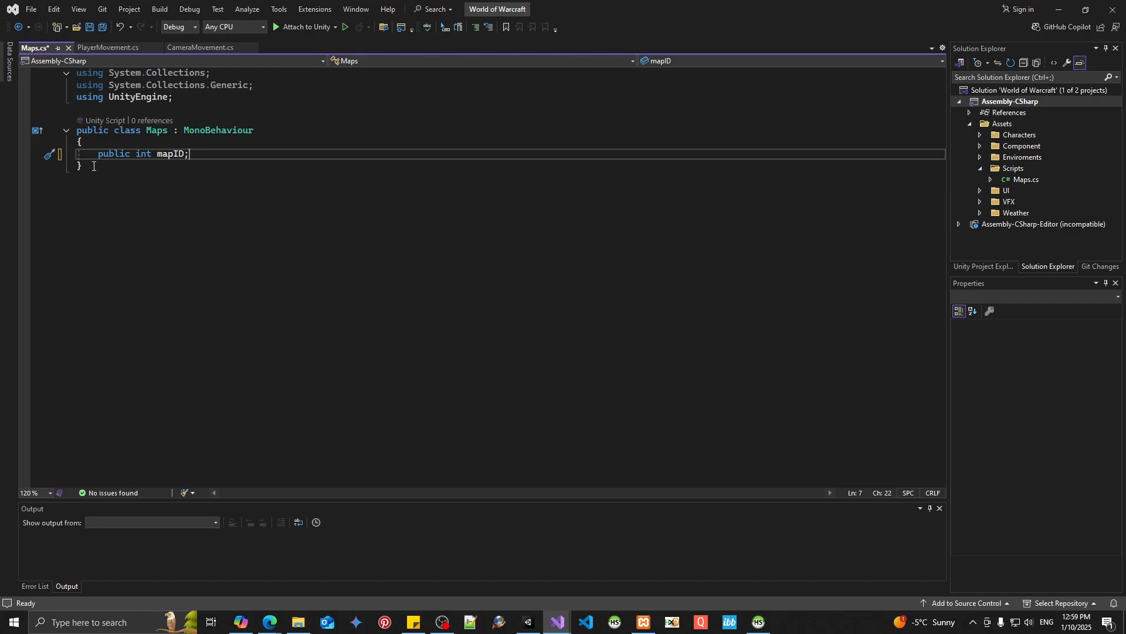
Save the Maps script and close the PlayerMovement.cs and CameraMovement.cs files.
left_click(102, 27)
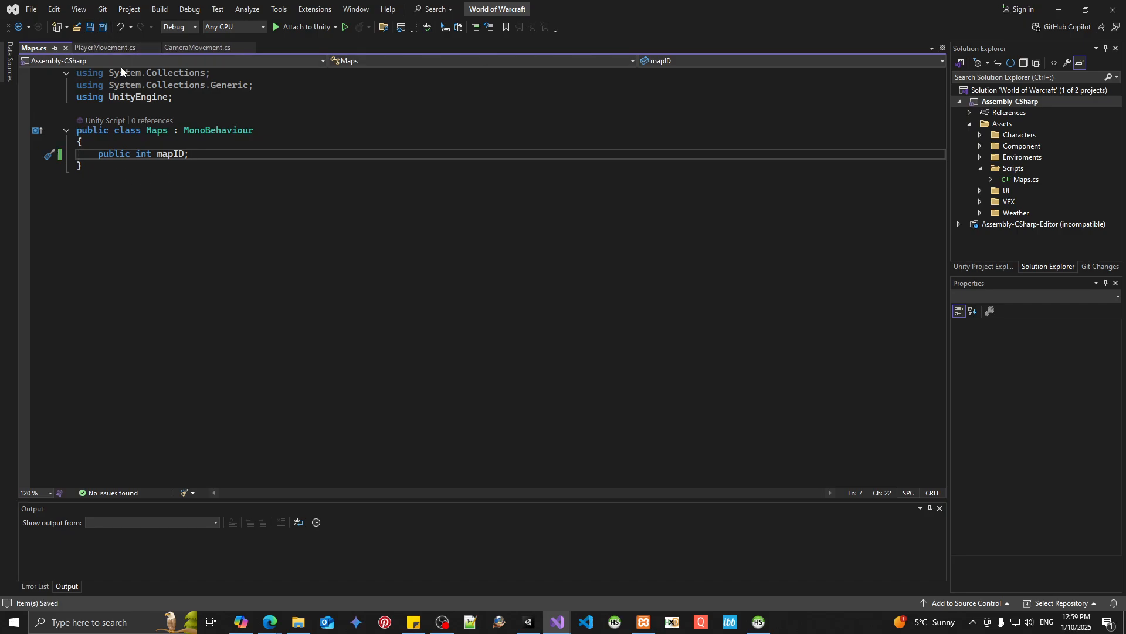
left_click(155, 48)
left_click(155, 47)
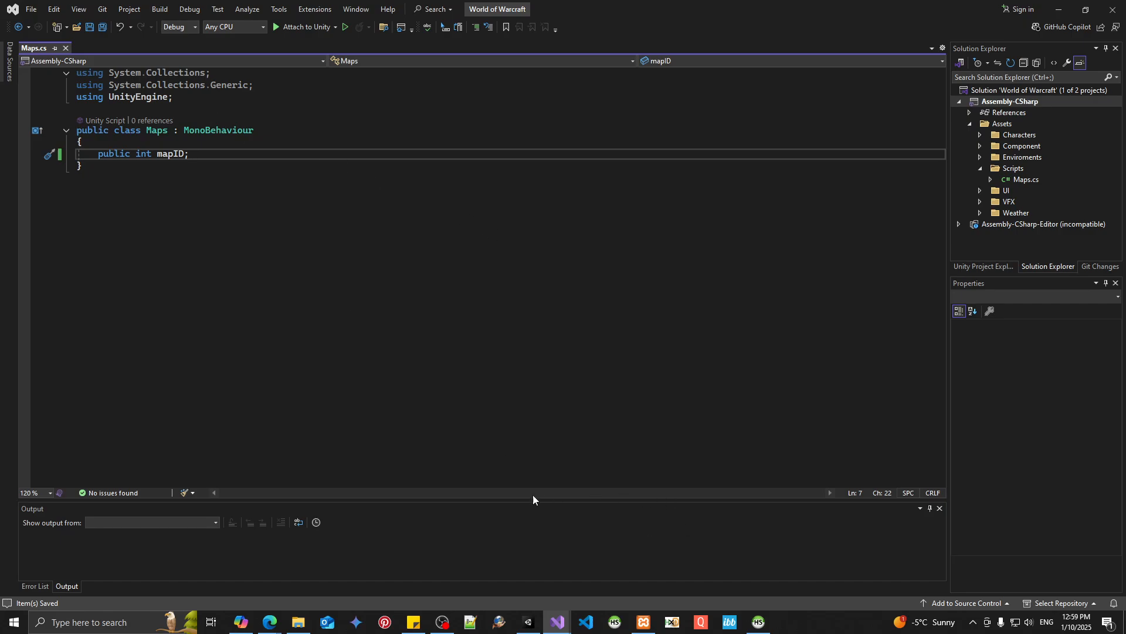
Switch to Unity and add the Maps script as a component to the _login_map_51 terrain.
left_click(528, 623)
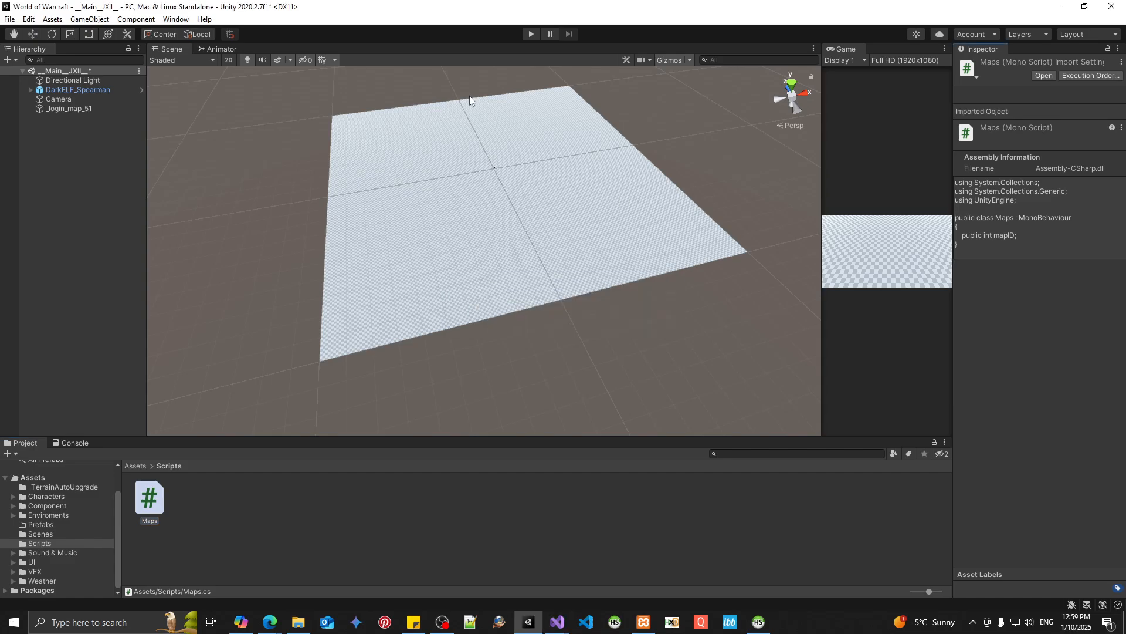
left_click(58, 108)
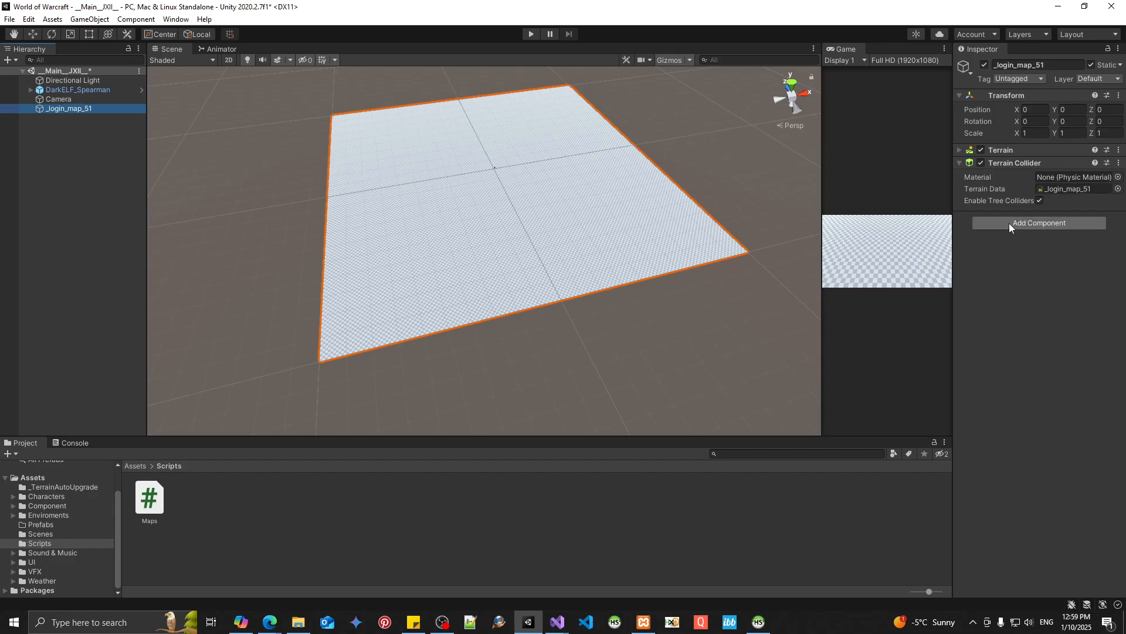
left_click(1010, 223)
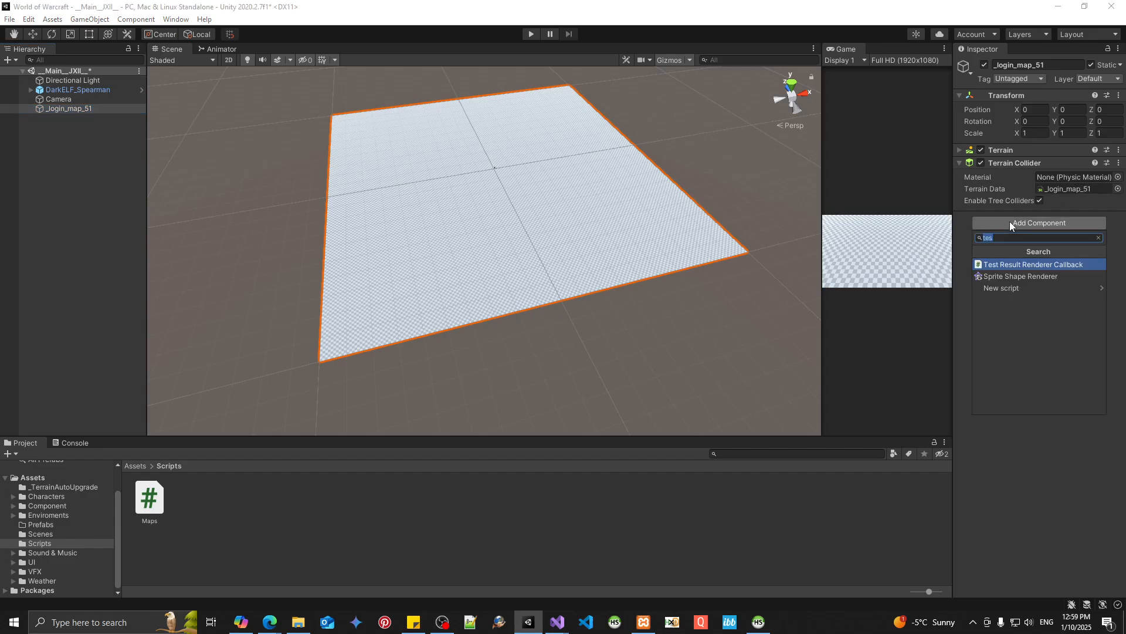
type("map")
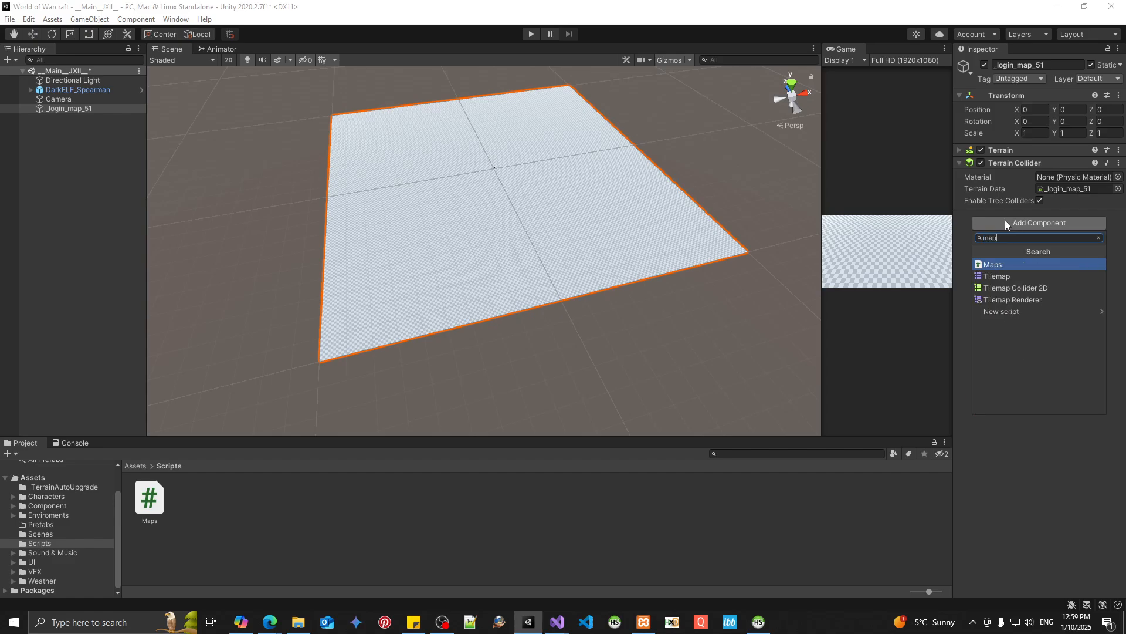
left_click(995, 264)
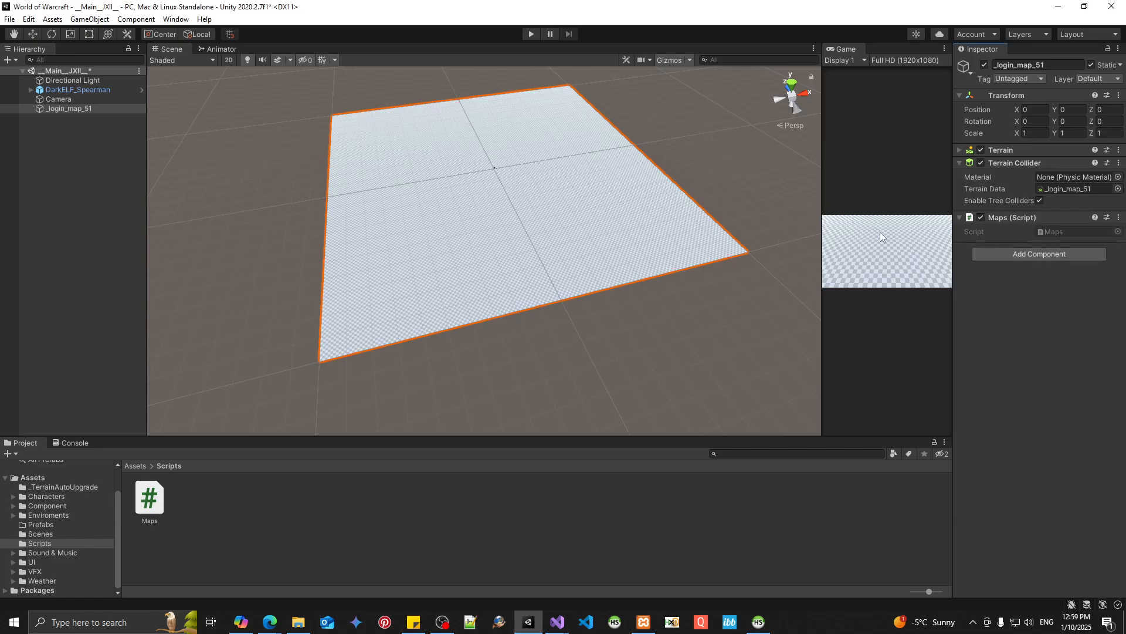
Check the code of the attached Maps script in Visual Studio, return to Unity and save the scene.
double_click(1051, 231)
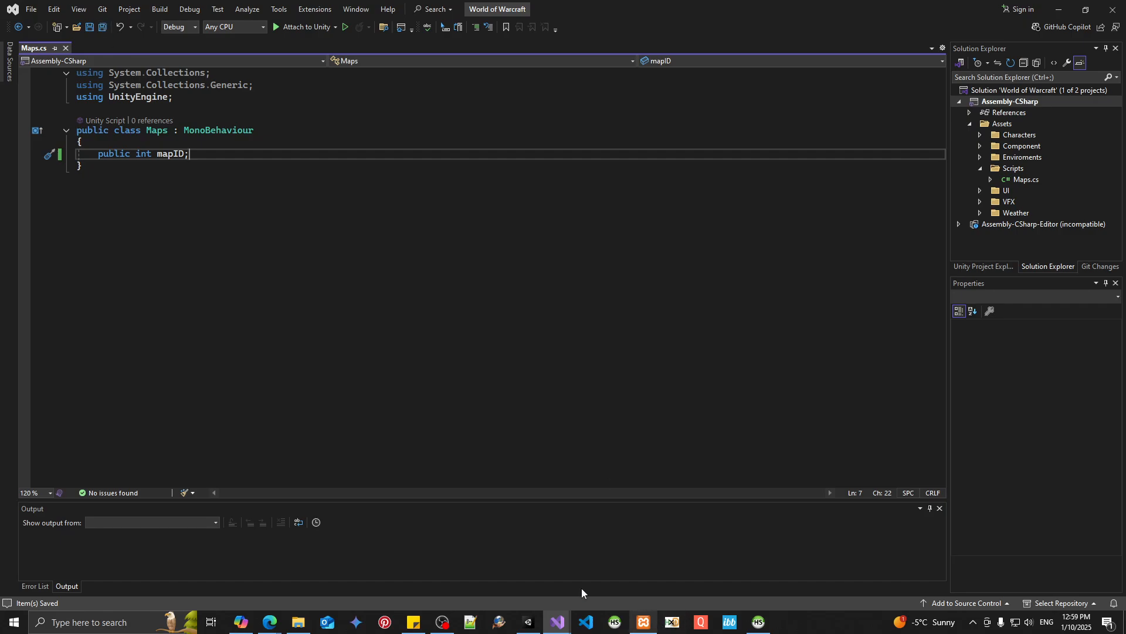
left_click(528, 622)
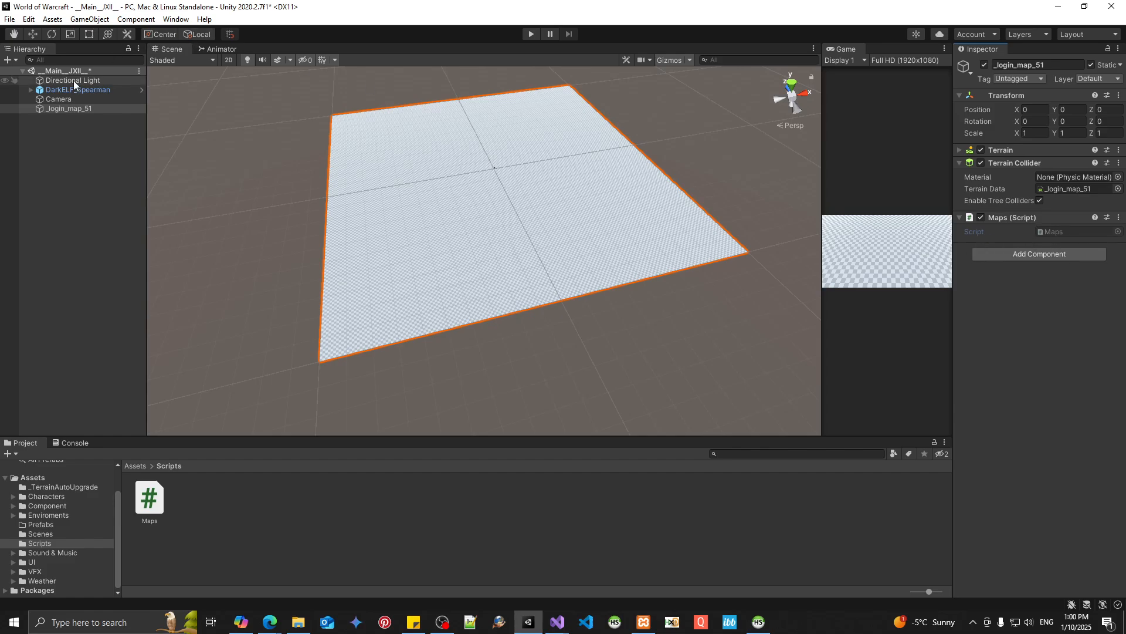
left_click(9, 19)
left_click(27, 76)
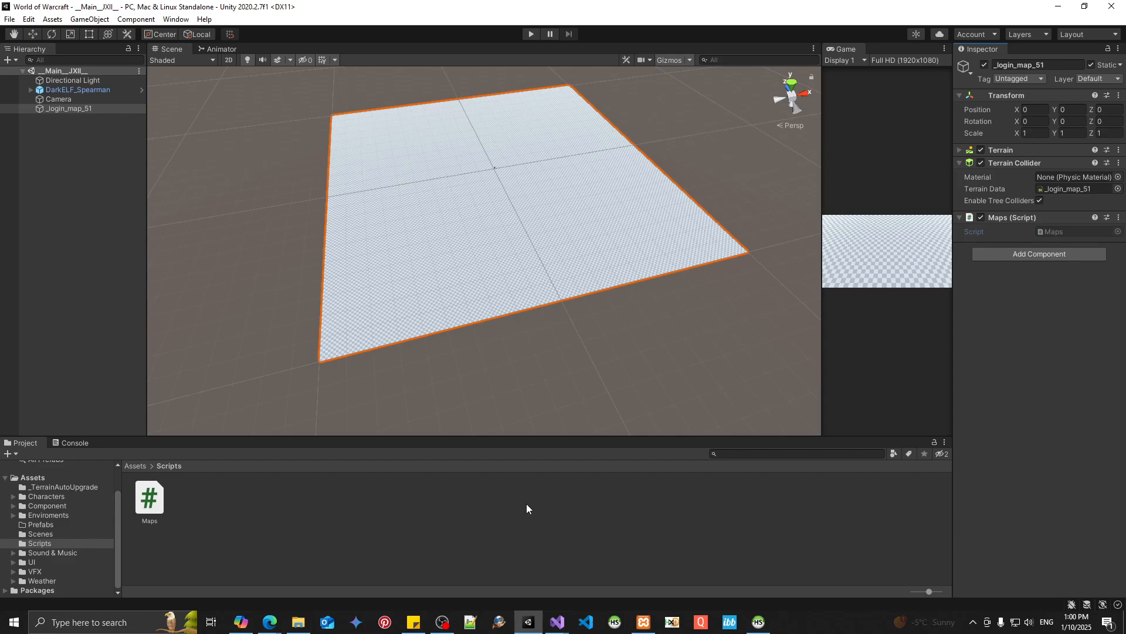
In Visual Studio, add public int variables mapSizeMin and mapSizeMax below mapID in the Maps class, save the script and return to Unity.
mouse_move(557, 622)
left_click(579, 589)
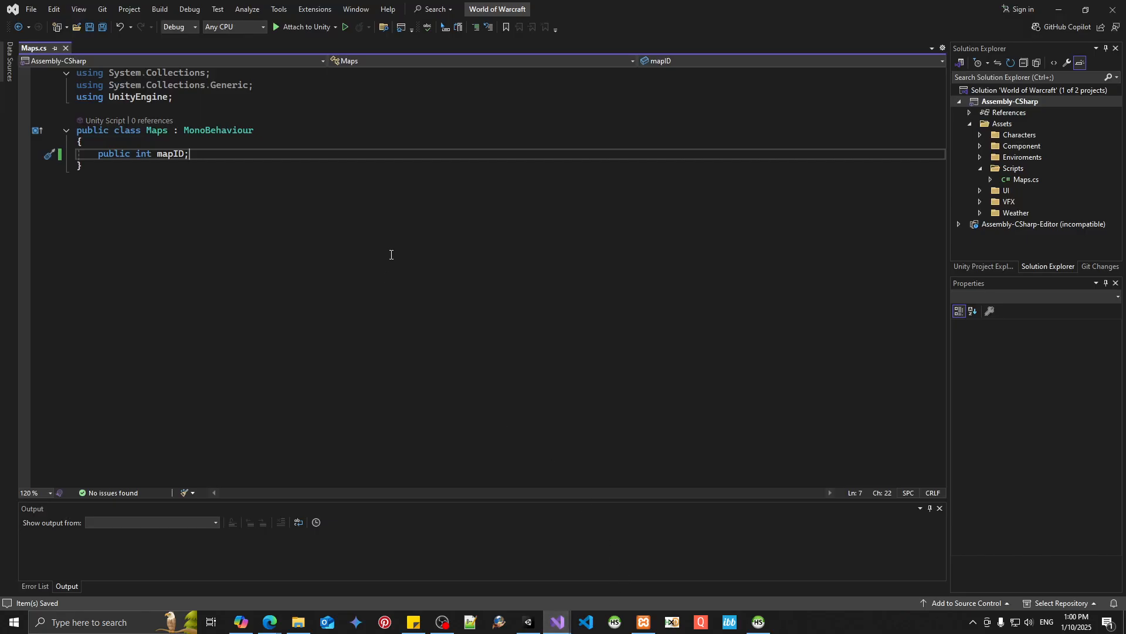
left_click(210, 169)
left_click(201, 154)
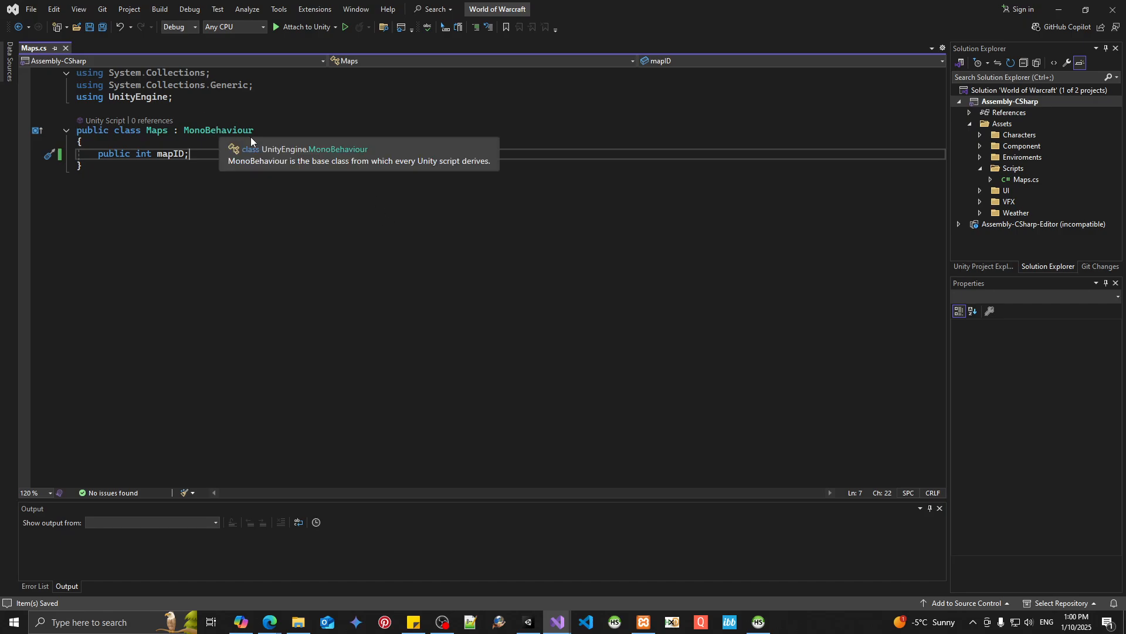
key("Return")
type("public")
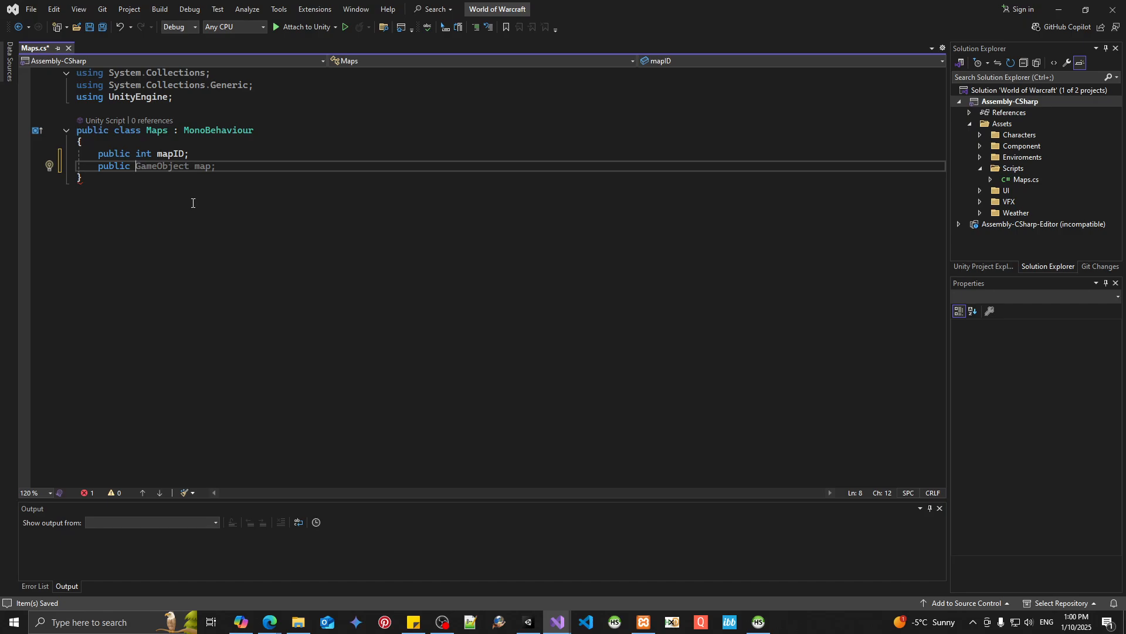
type("int mapSize")
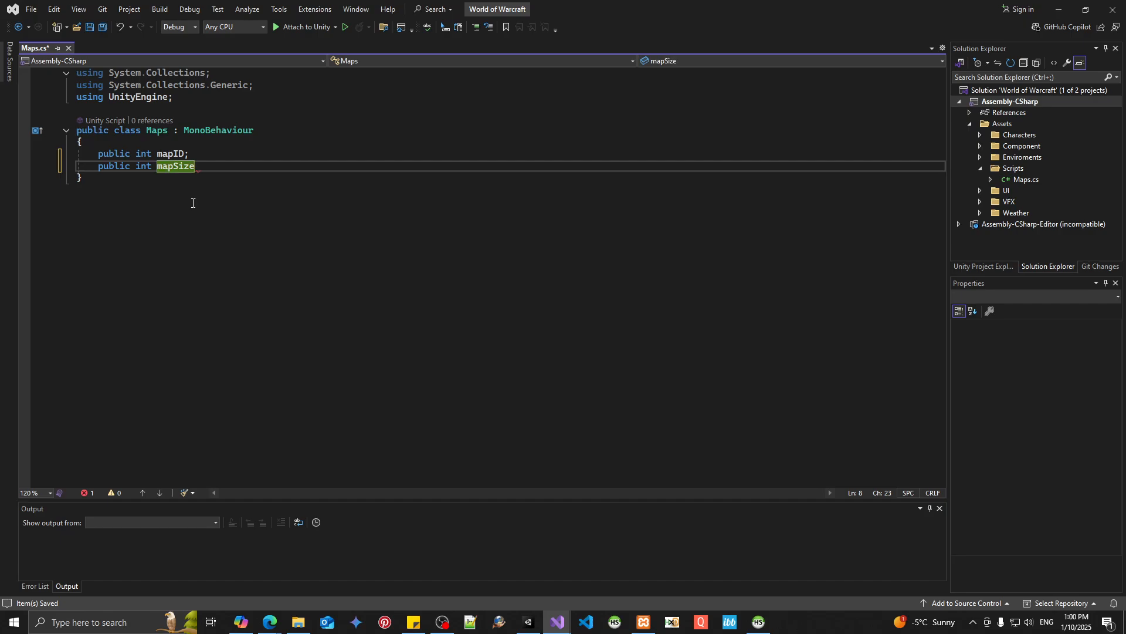
type("Min;")
key("Return")
key("Tab")
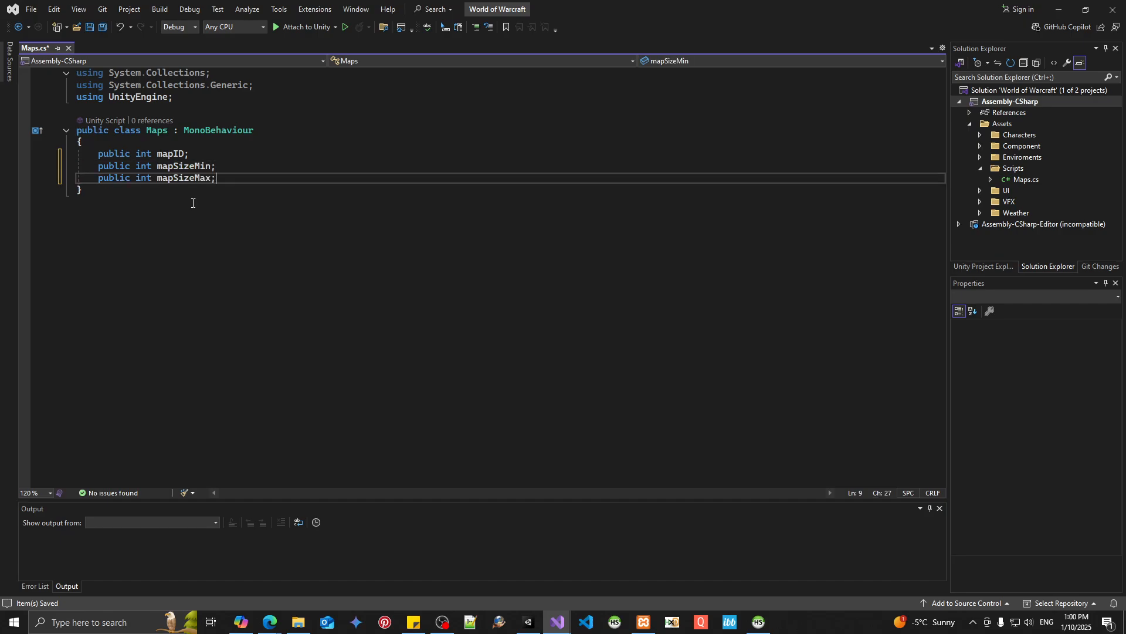
left_click(98, 26)
left_click(528, 623)
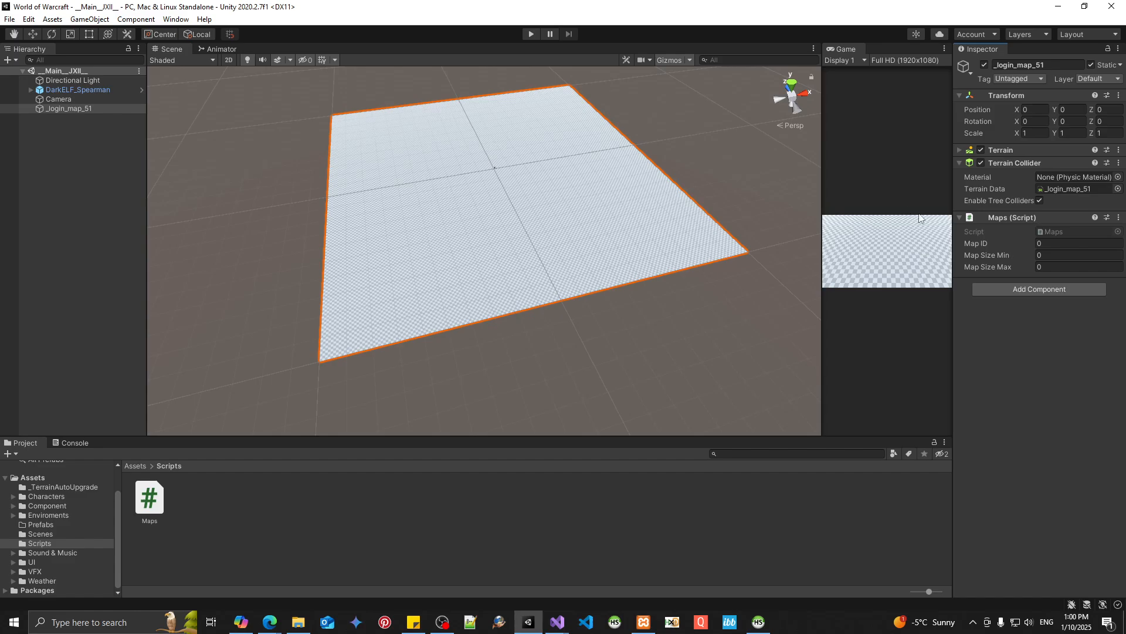
Set the Map ID of the Maps script on the _login_map_51 terrain to 51.
left_click(1050, 243)
left_click(1050, 246)
type("51")
key("Return")
scroll(454, 267, "down", 2)
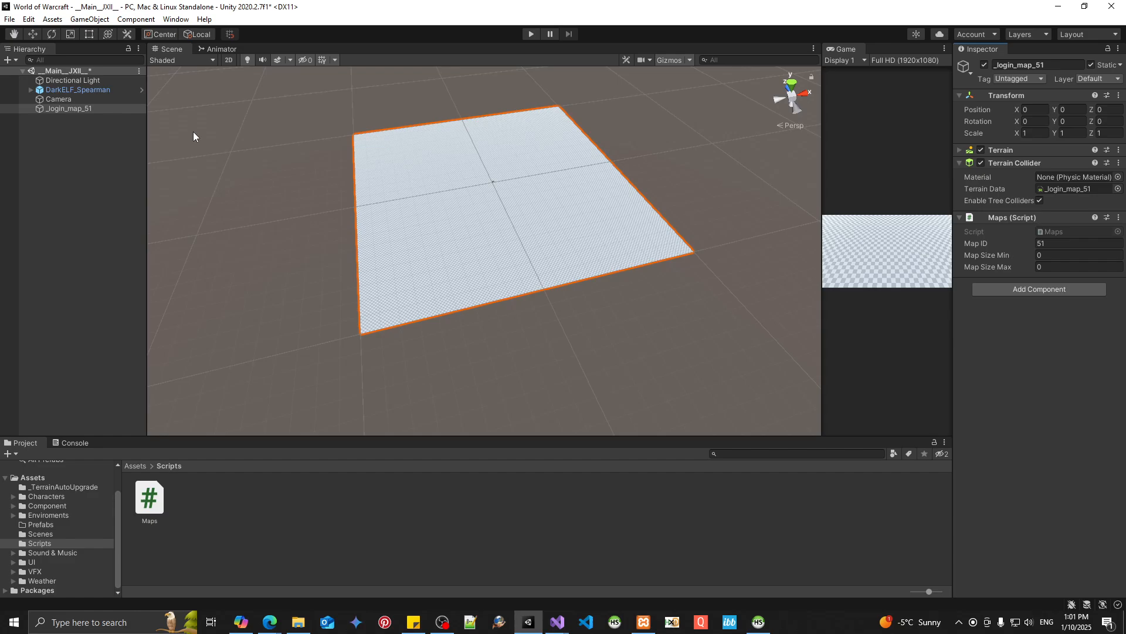
Create a new terrain object in the scene and name it _character_map_52.
right_click(80, 127)
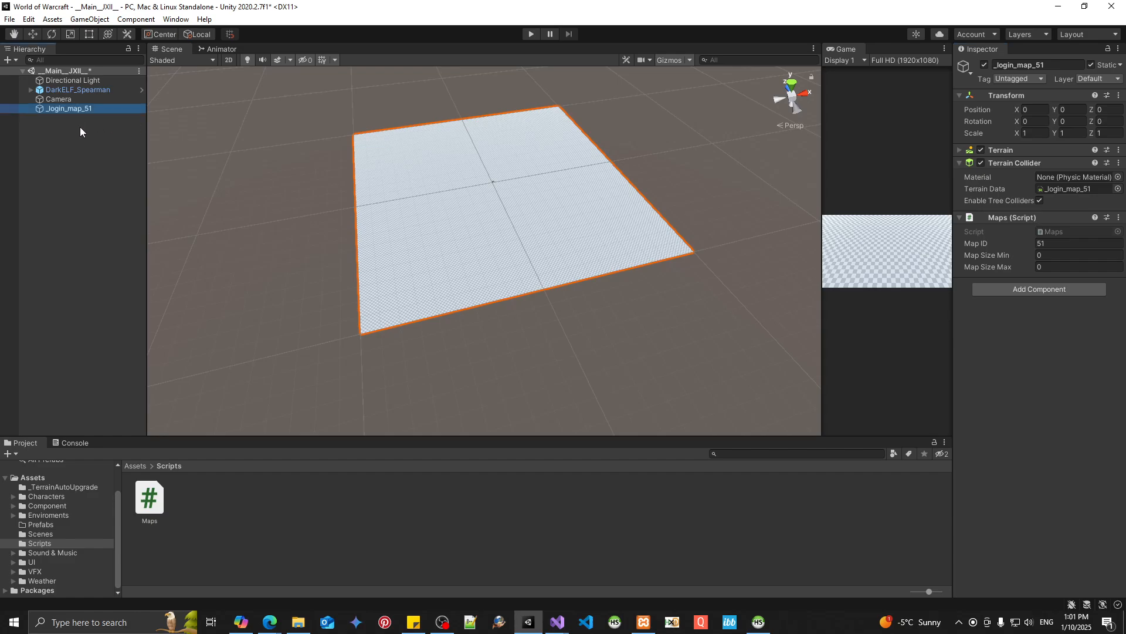
mouse_move(154, 285)
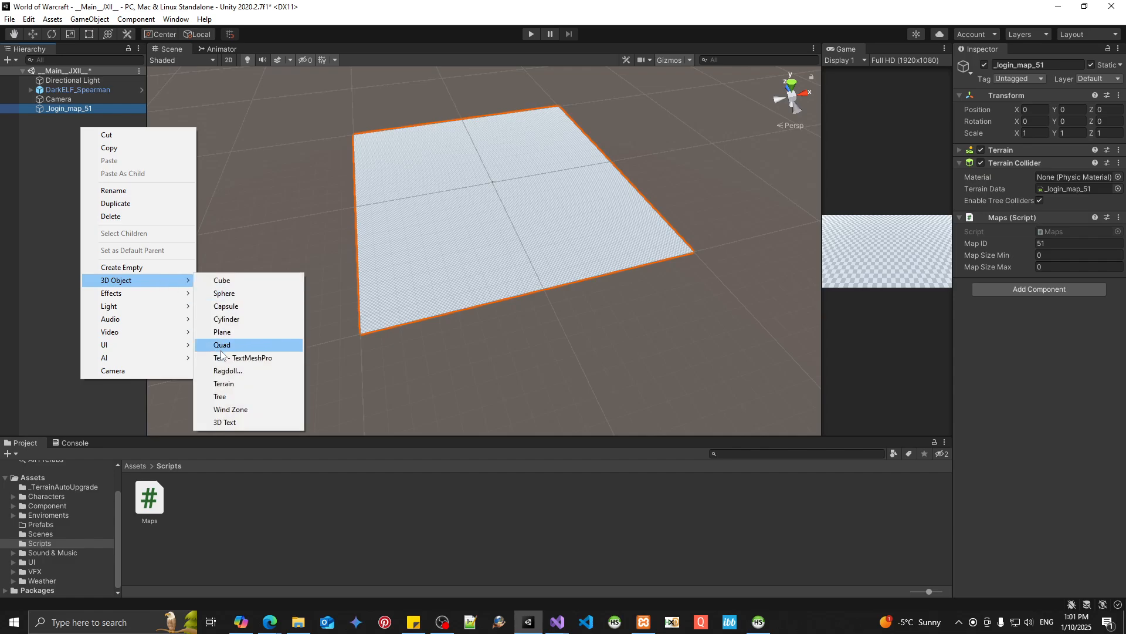
left_click(224, 383)
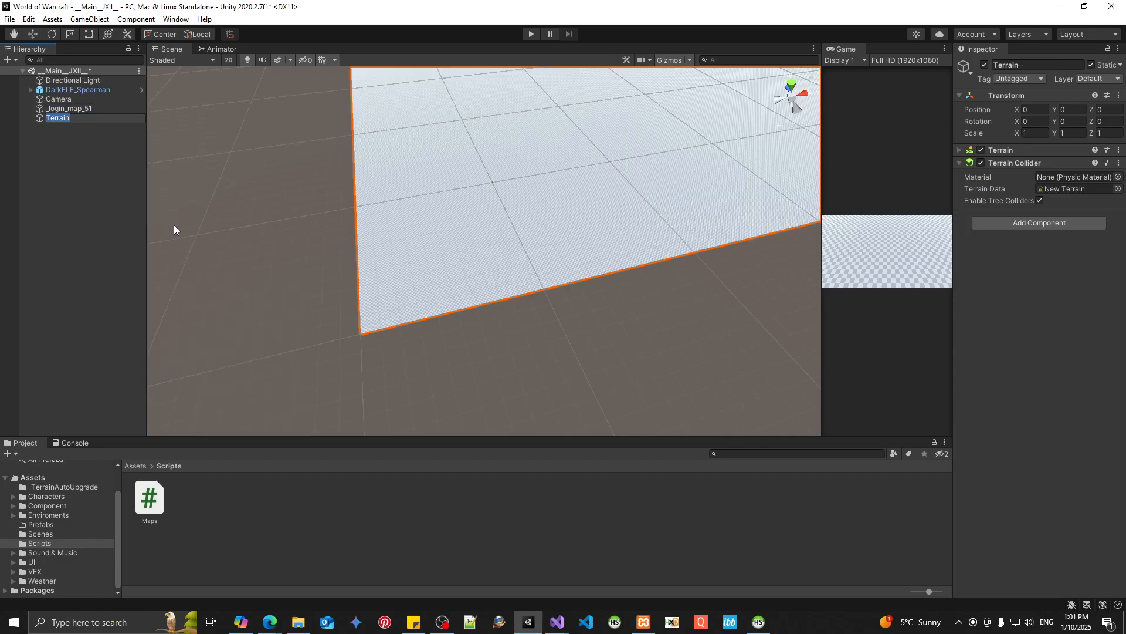
type("_lo")
type("n")
key("BackSpace")
key("BackSpace")
key("BackSpace")
key("BackSpace")
key("BackSpace")
type("character_map_52")
key("Return")
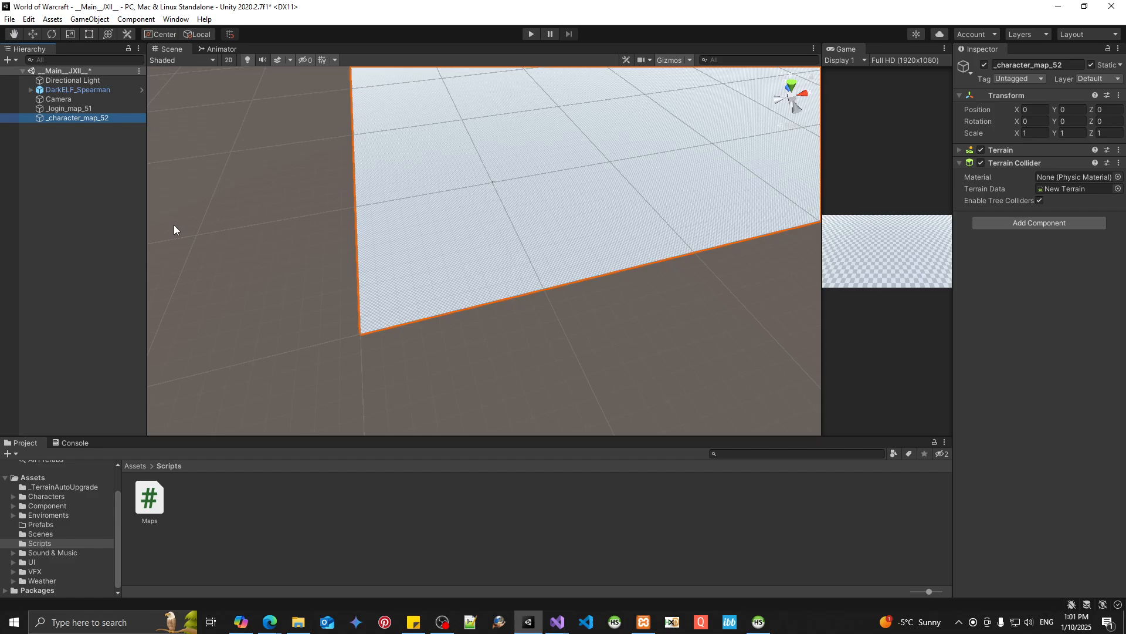
Set the terrain width and terrain length of _character_map_52 to 200 each.
scroll(553, 139, "down", 2)
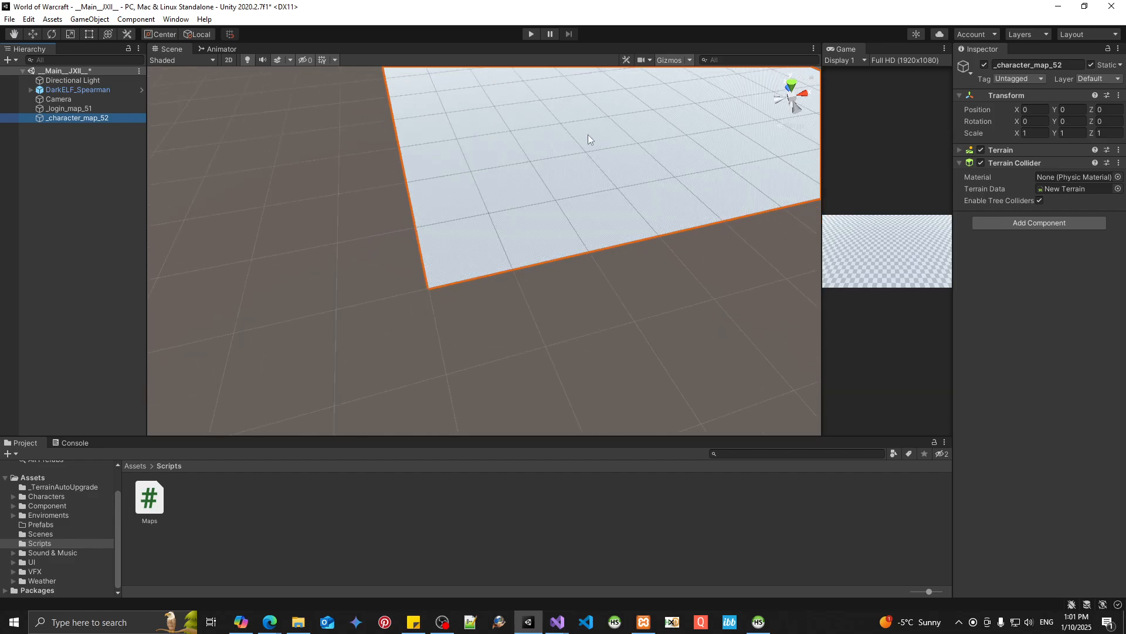
scroll(588, 135, "up", 5)
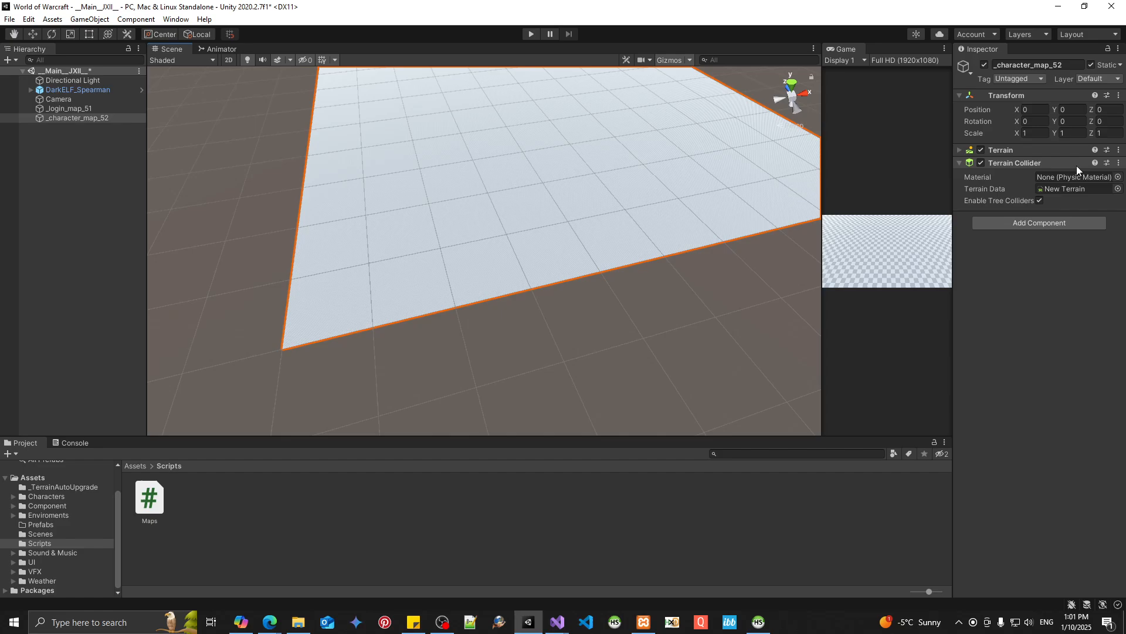
left_click(1032, 150)
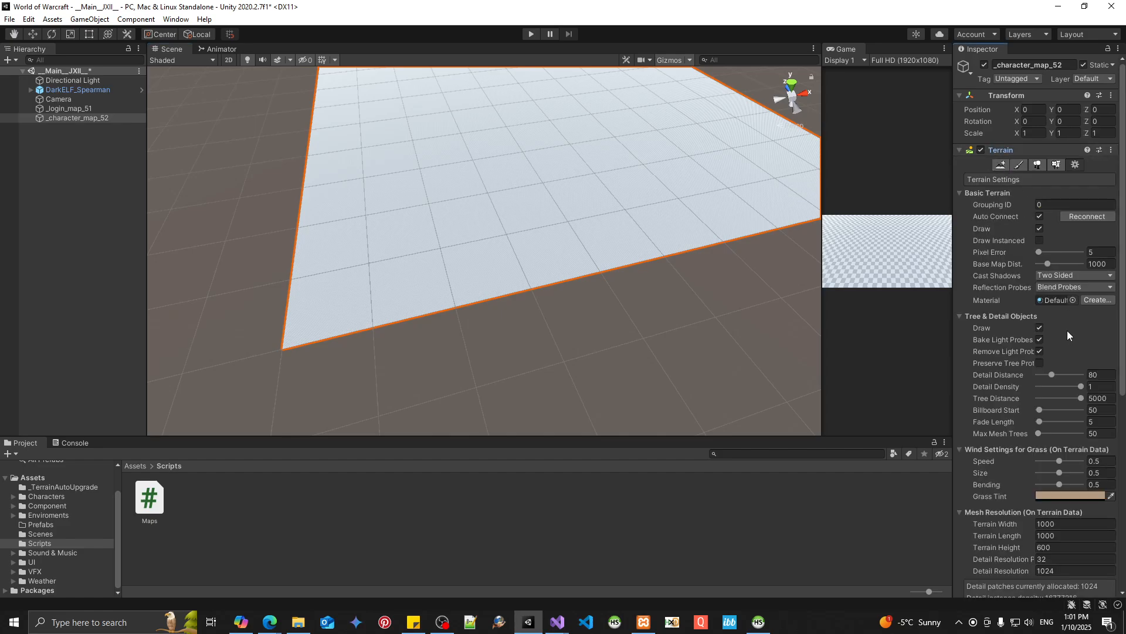
scroll(1067, 352, "down", 4)
left_click(1076, 419)
type("200")
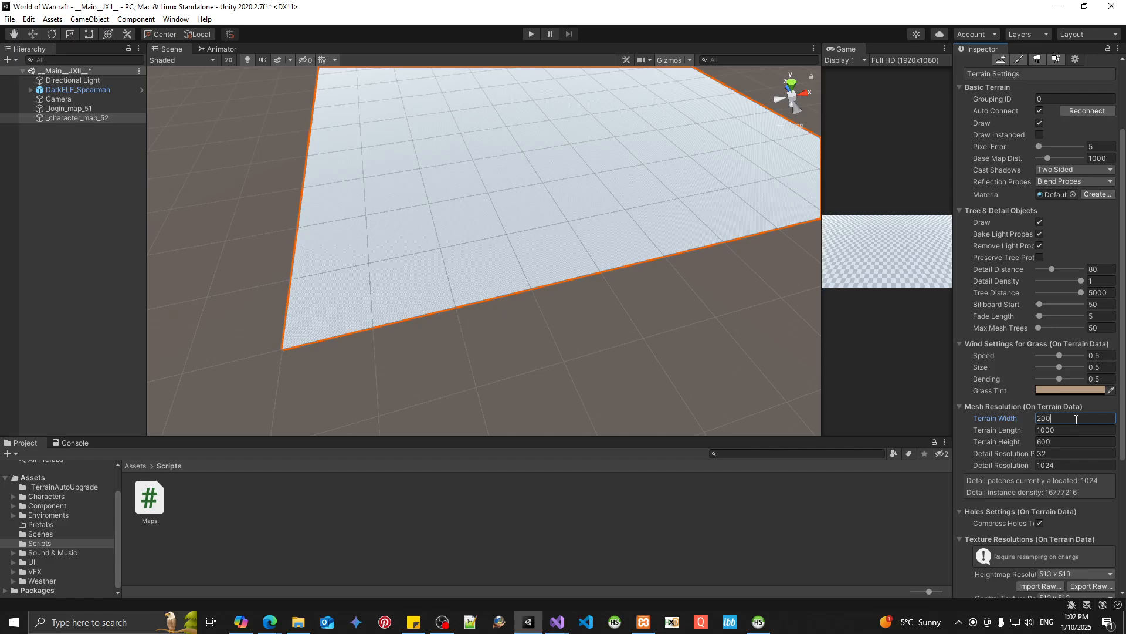
key("Tab")
type("200")
key("Return")
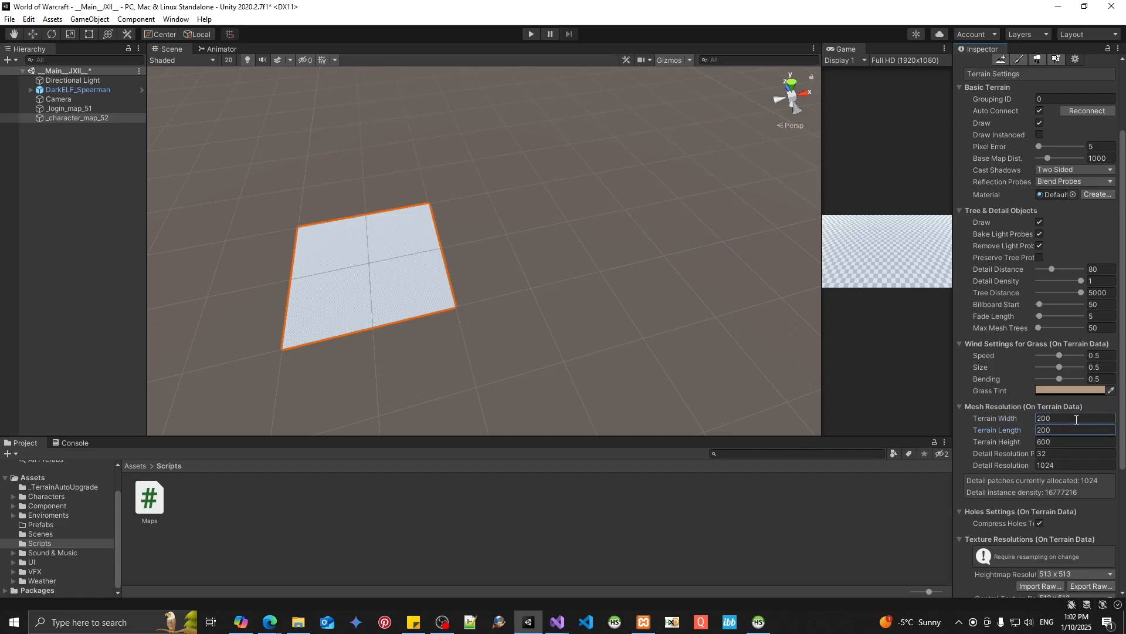
Move the _character_map_52 terrain away from the login map to about X -300, Z 301.
middle_click_drag(206, 309, 393, 286)
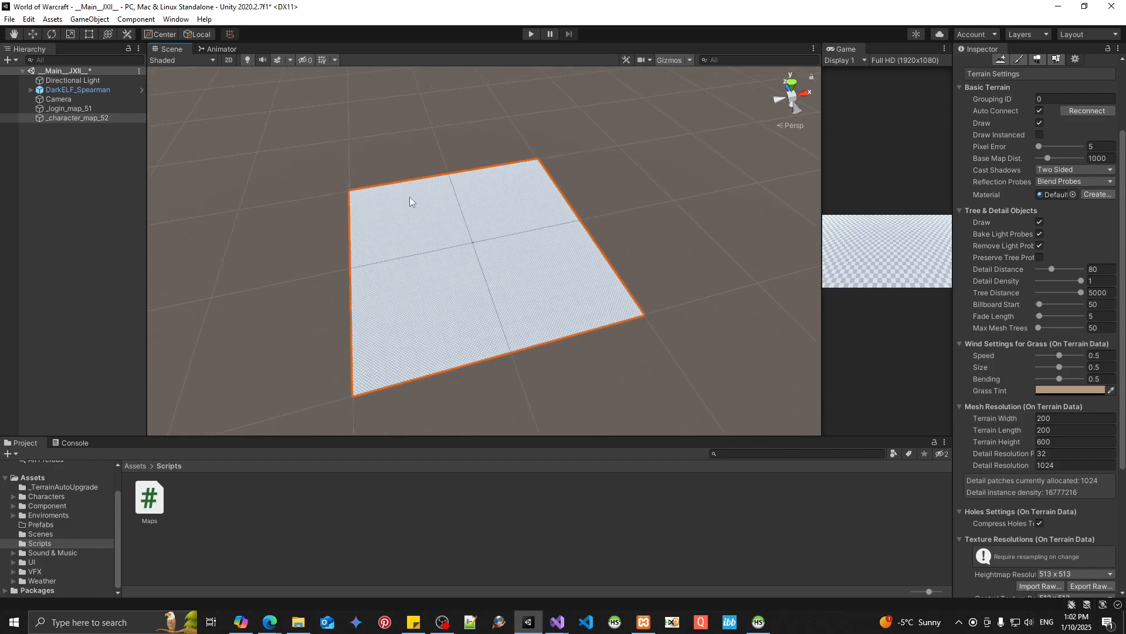
middle_click_drag(410, 193, 435, 184)
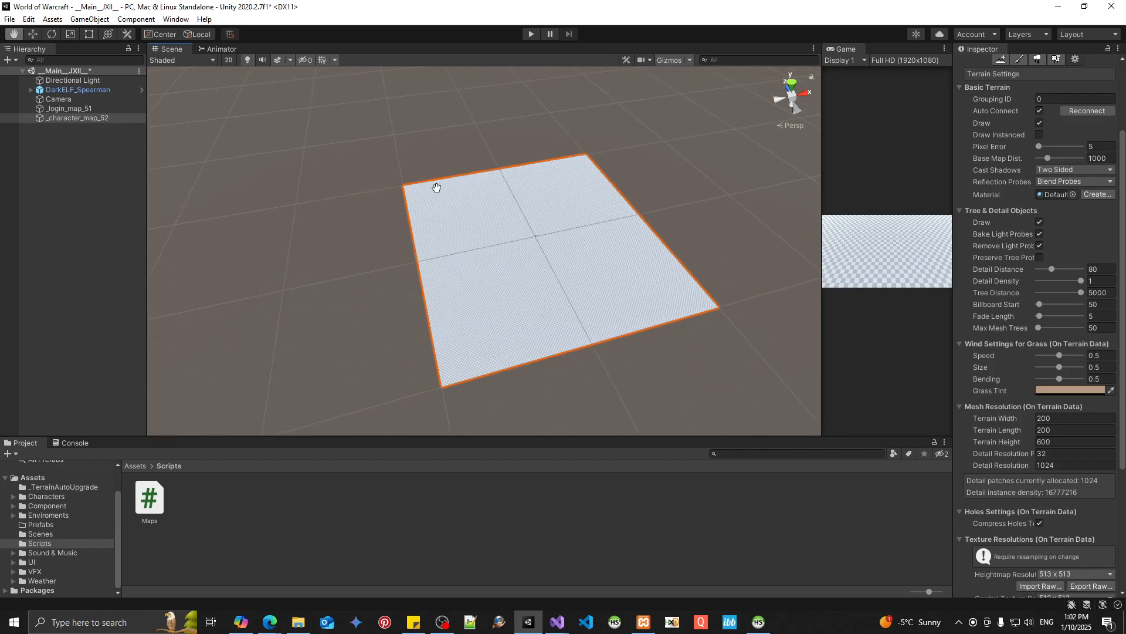
left_click(30, 33)
left_click_drag(533, 241, 223, 123)
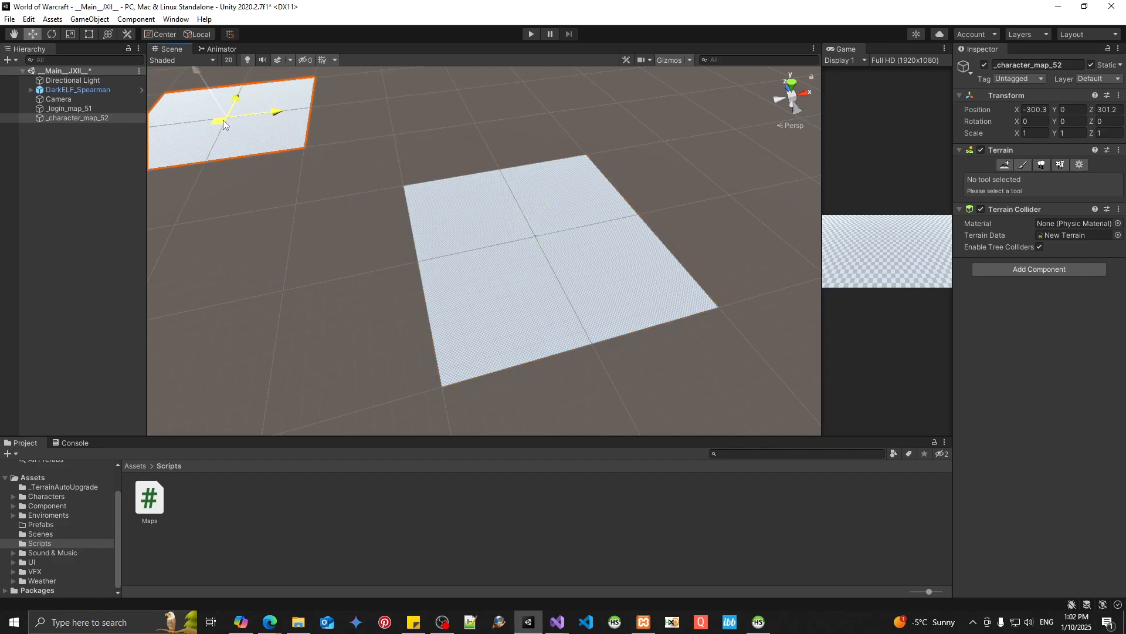
middle_click_drag(244, 176, 378, 206)
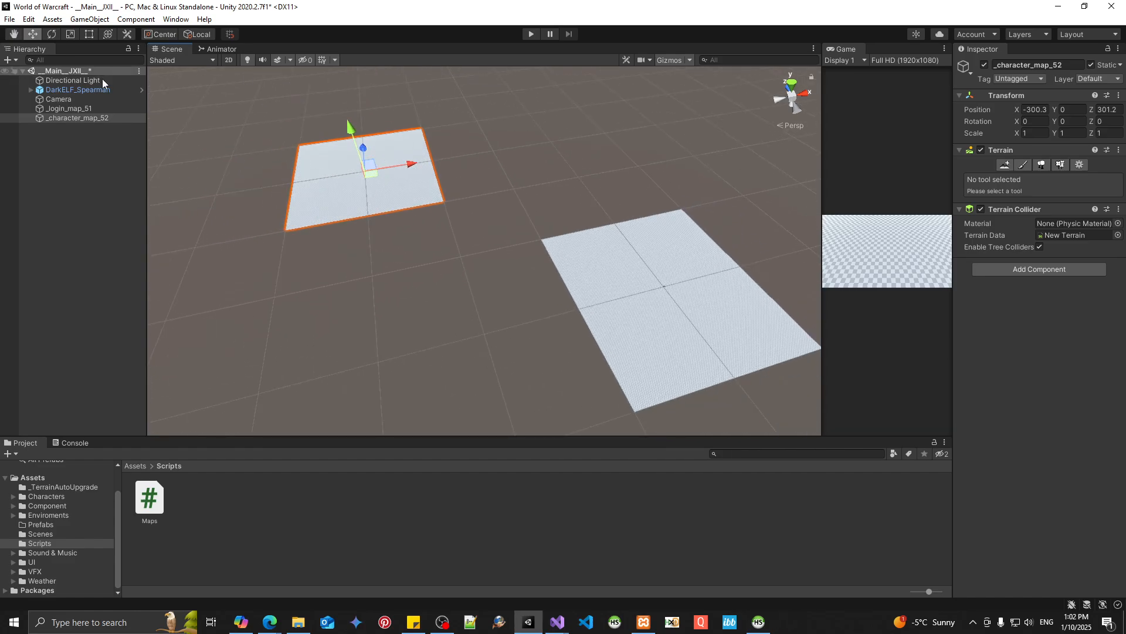
Copy the name of the _character_map_52 object and rename its New Terrain data asset as _character_map_52.
left_click(83, 118)
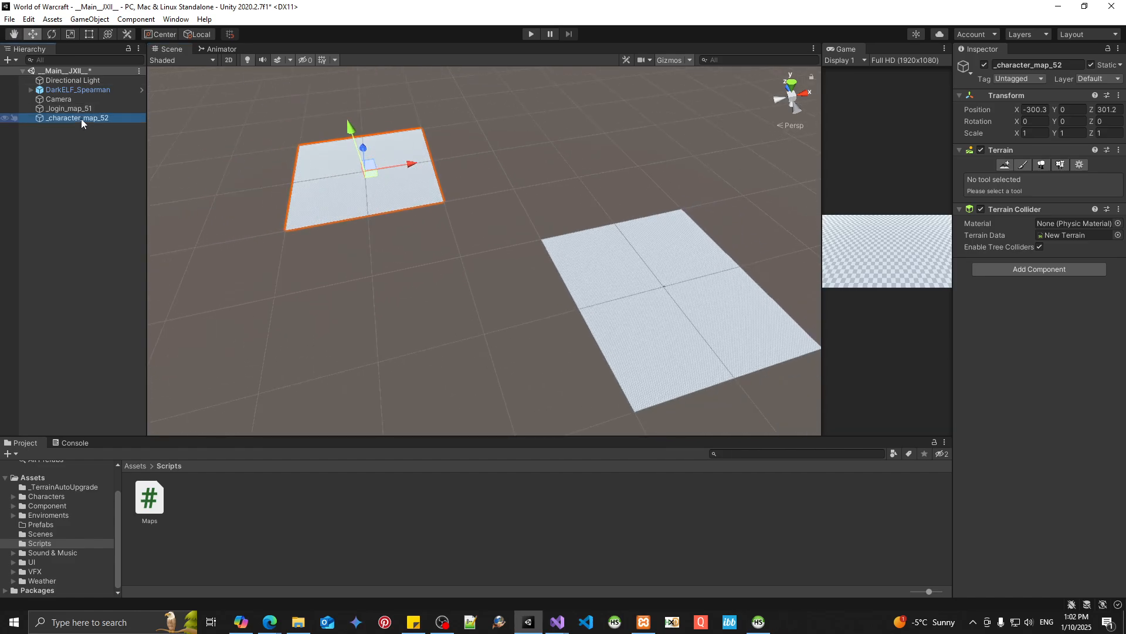
left_click(81, 119)
key("ctrl+c")
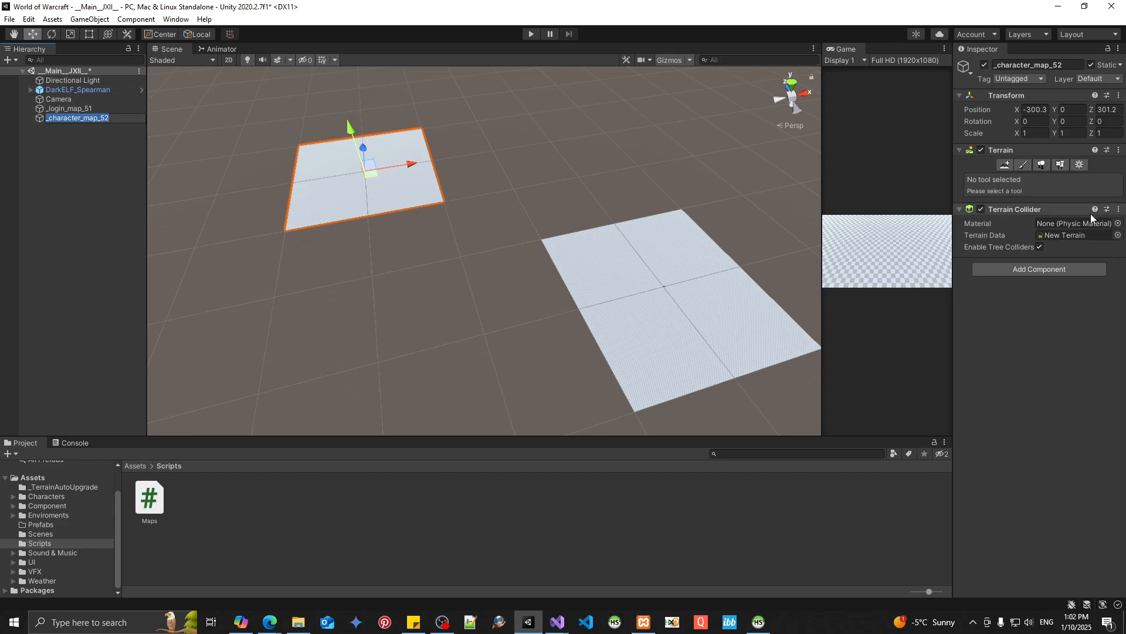
left_click(1057, 235)
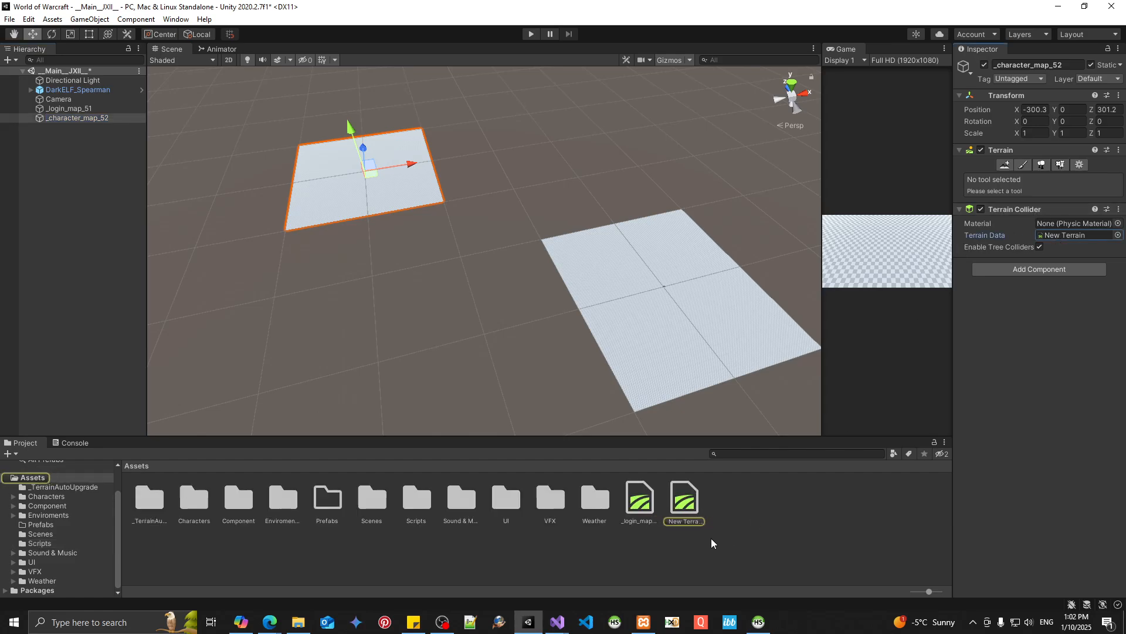
left_click(685, 498)
key("F2")
key("ctrl+v")
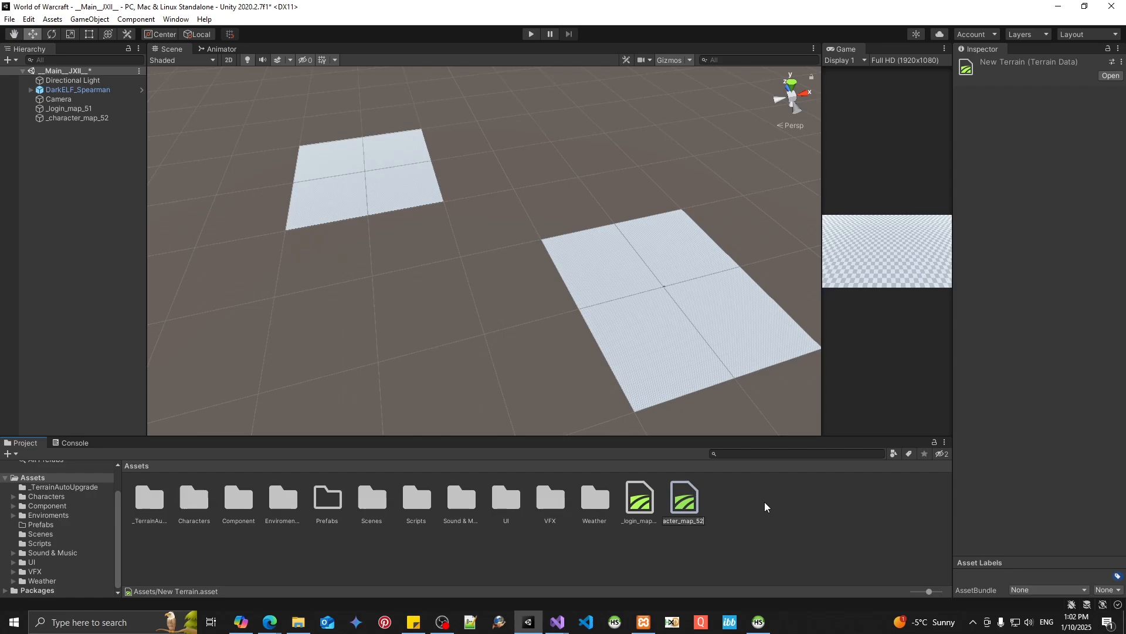
key("Return")
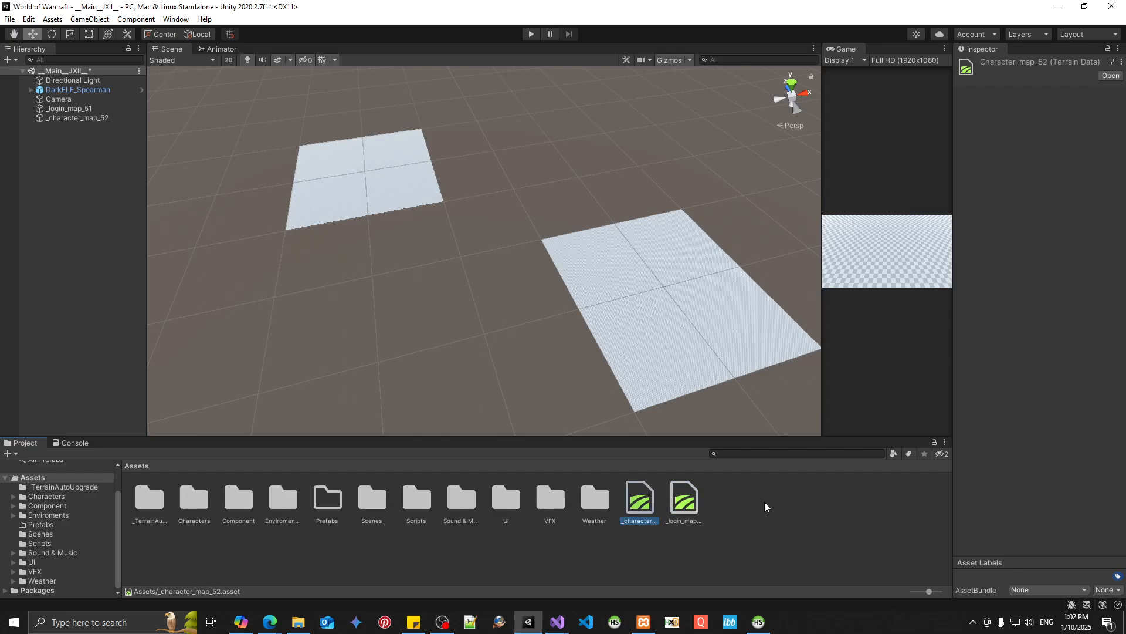
Check which terrain data asset is assigned to the _login_map_51 and _character_map_52 terrains.
left_click(81, 108)
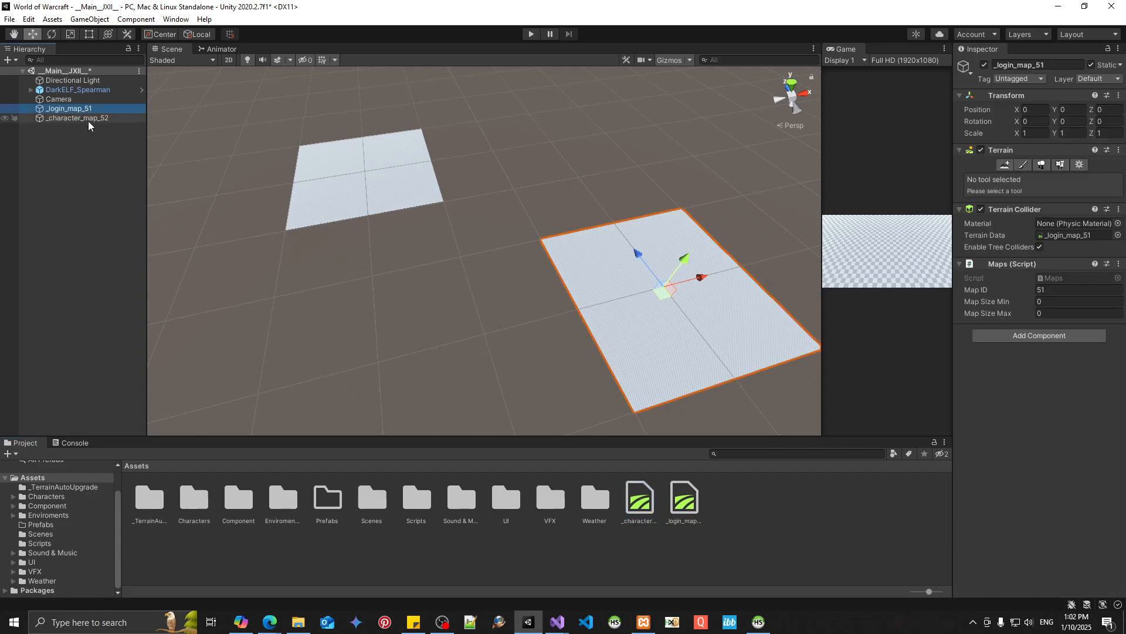
left_click(1064, 237)
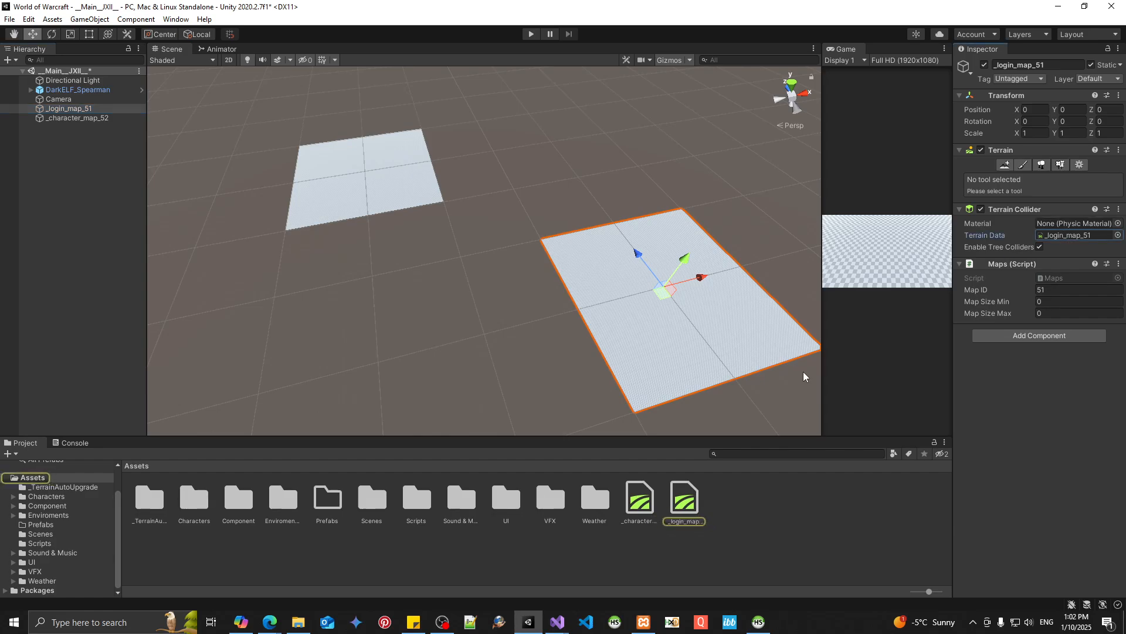
left_click(65, 119)
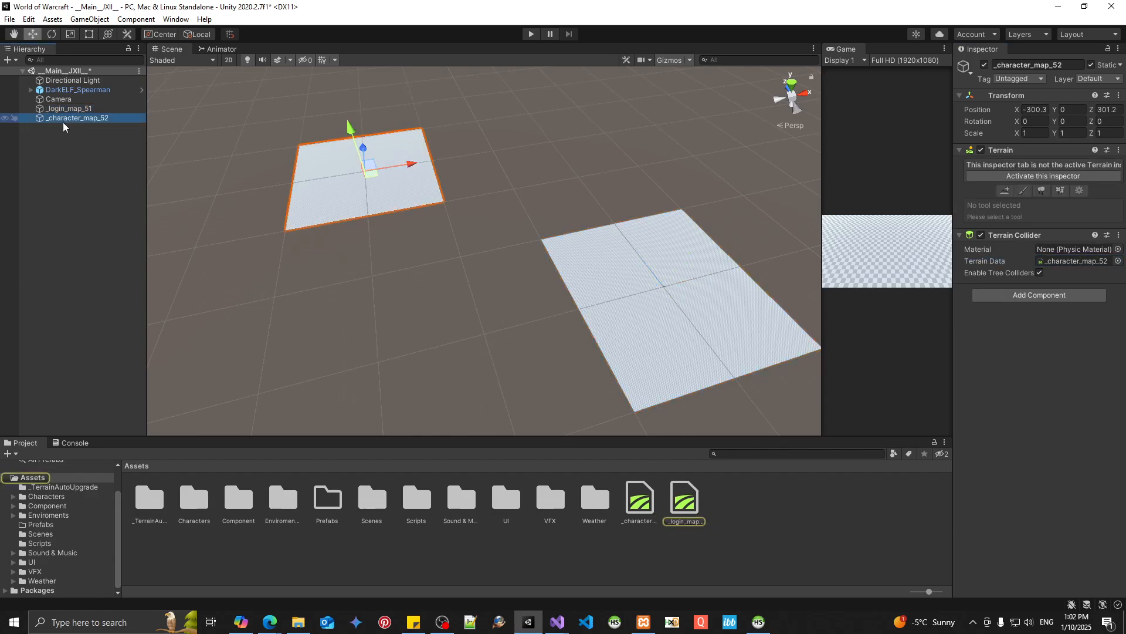
left_click(1083, 260)
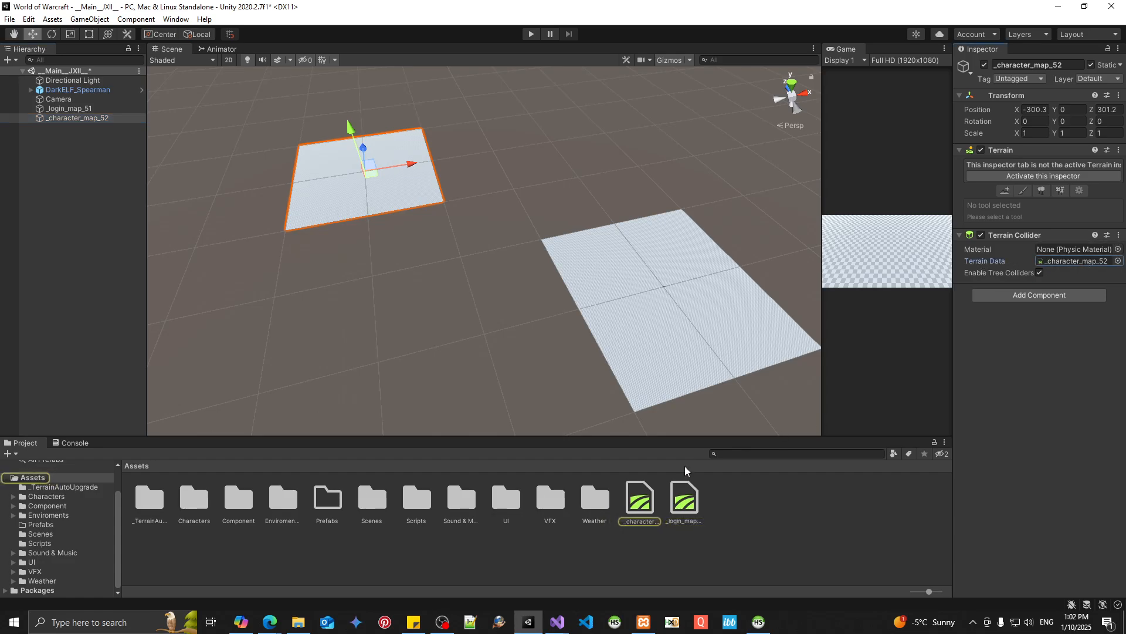
left_click(76, 109)
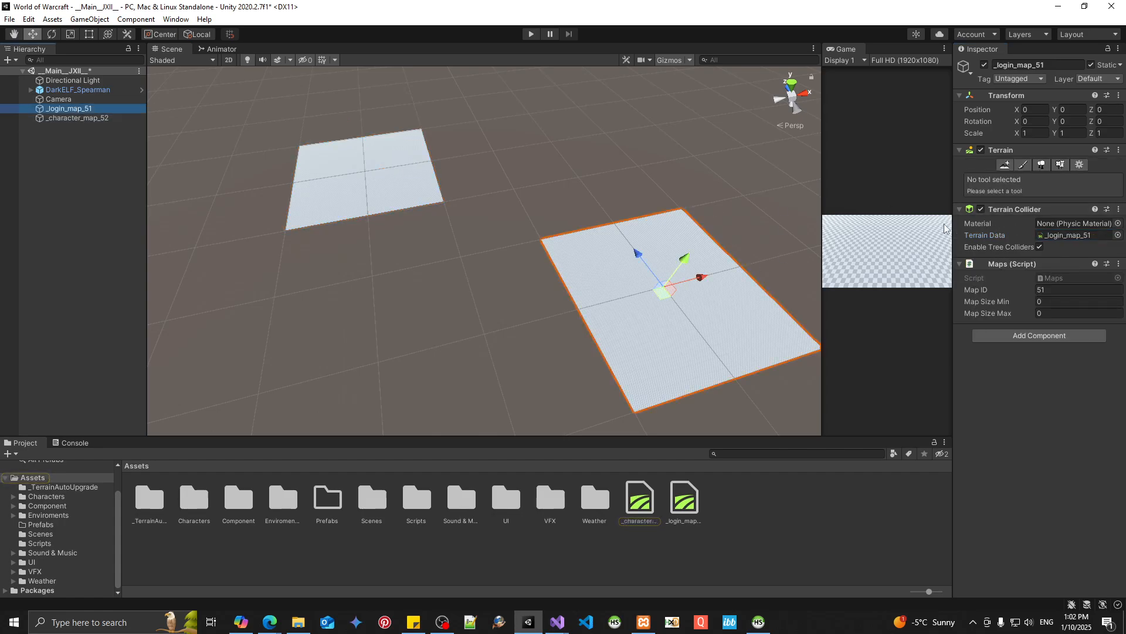
left_click(1072, 231)
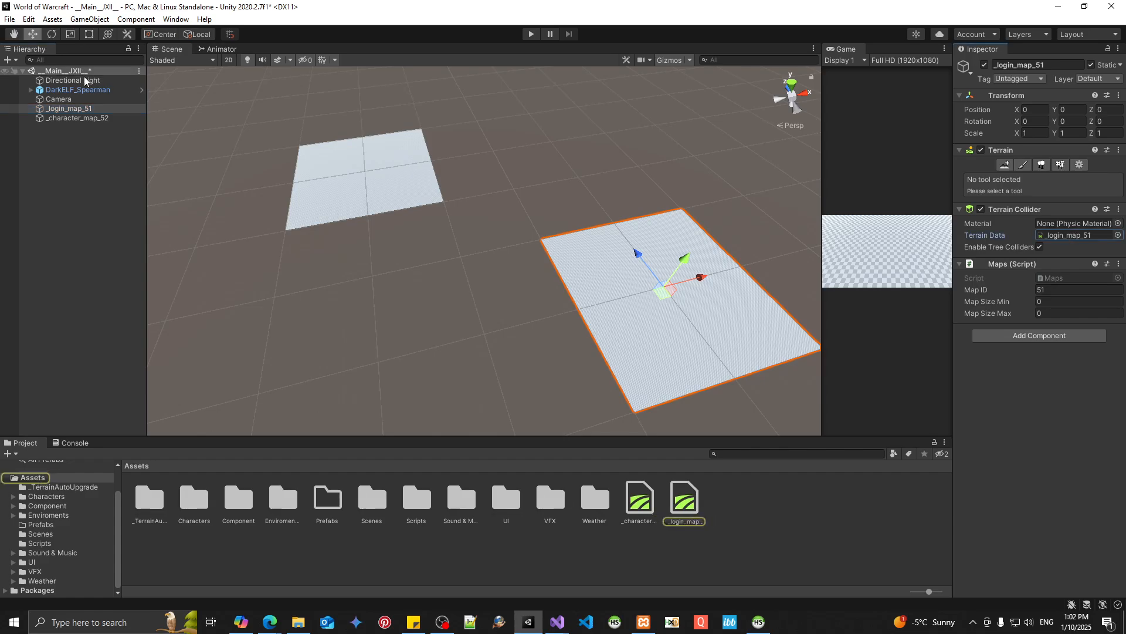
left_click(104, 118)
left_click(1072, 261)
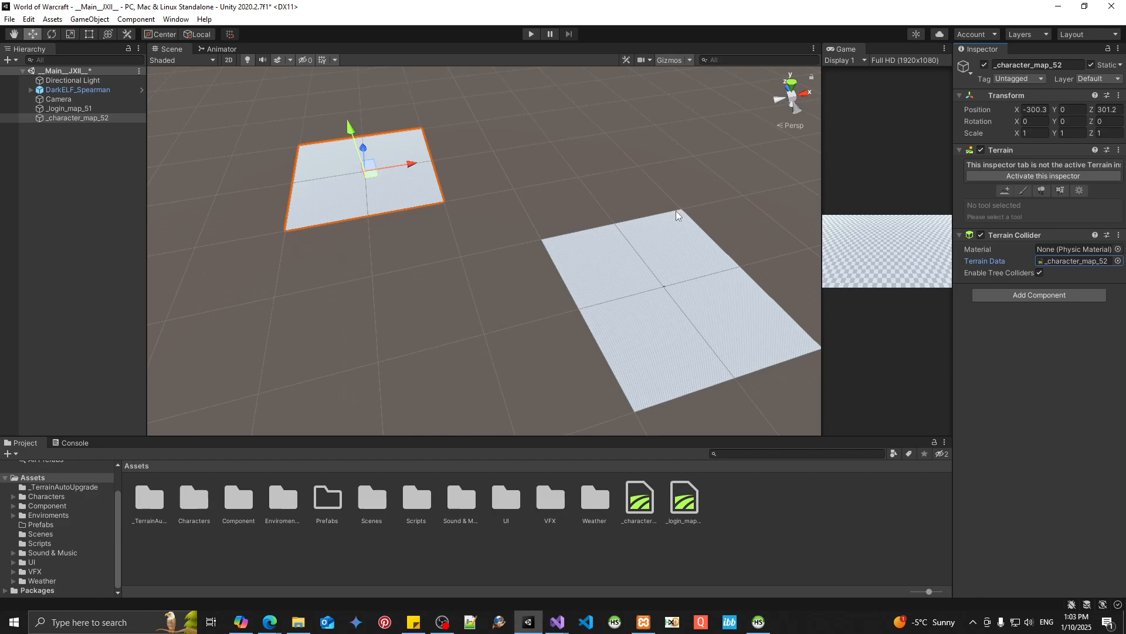
Create a third terrain object in the scene and name it _ingame_map_31.
scroll(676, 211, "down", 1)
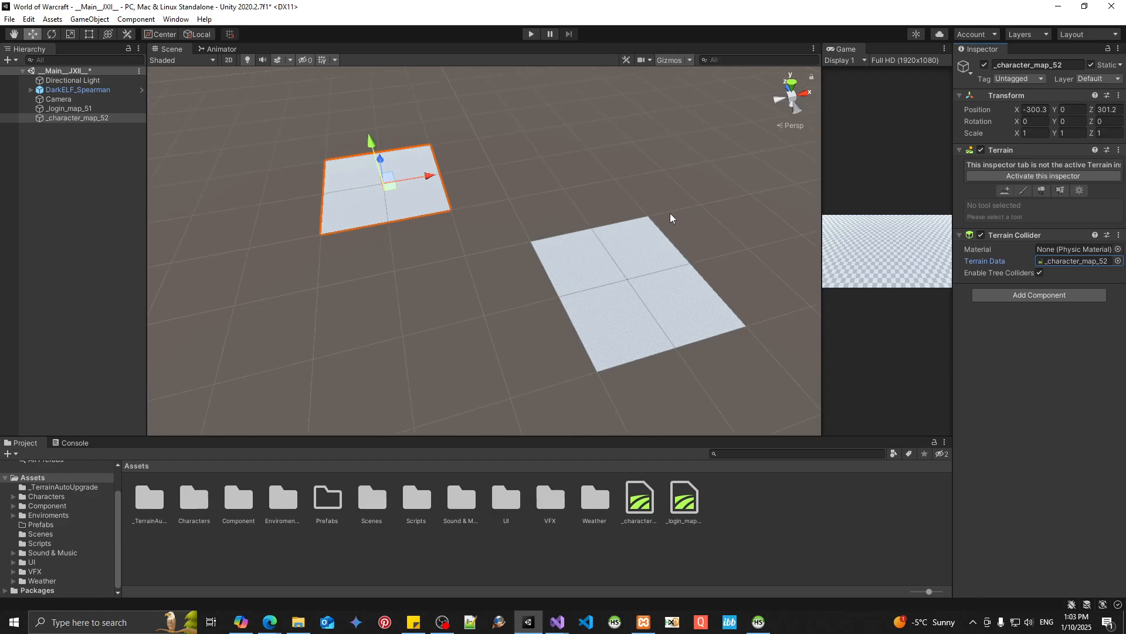
middle_click_drag(670, 213, 587, 232)
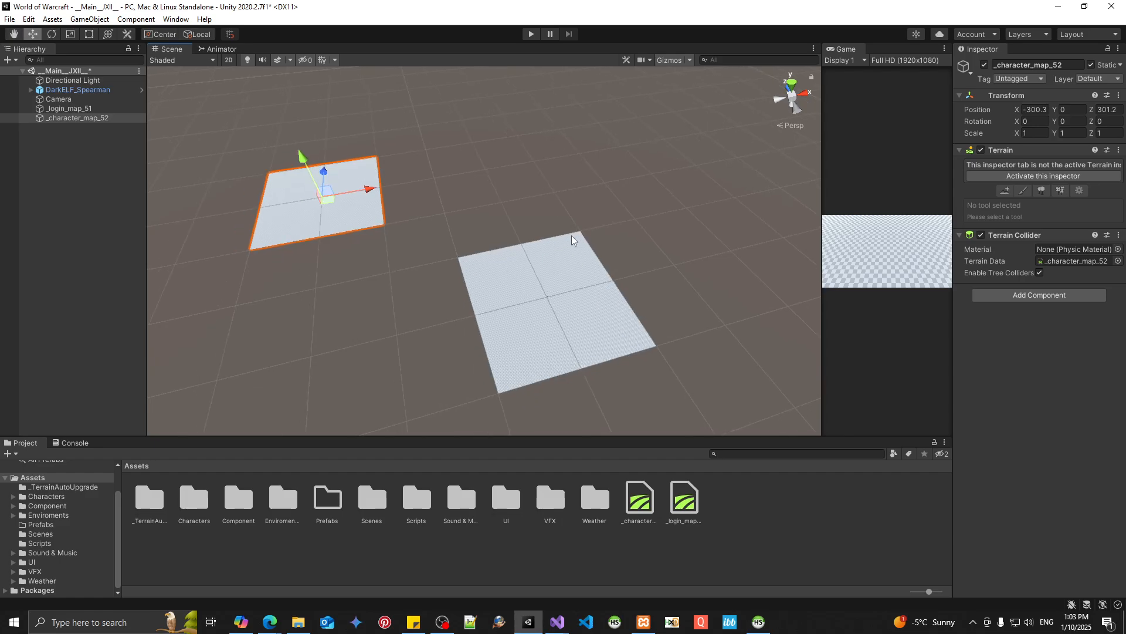
right_click(58, 149)
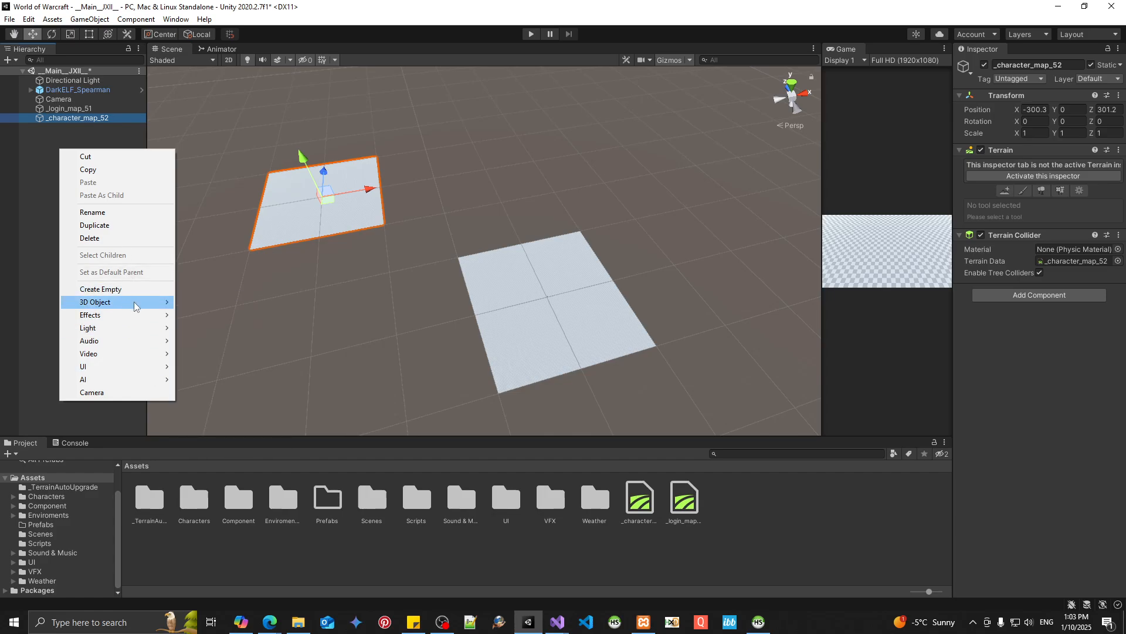
mouse_move(117, 301)
left_click(203, 404)
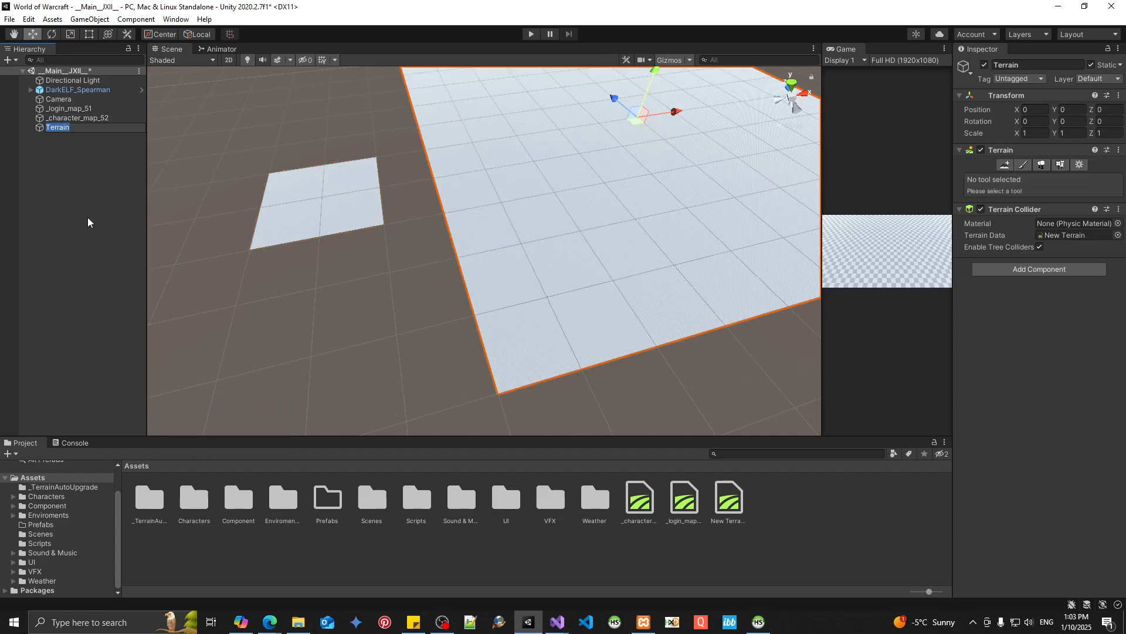
type("_ingame_map_31")
key("Return")
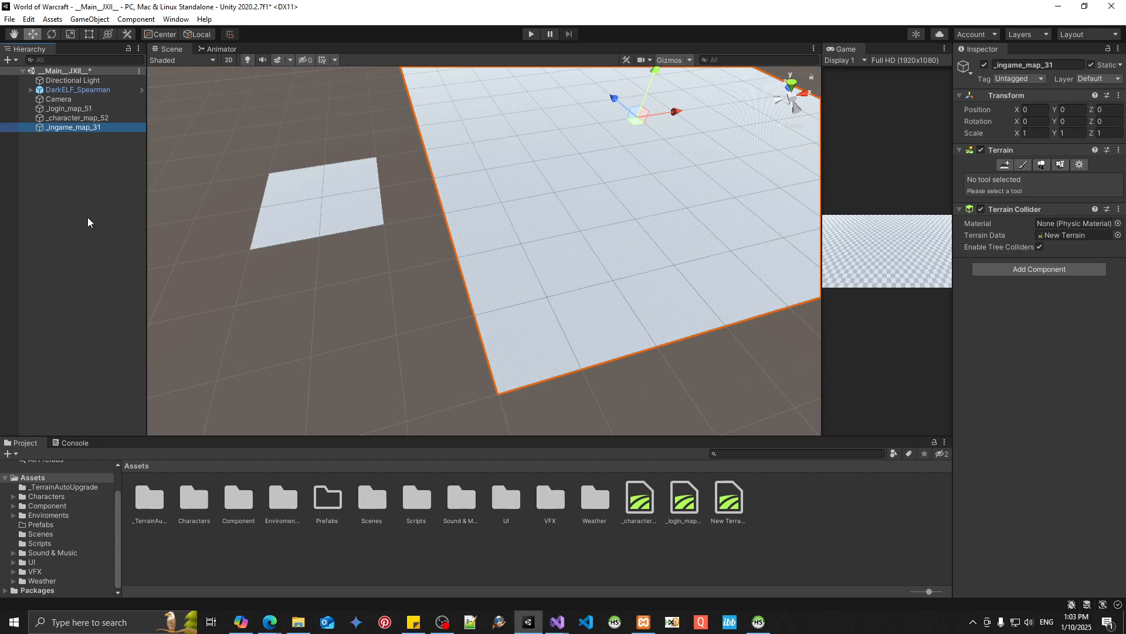
Add the Maps script to the _character_map_52 terrain and set its Map ID to 51.
left_click(70, 118)
left_click(1058, 298)
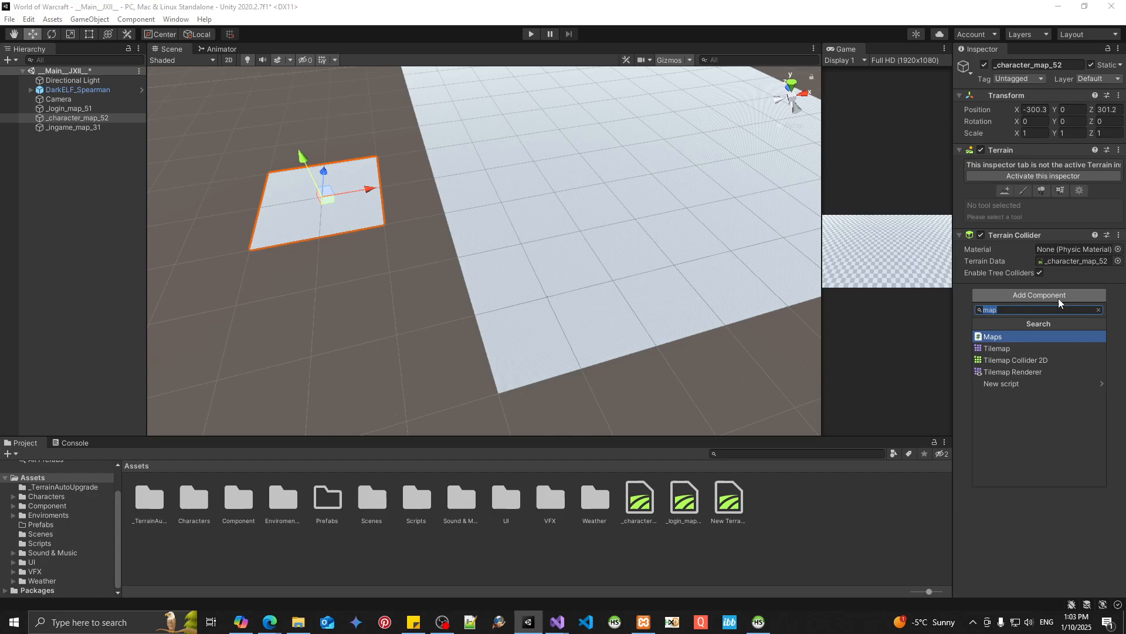
key("Return")
left_click(1059, 290)
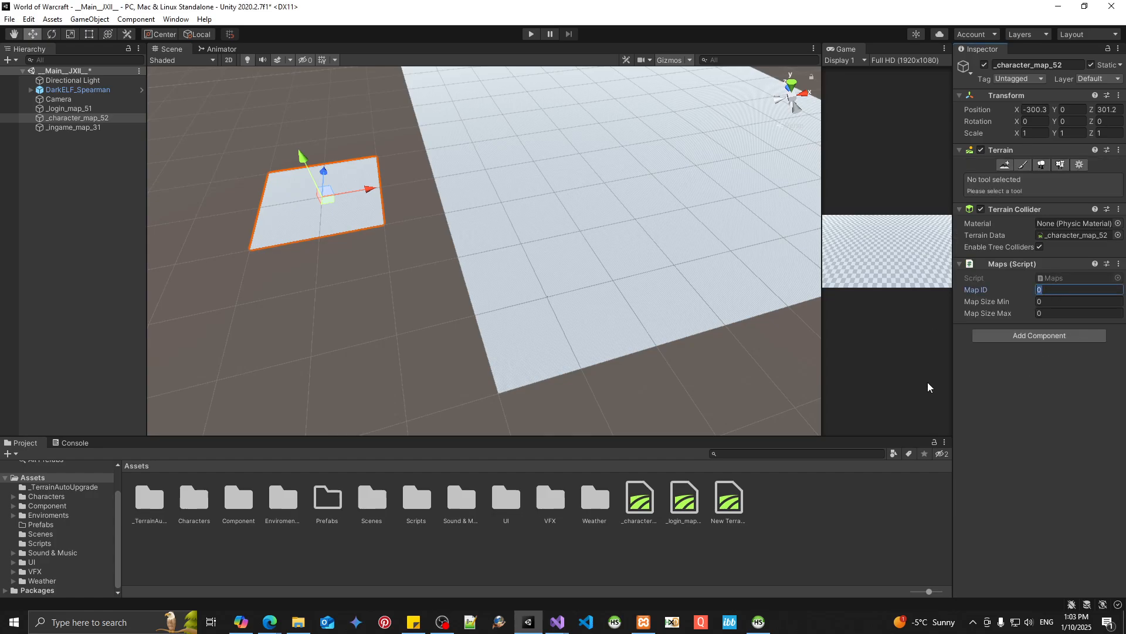
type("51")
left_click(92, 144)
Copy the name of the _ingame_map_31 object and rename its New Terrain data asset as _ingame_map_31.
left_click(93, 129)
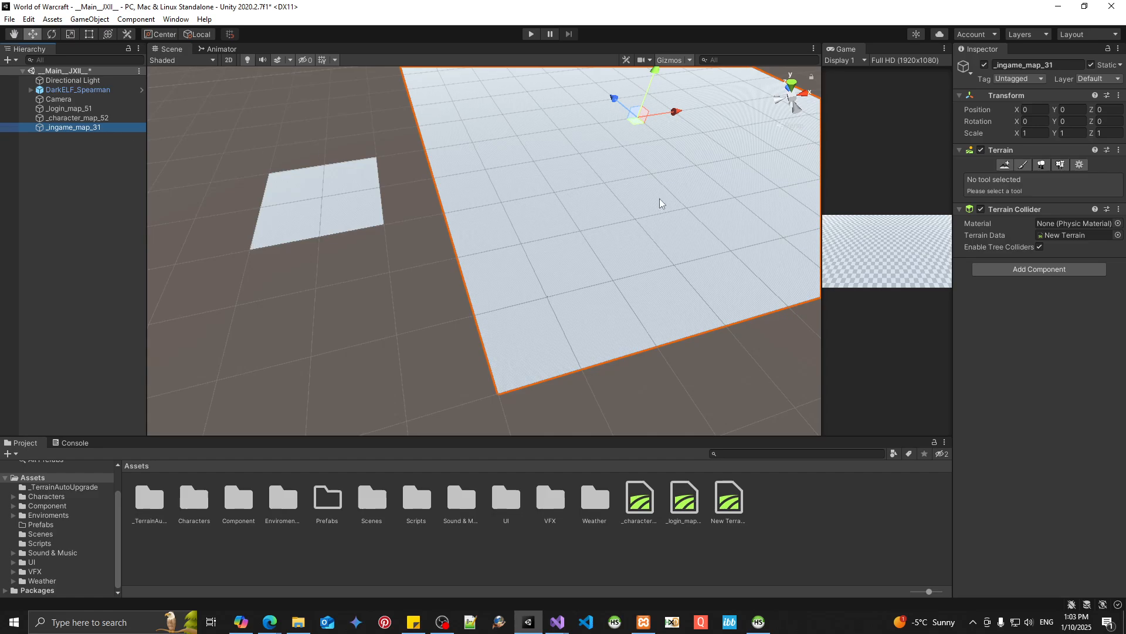
scroll(659, 203, "down", 5)
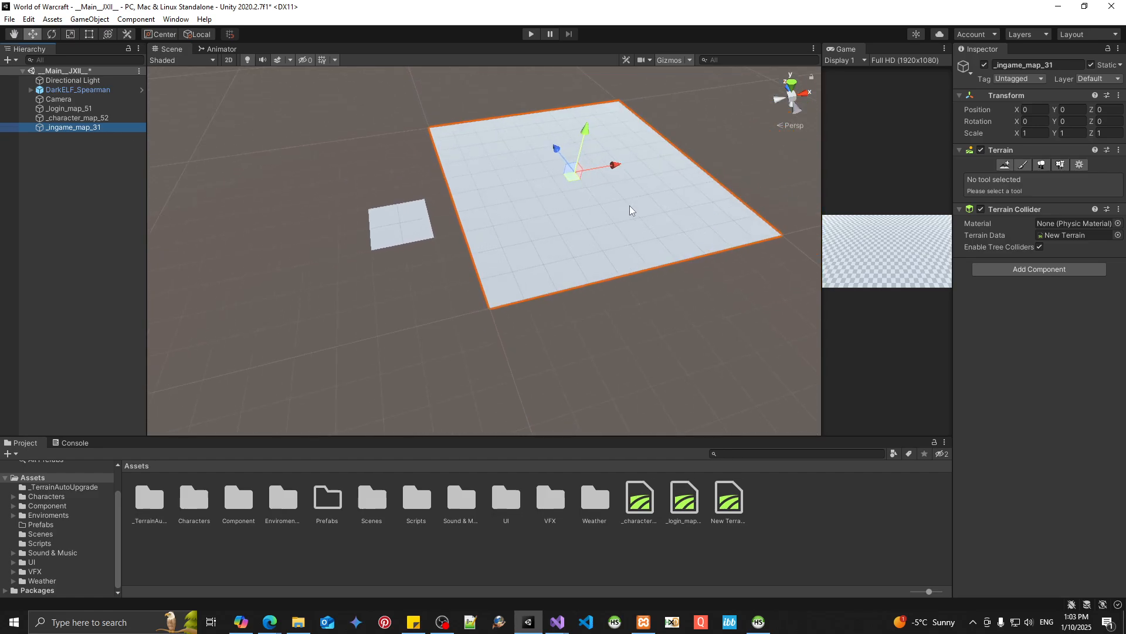
scroll(629, 207, "up", 2)
key("f")
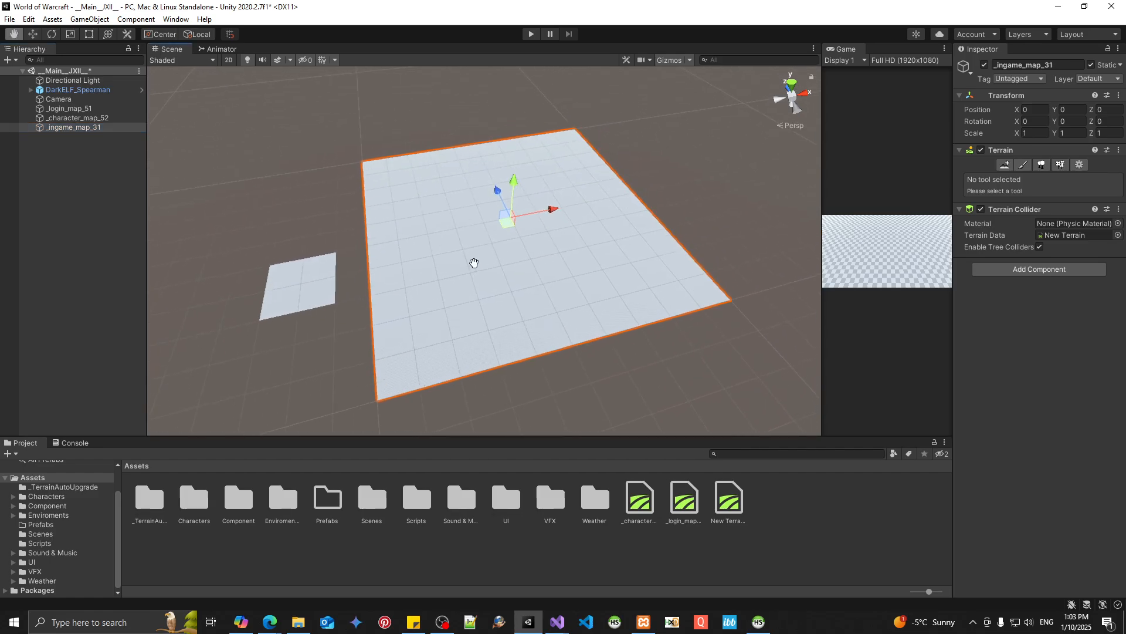
left_click(69, 129)
key("ctrl+c")
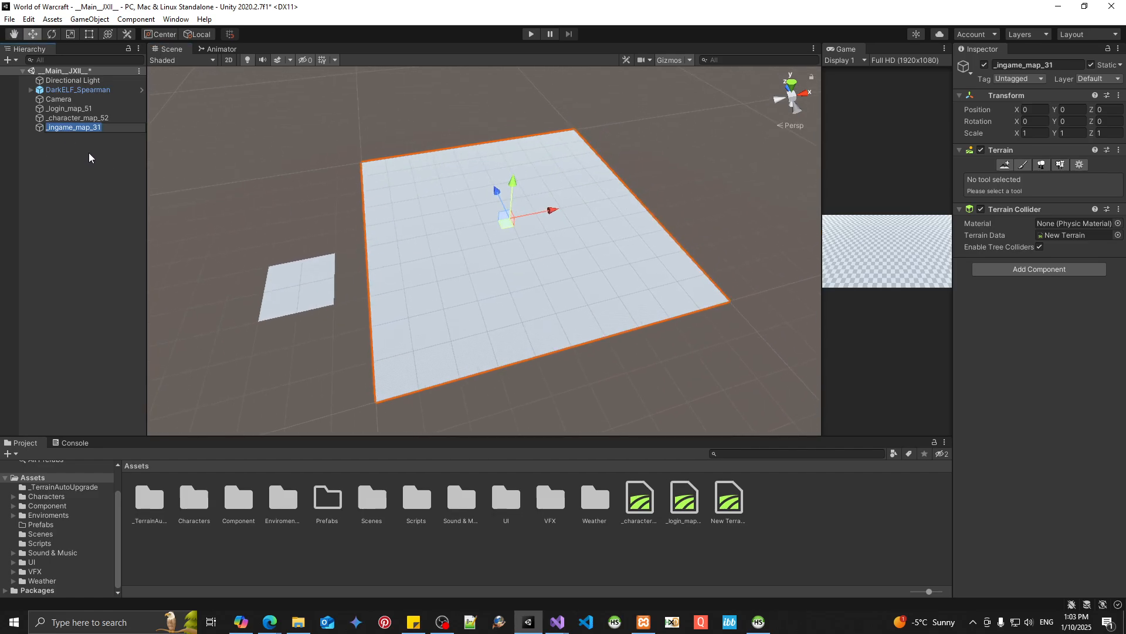
left_click(1059, 234)
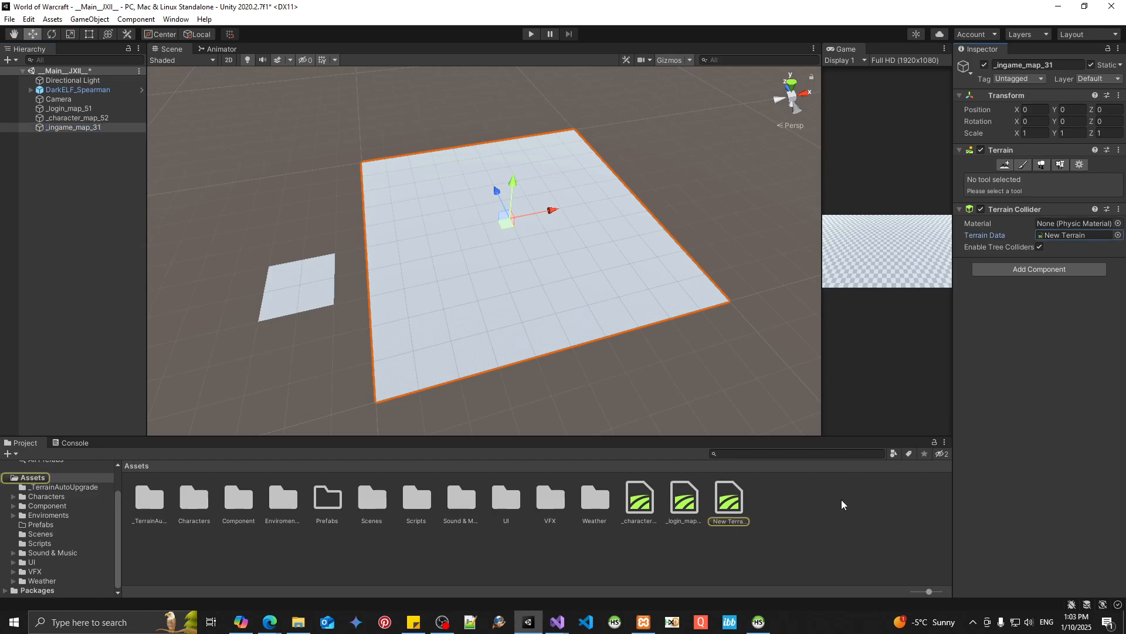
left_click(725, 516)
key("F2")
key("ctrl+v")
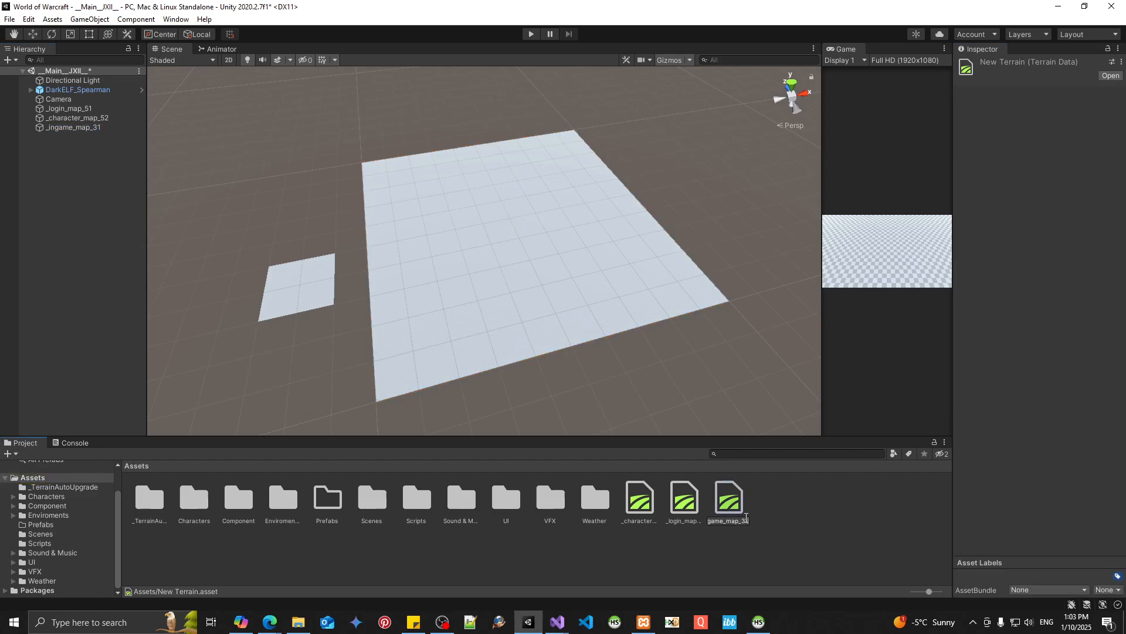
key("Return")
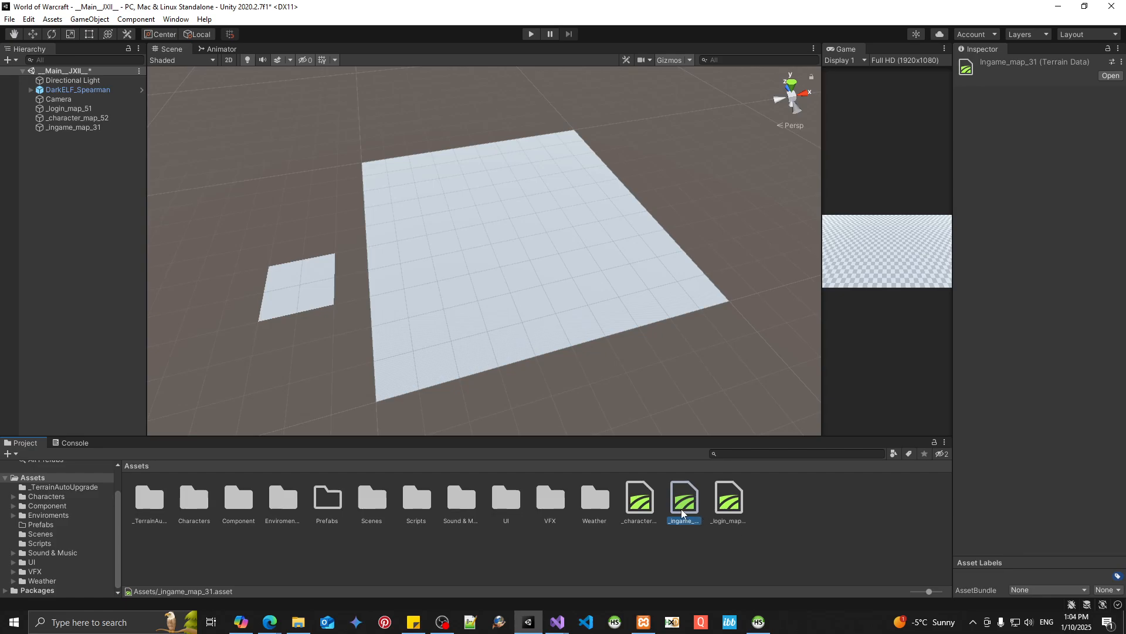
Check which terrain data asset is assigned to the _ingame_map_31 terrain.
left_click(76, 128)
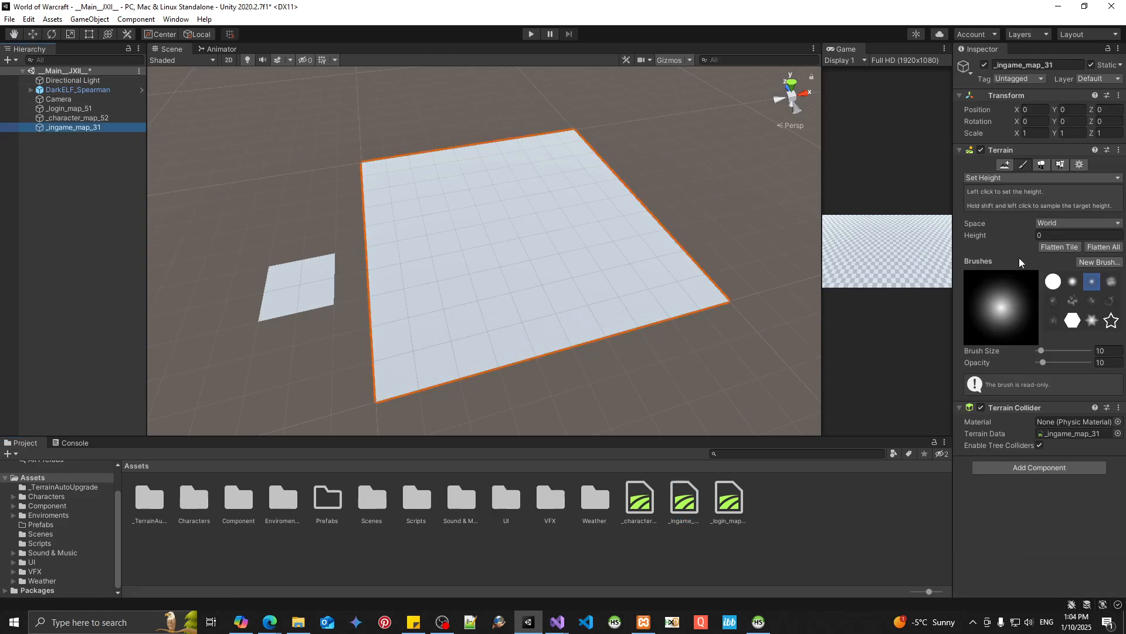
left_click(1005, 166)
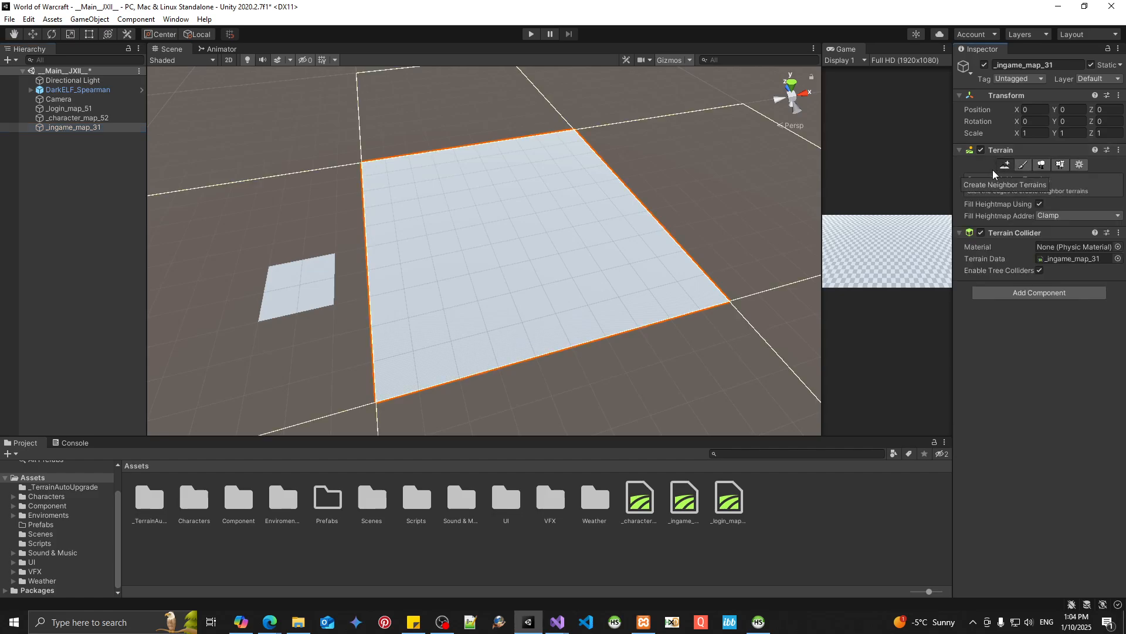
left_click(1069, 260)
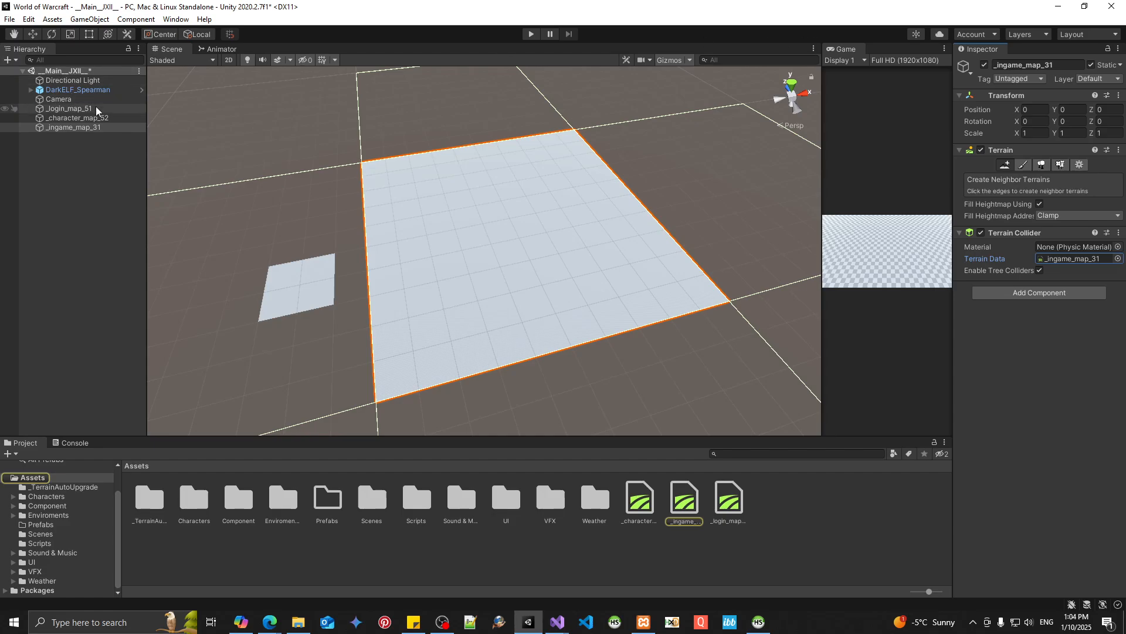
Move the _ingame_map_31 terrain away from the two smaller maps to about X 3, Z 1005.
left_click(33, 34)
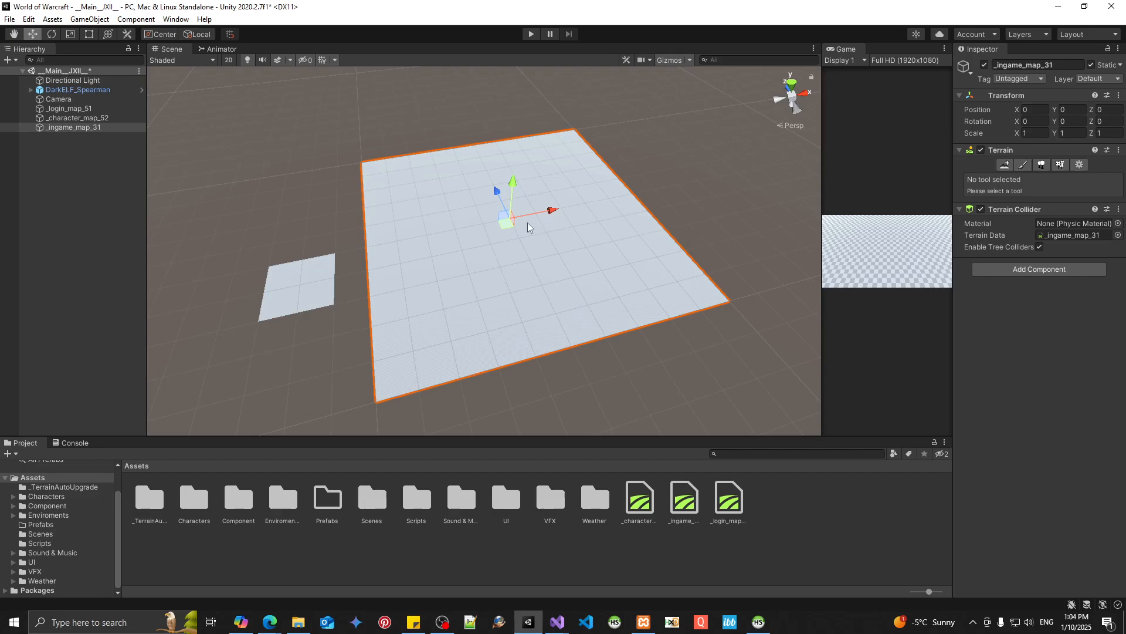
middle_click_drag(572, 221, 598, 271)
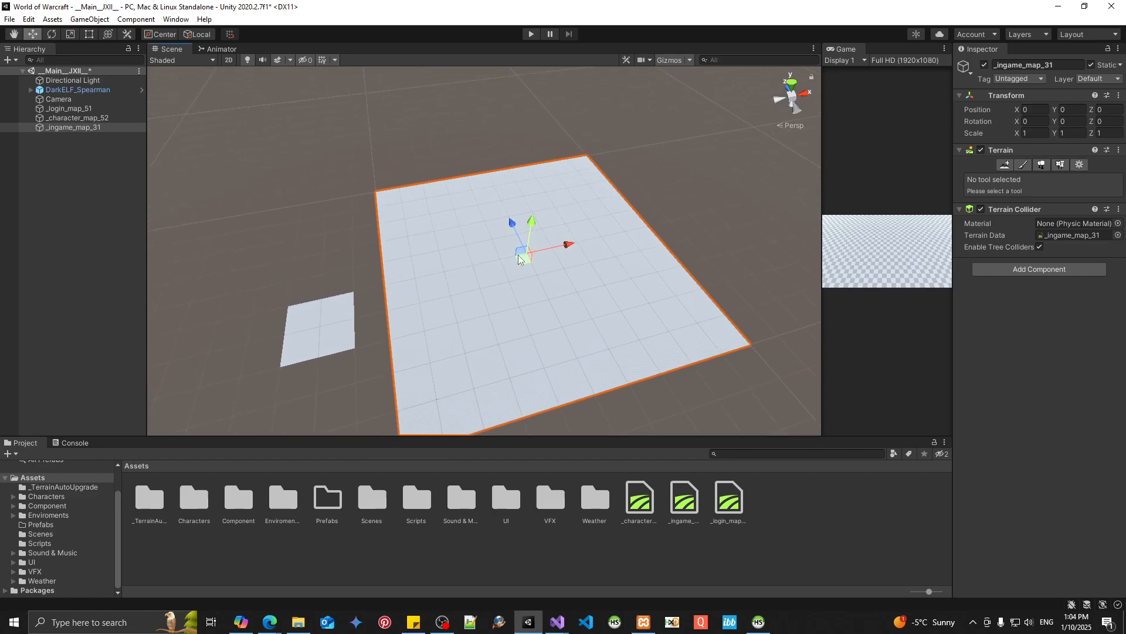
left_click_drag(523, 264, 459, 128)
middle_click_drag(455, 337, 448, 227)
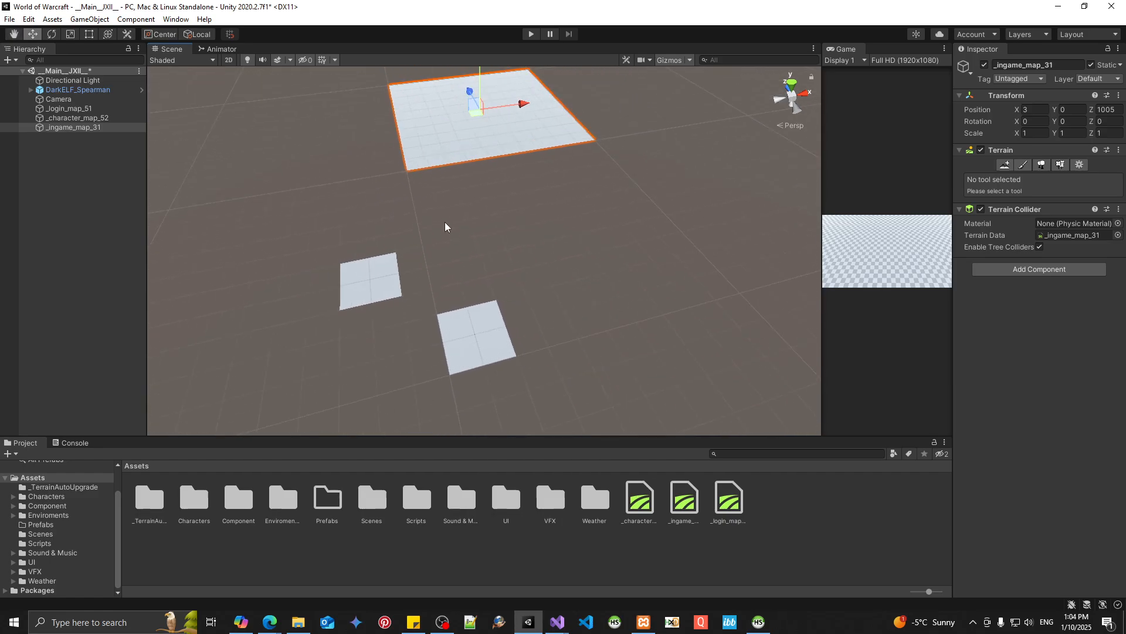
Review the components and Map IDs of the _login_map_51, _character_map_52 and _ingame_map_31 terrains.
left_click(73, 110)
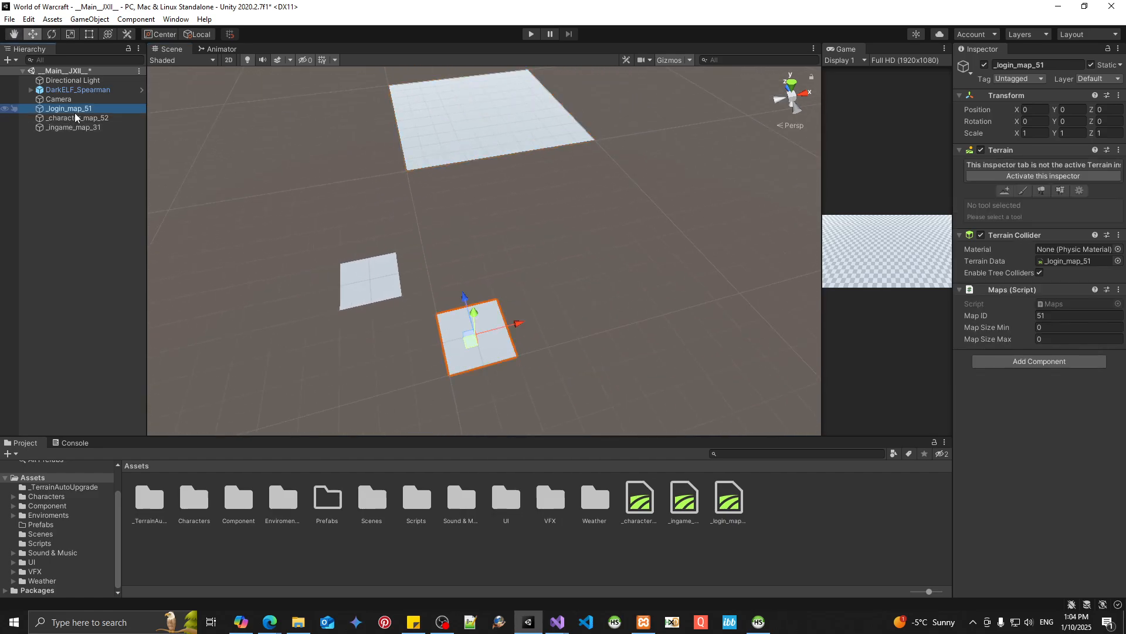
left_click(80, 122)
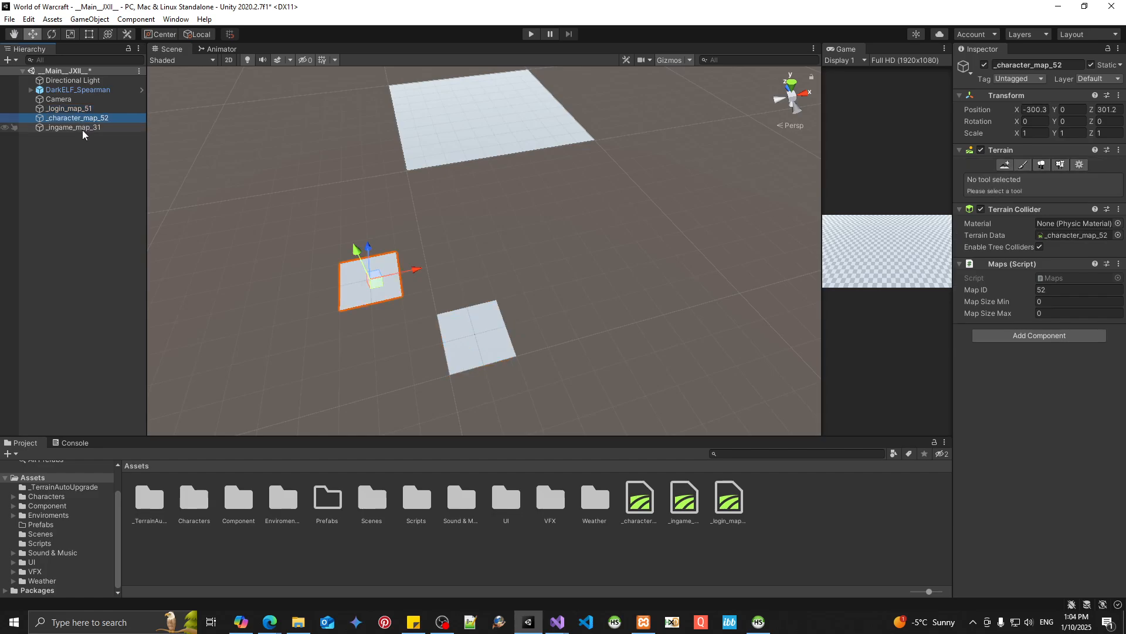
left_click(61, 129)
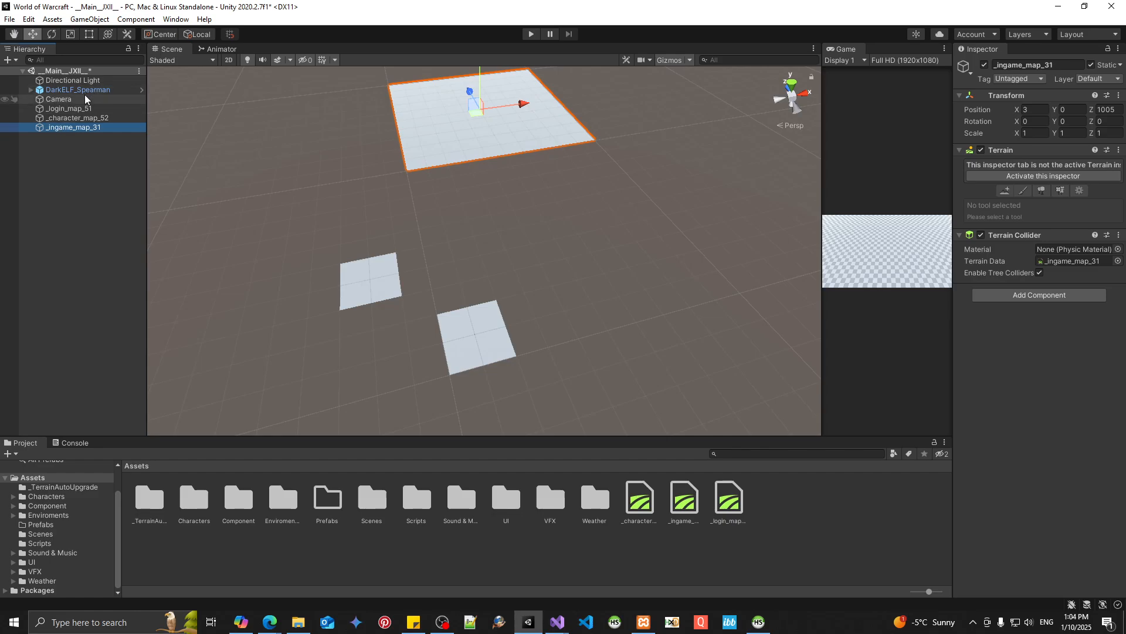
Deactivate the existing Camera object in the scene.
left_click(67, 100)
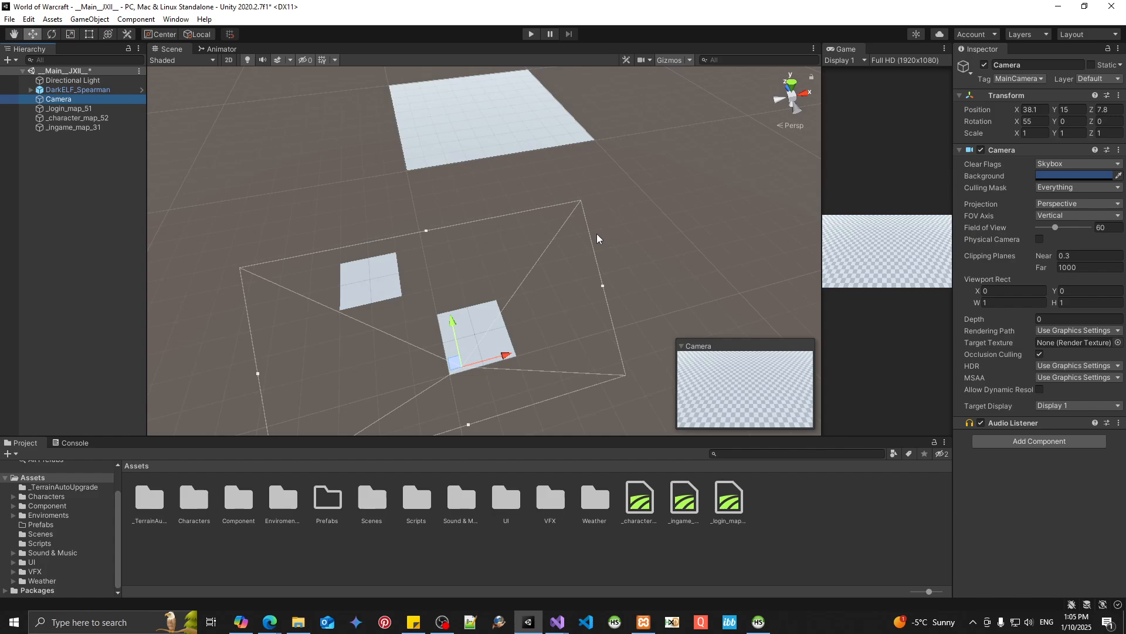
left_click(71, 128)
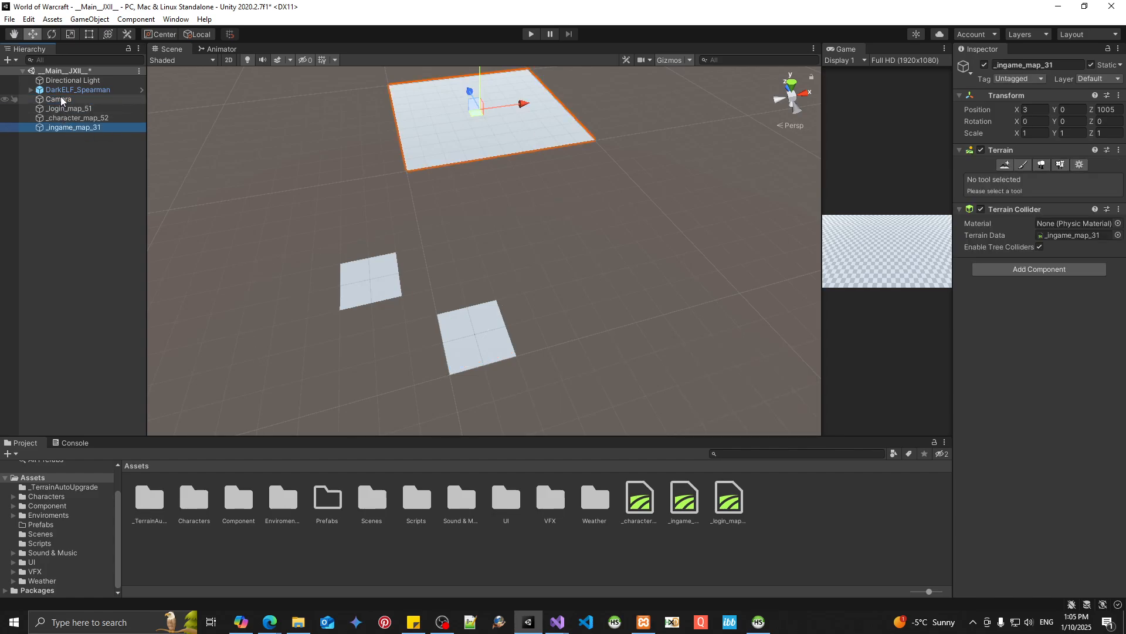
left_click(61, 100)
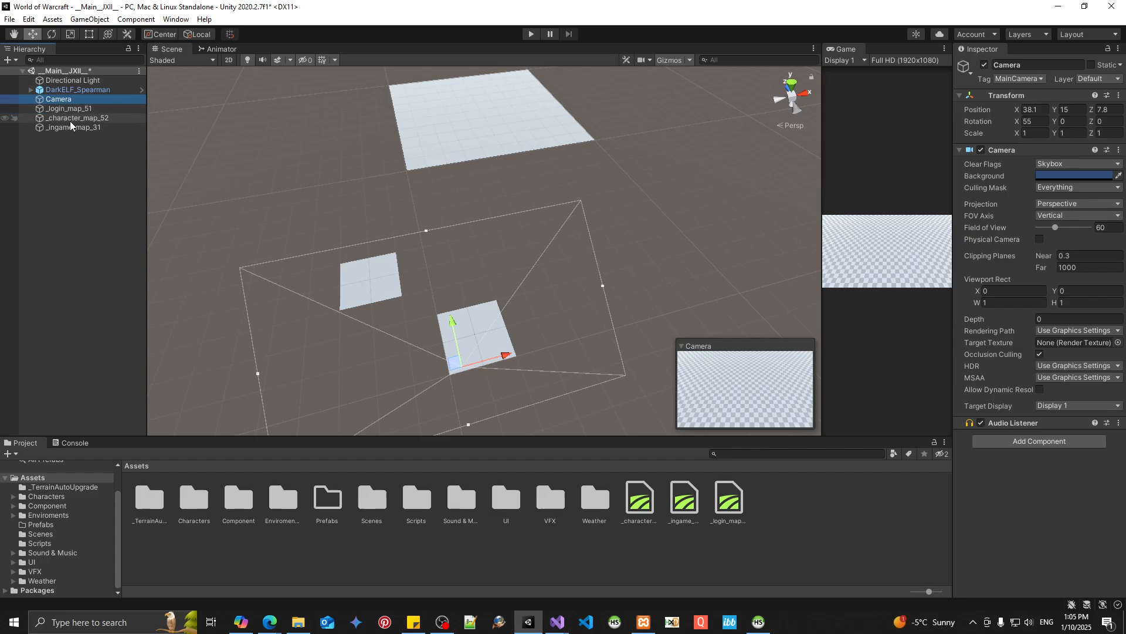
left_click(68, 126)
left_click(62, 98)
left_click(983, 65)
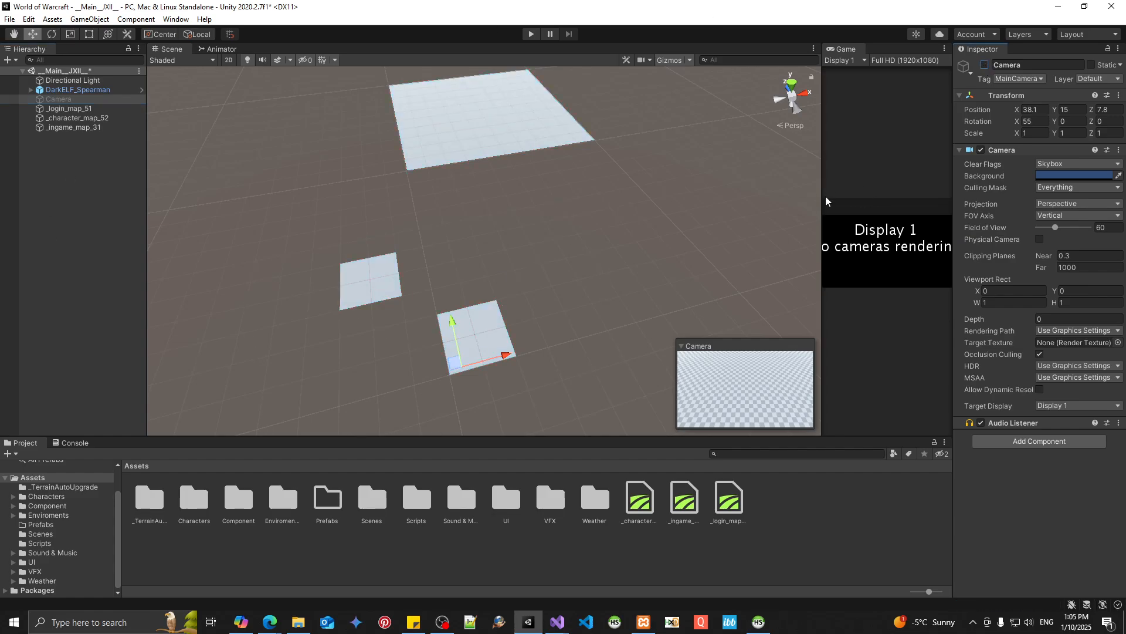
mouse_move(824, 196)
left_mouse_down()
mouse_move(400, 196)
mouse_move(834, 196)
left_mouse_up()
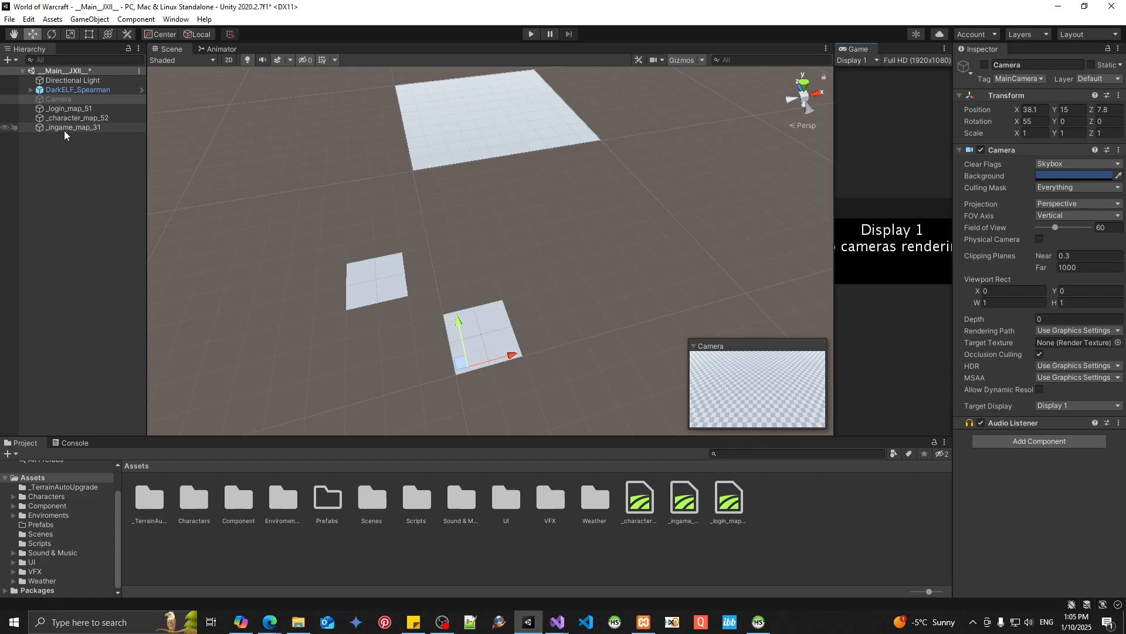
Create a camera as a child of the _login_map_51 terrain and name it _login_cam.
left_click(63, 110)
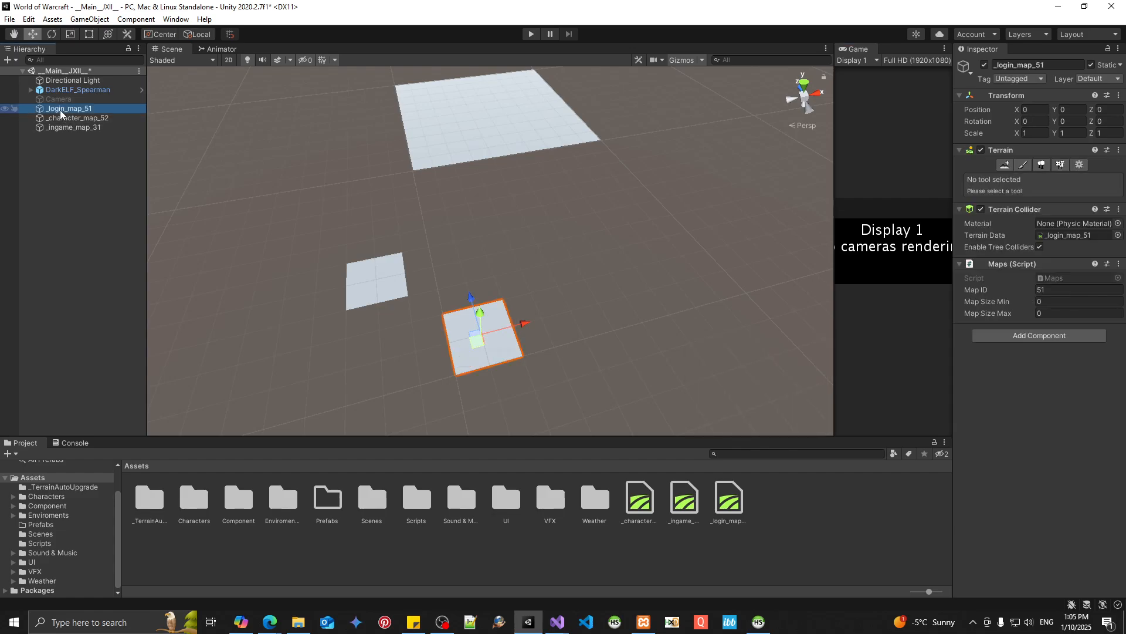
right_click(62, 108)
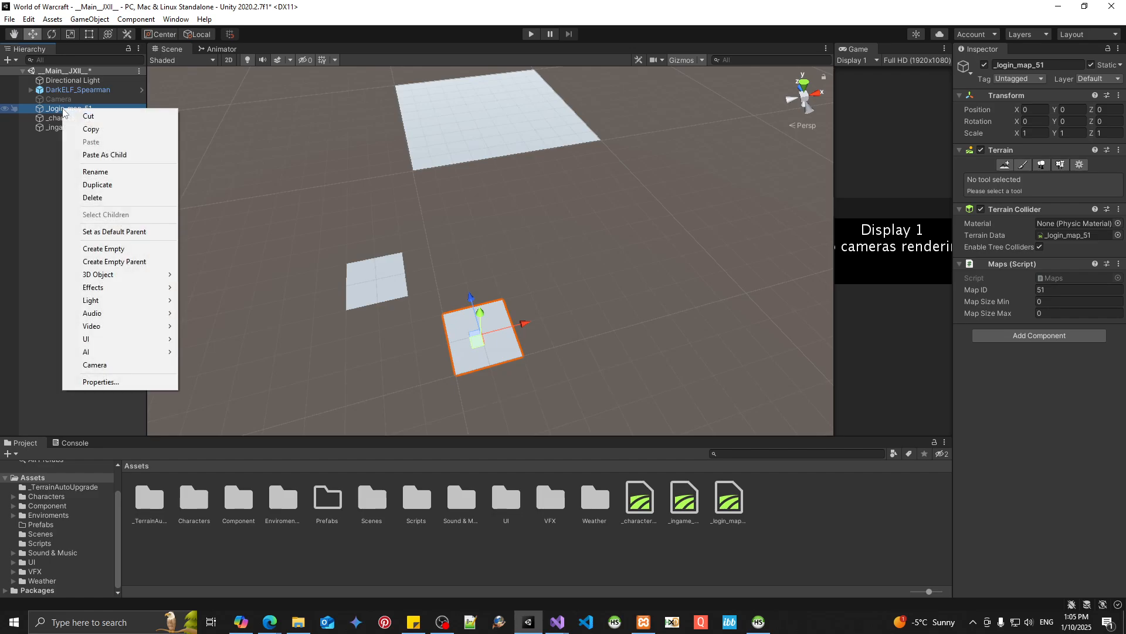
left_click(114, 365)
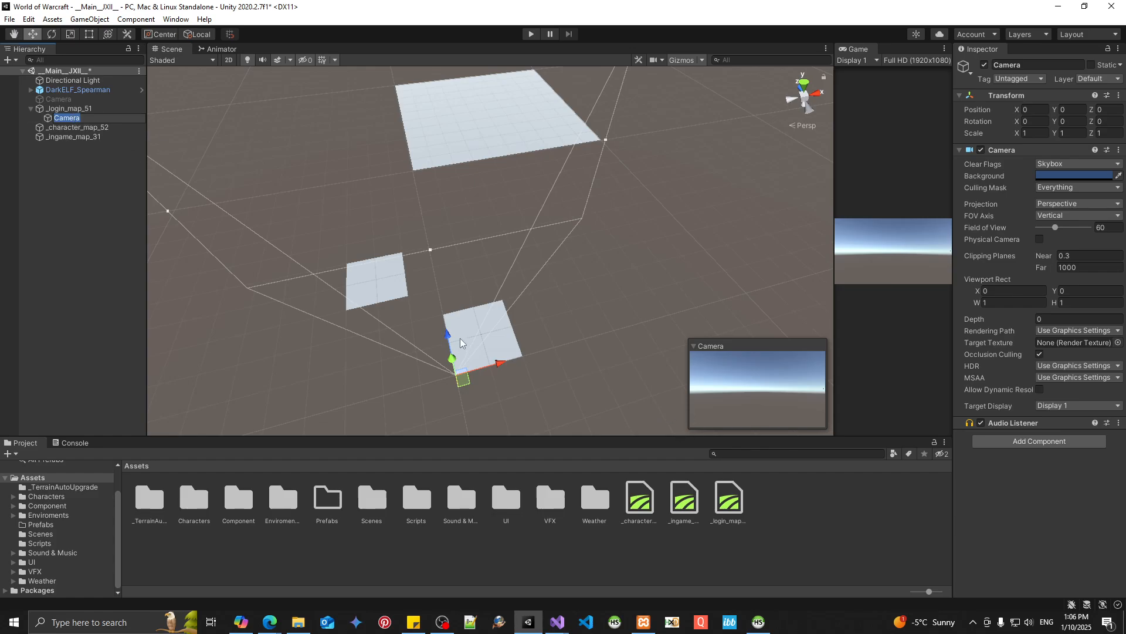
type("_login_cam")
key("Return")
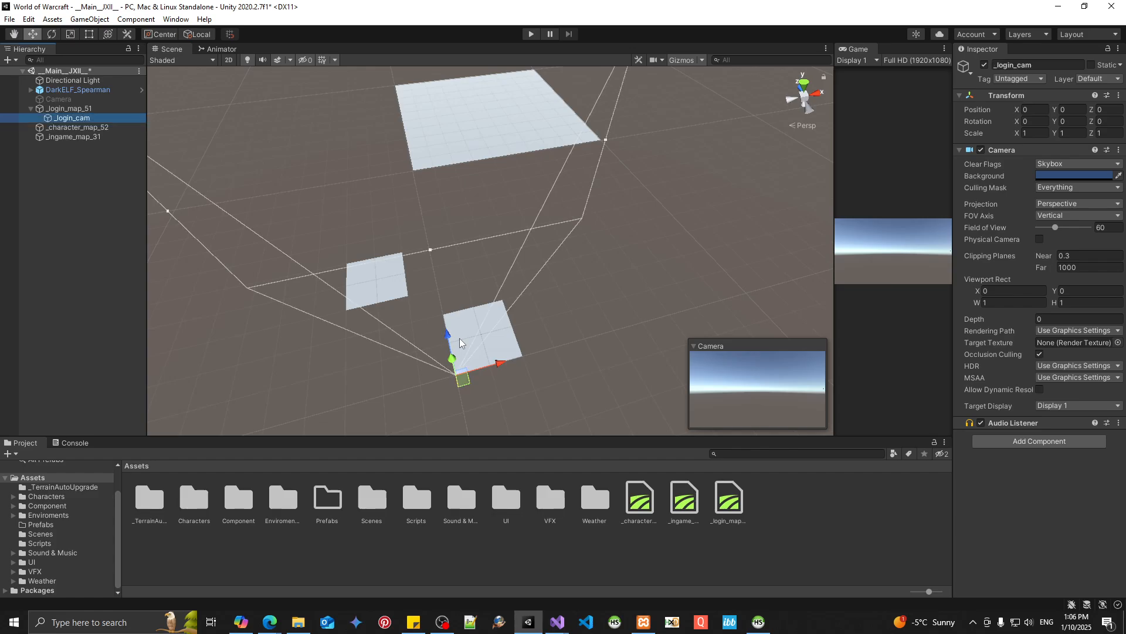
Create a camera as a child of the _character_map_52 terrain and name it _character_cam.
left_click(76, 128)
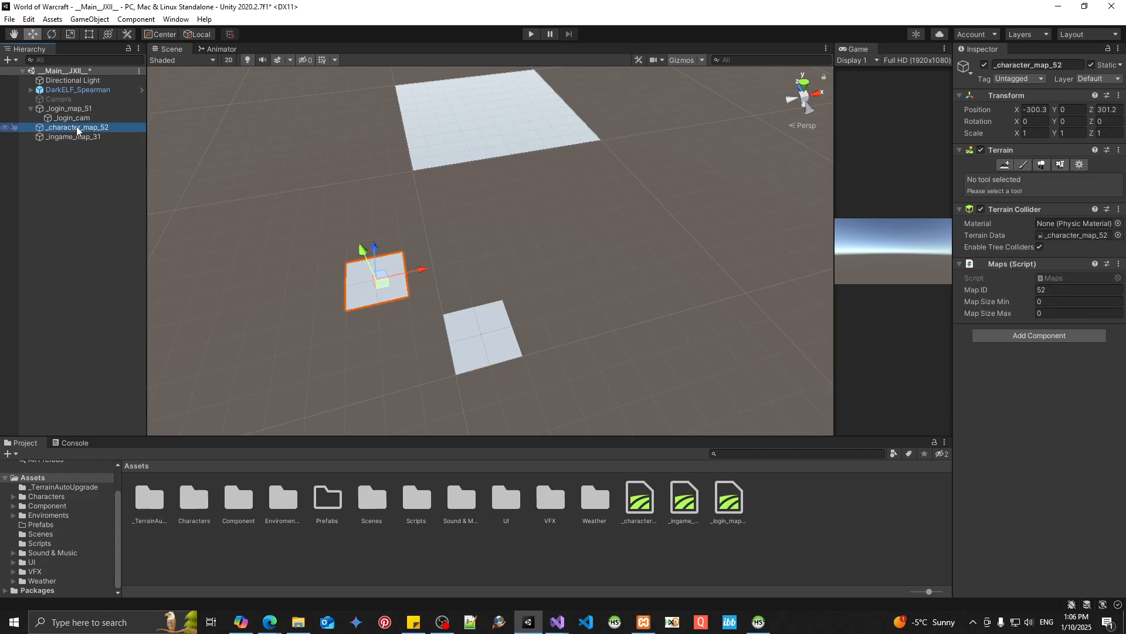
right_click(85, 126)
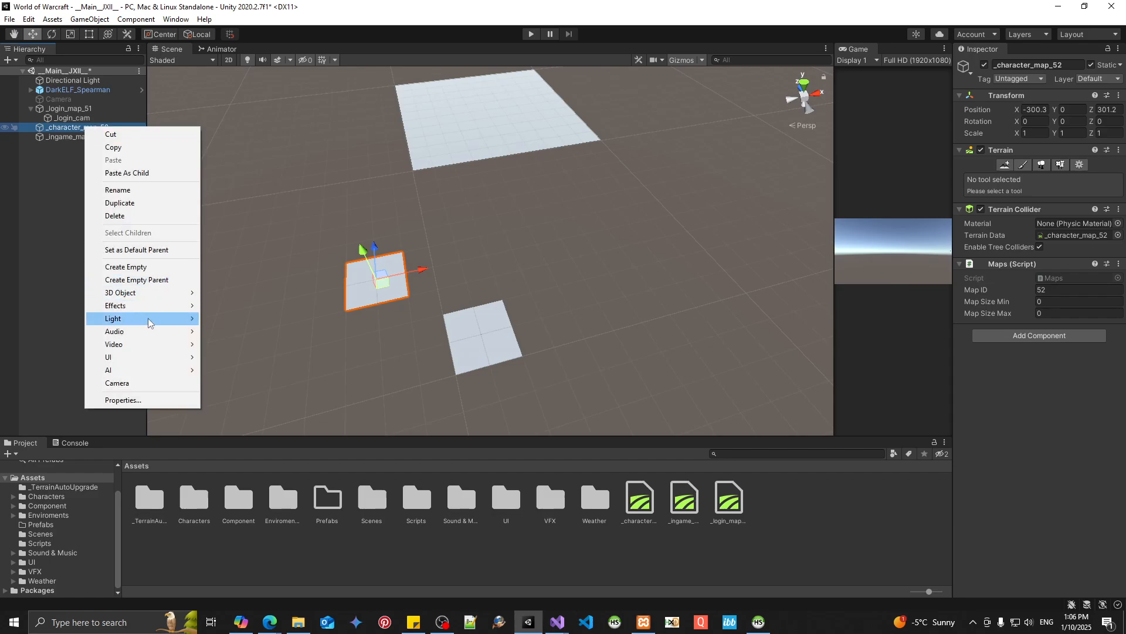
left_click(146, 382)
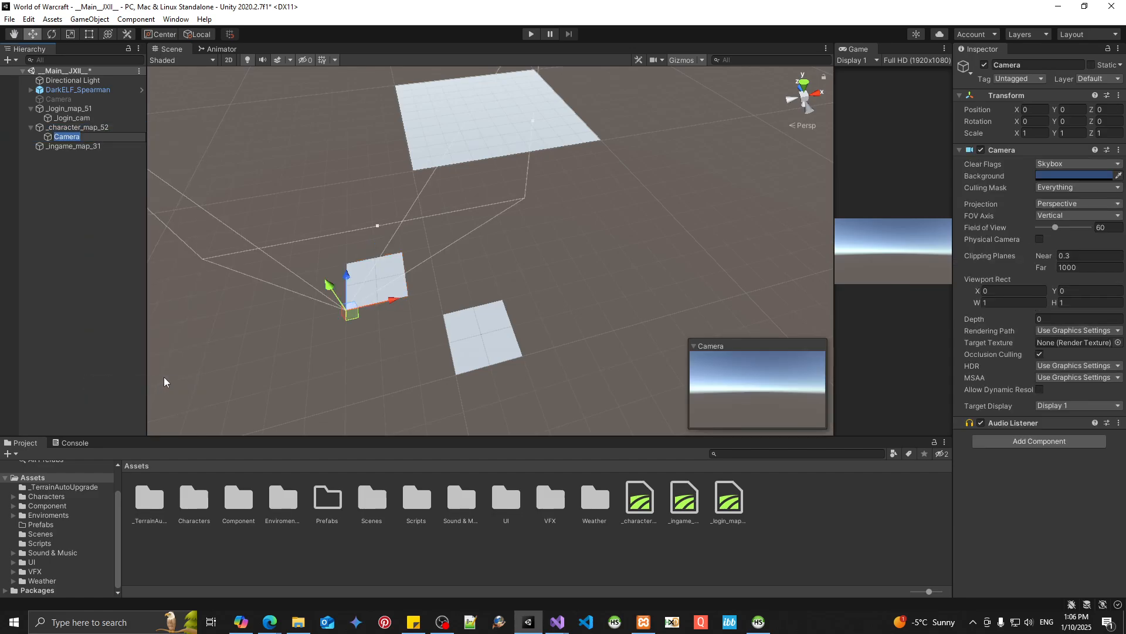
type("_character_cam")
key("Return")
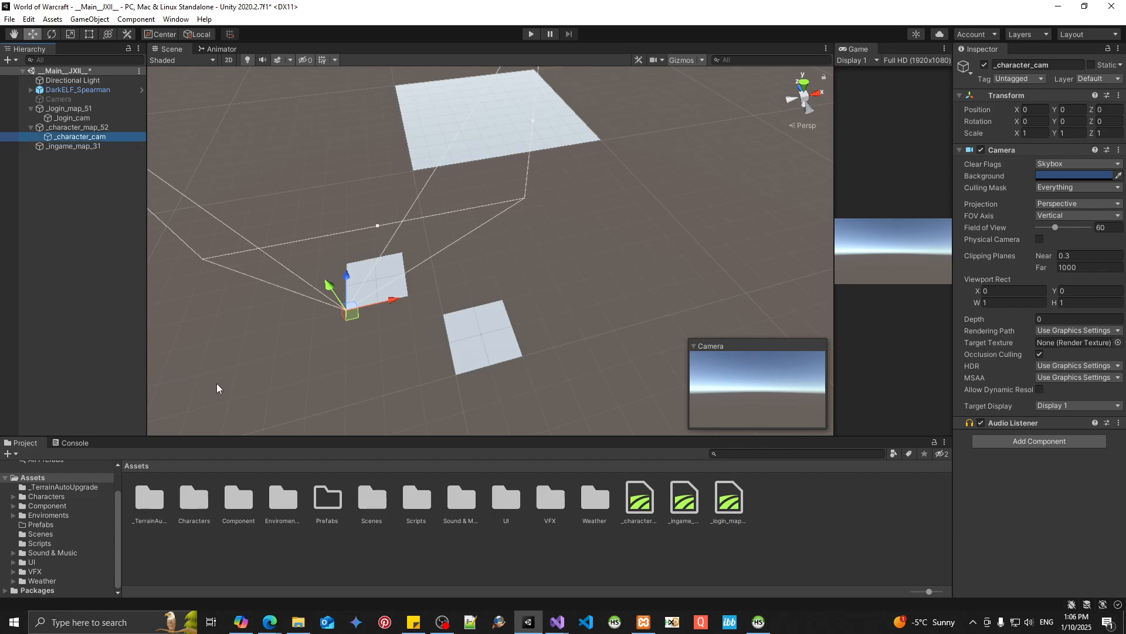
Examine the transform and camera settings of the _login_cam and _character_cam objects.
left_click(83, 118)
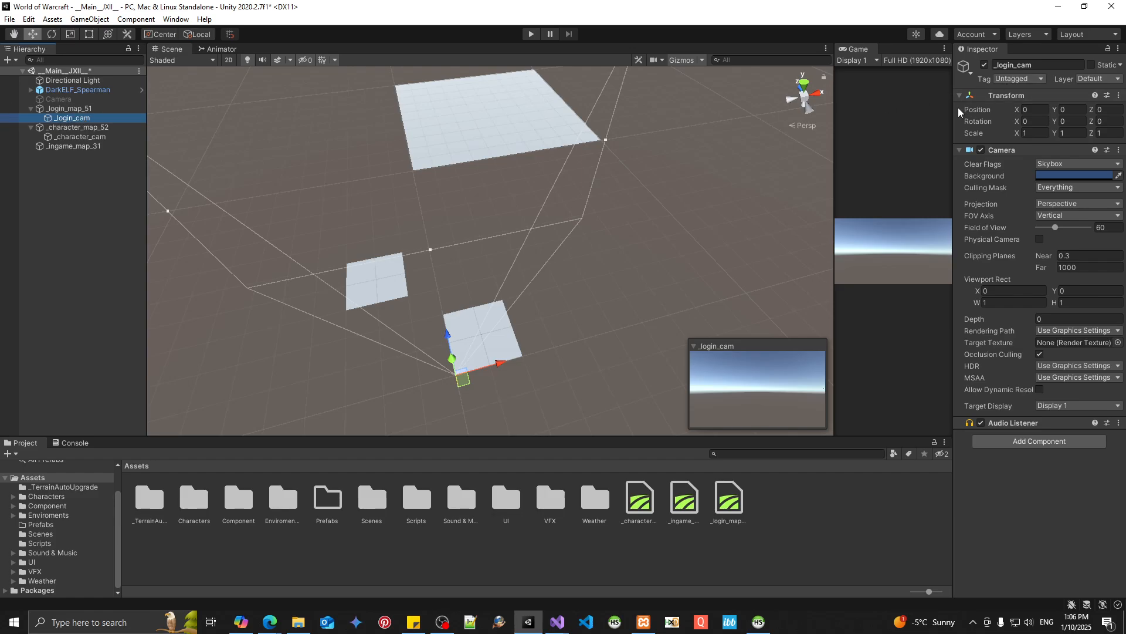
left_click_drag(955, 108, 595, 109)
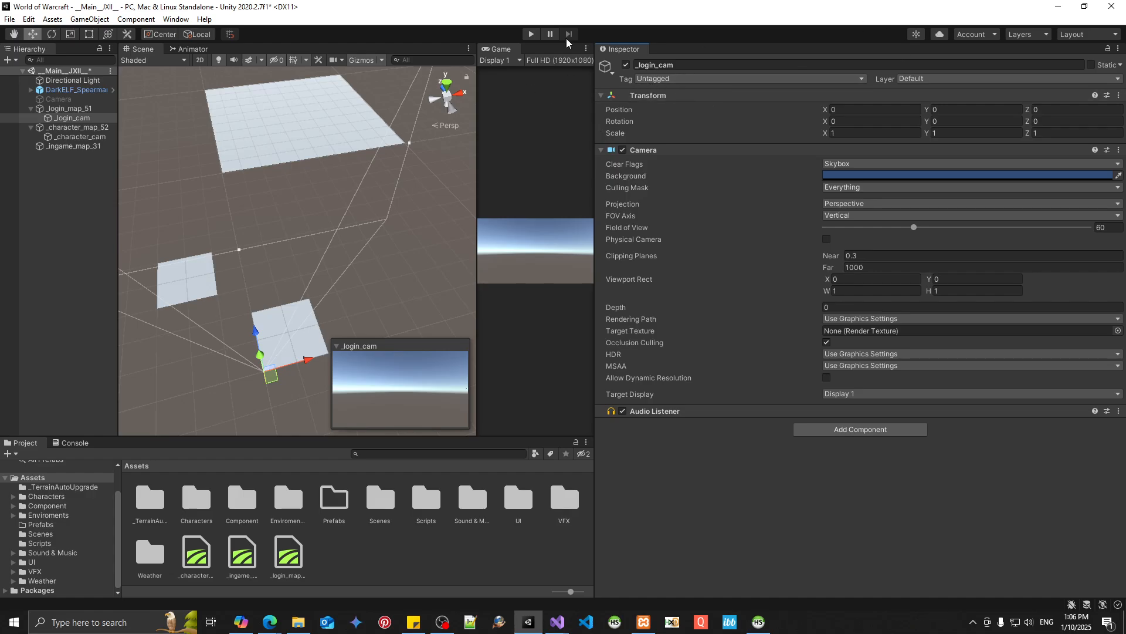
left_click_drag(594, 133, 919, 136)
left_click(70, 137)
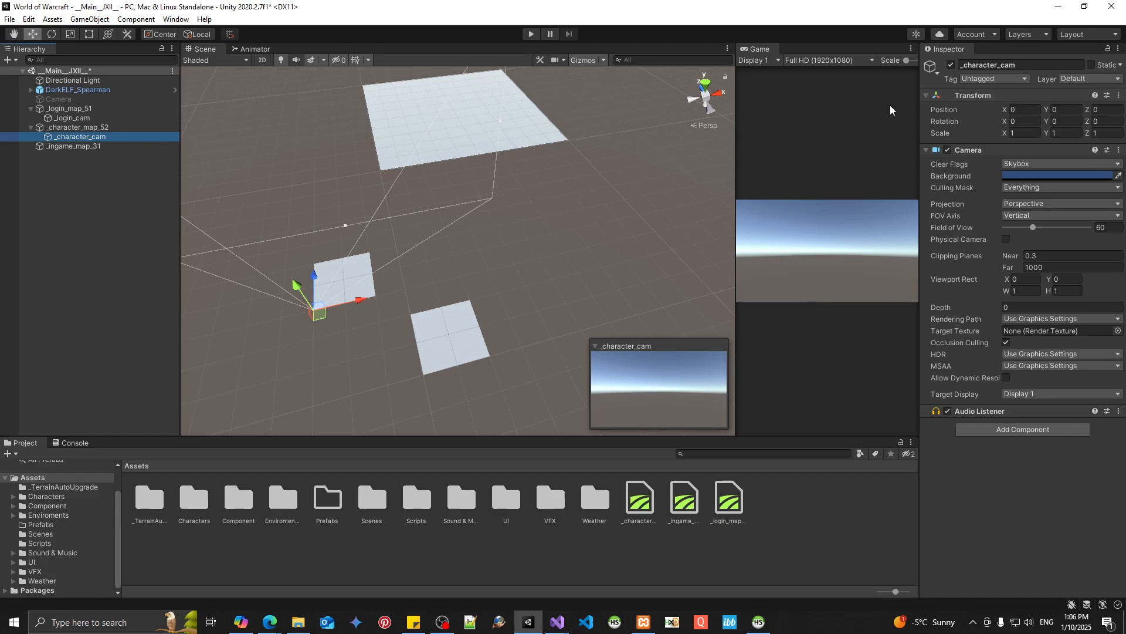
Rename the deactivated Camera object as _player_cam.
left_click(57, 101)
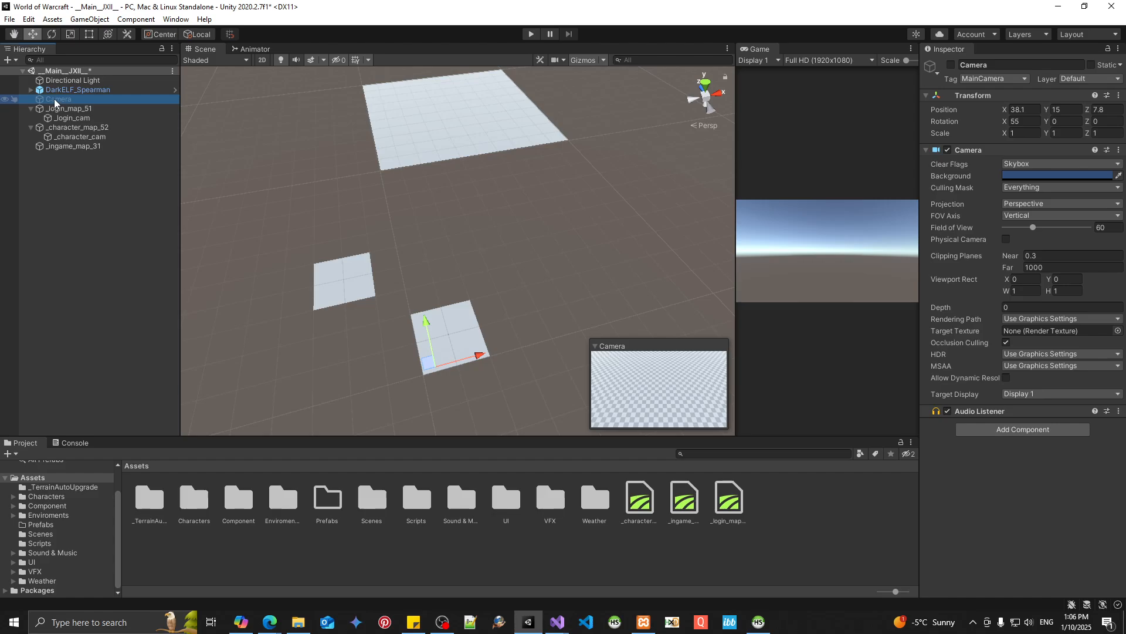
left_click(58, 100)
type("_")
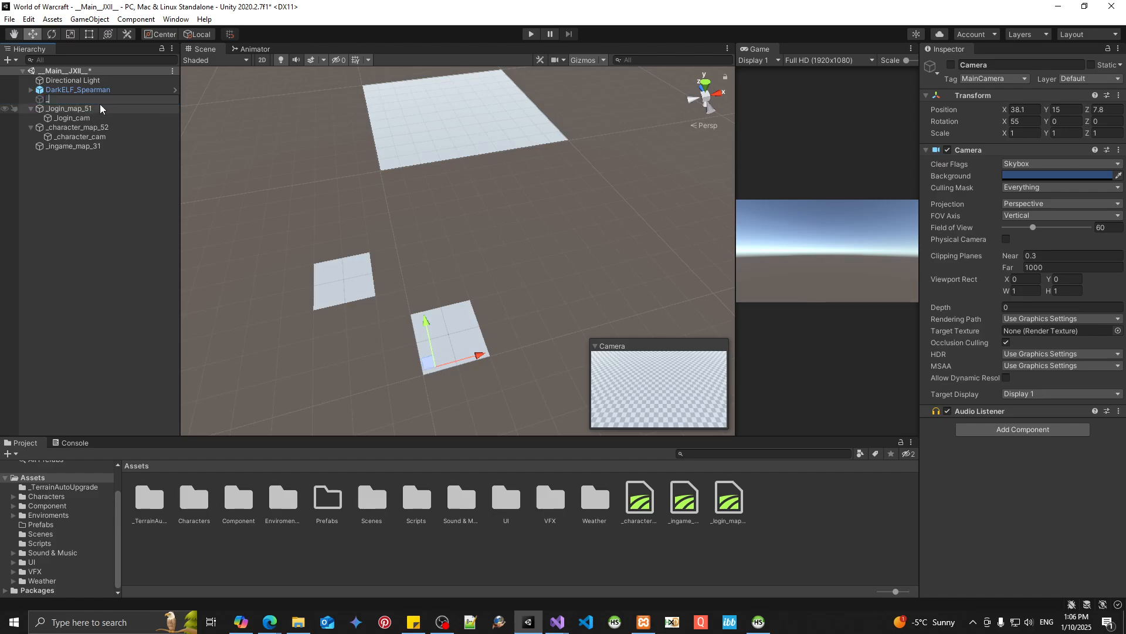
type("player_cam")
key("Return")
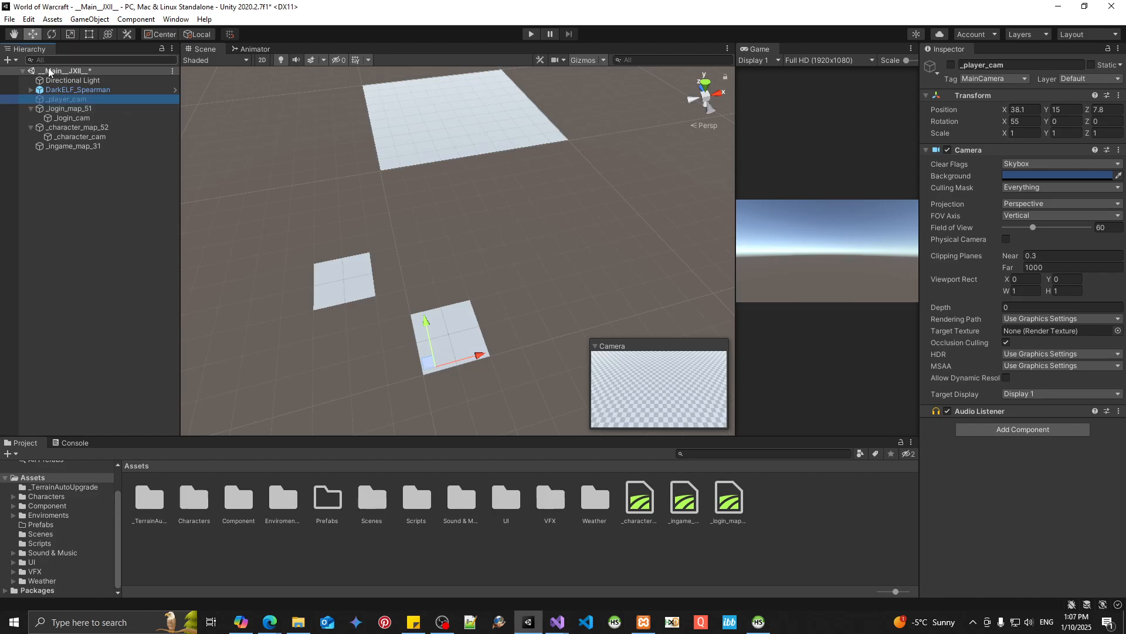
Collapse the _character_map_52 object in the scene hierarchy and save both the scene and the project.
left_click(91, 118)
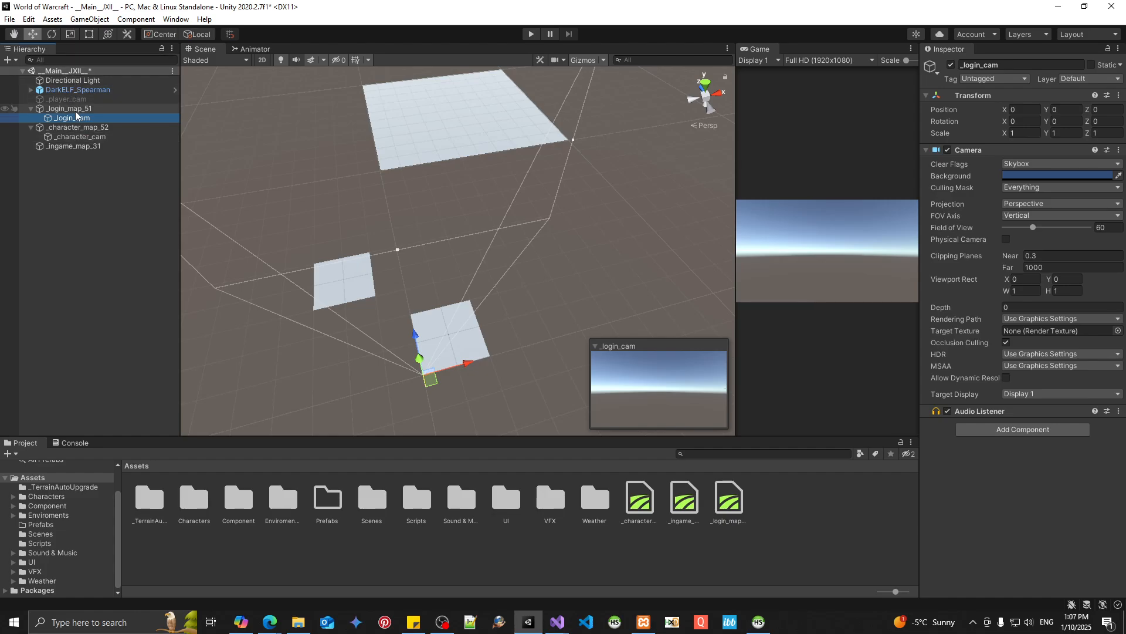
left_click(31, 127)
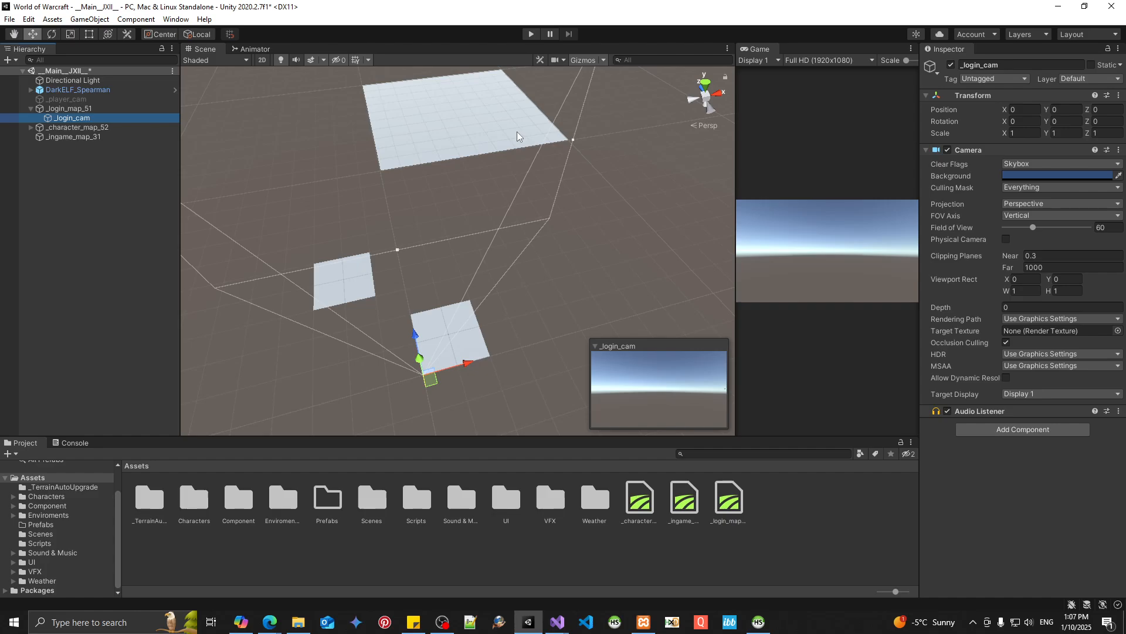
left_click(9, 18)
left_click(26, 76)
left_click(8, 20)
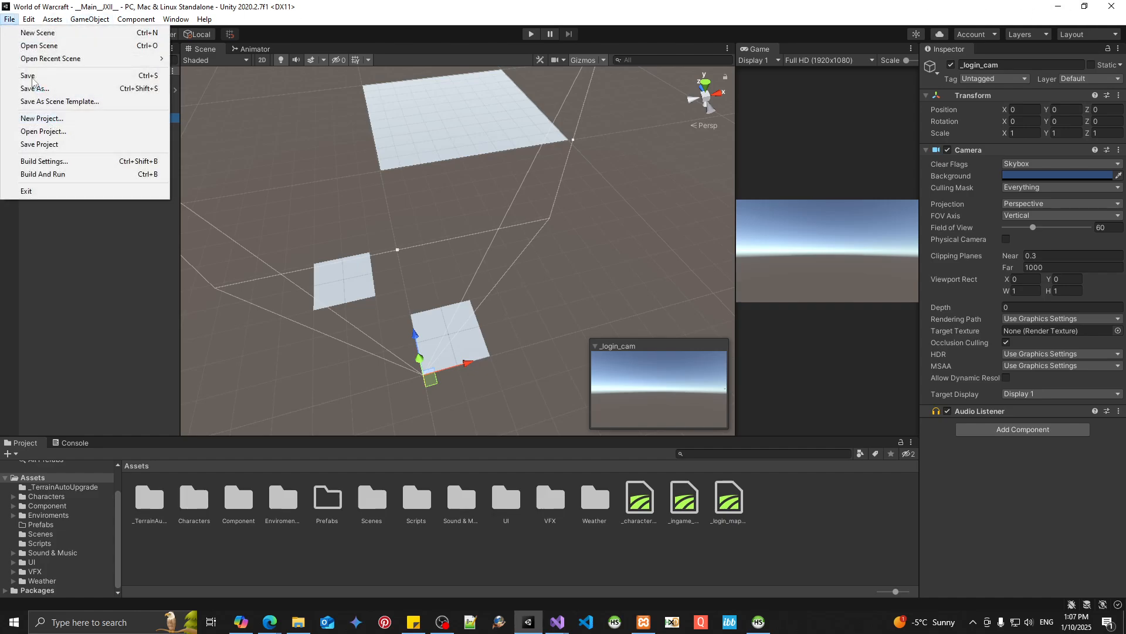
left_click(35, 151)
Minimize the Unity and Visual Studio windows to view the JX II task list on the desktop.
left_click(1058, 7)
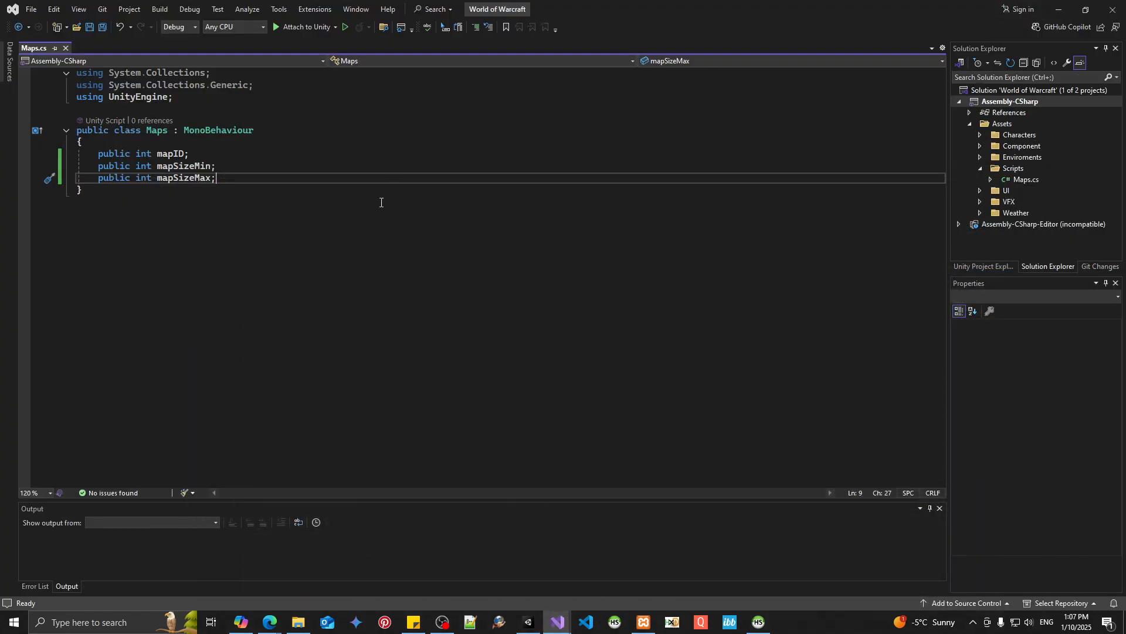
left_click(1059, 7)
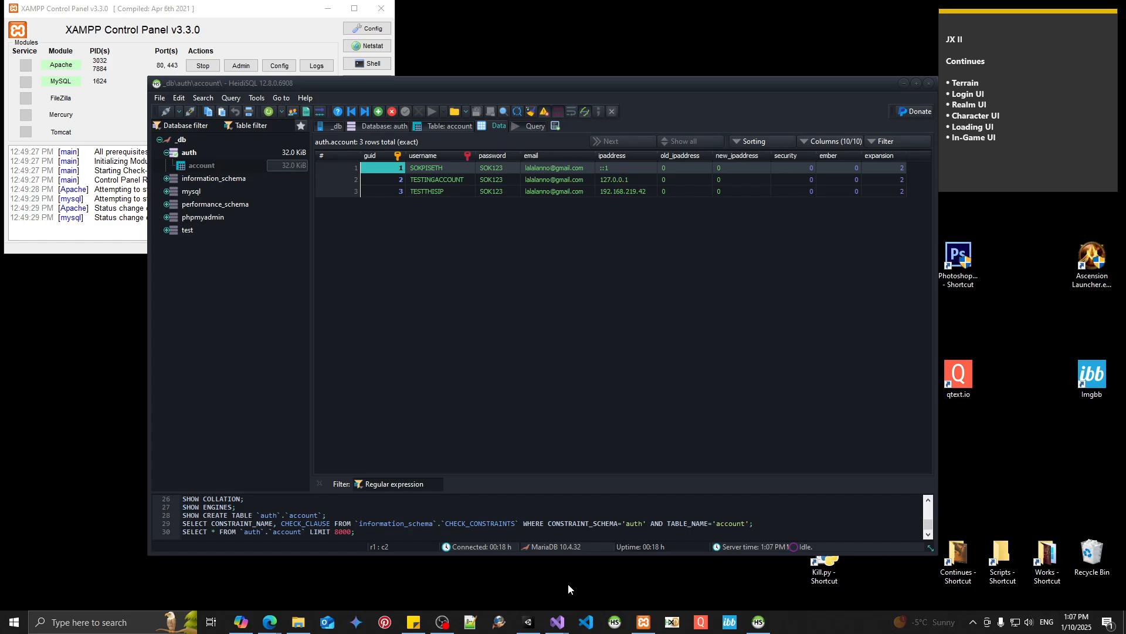
mouse_move(569, 616)
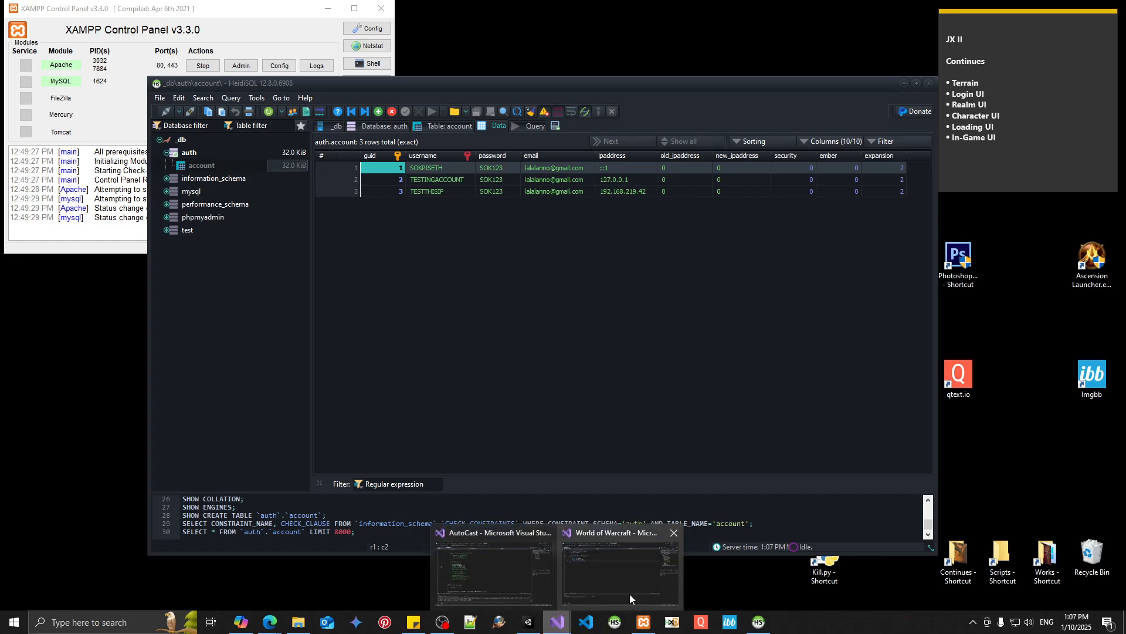
Switch back to Unity, add the Maps script to the _ingame_map_31 terrain with Map ID 31, and minimize the editor.
left_click(528, 622)
left_click(69, 136)
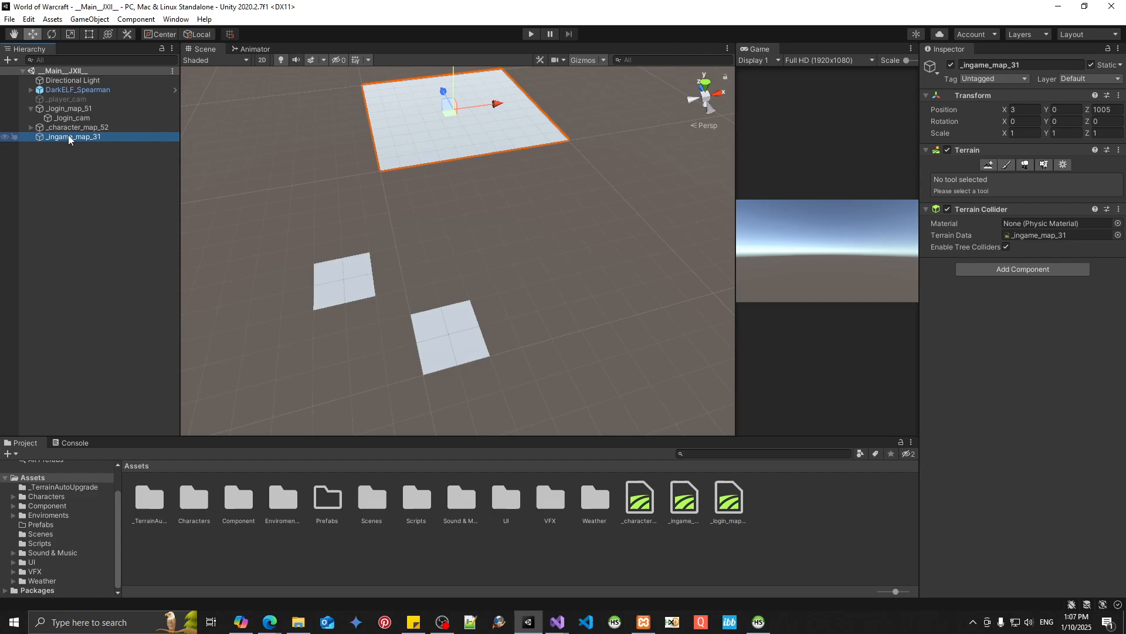
left_click(1016, 268)
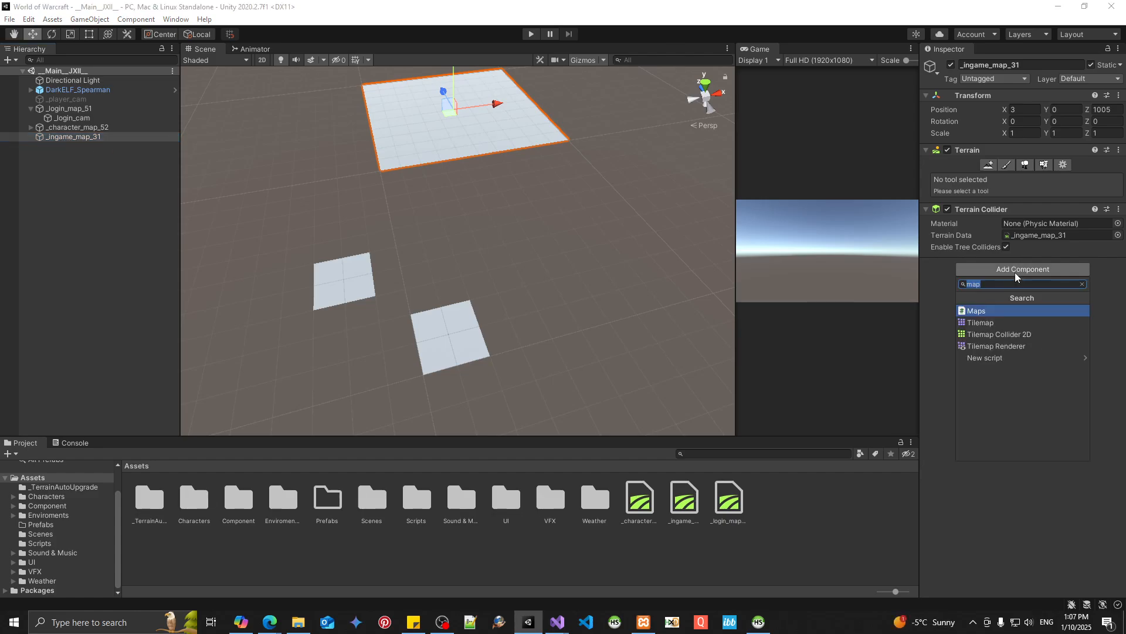
key("Return")
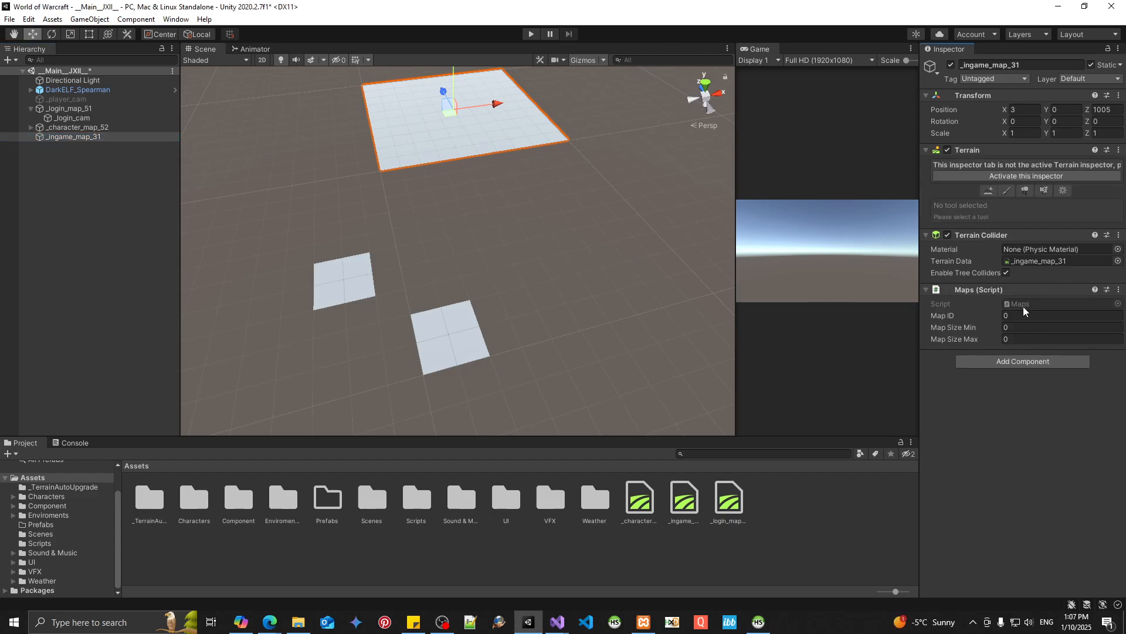
left_click(1017, 316)
type("31")
left_click(1058, 7)
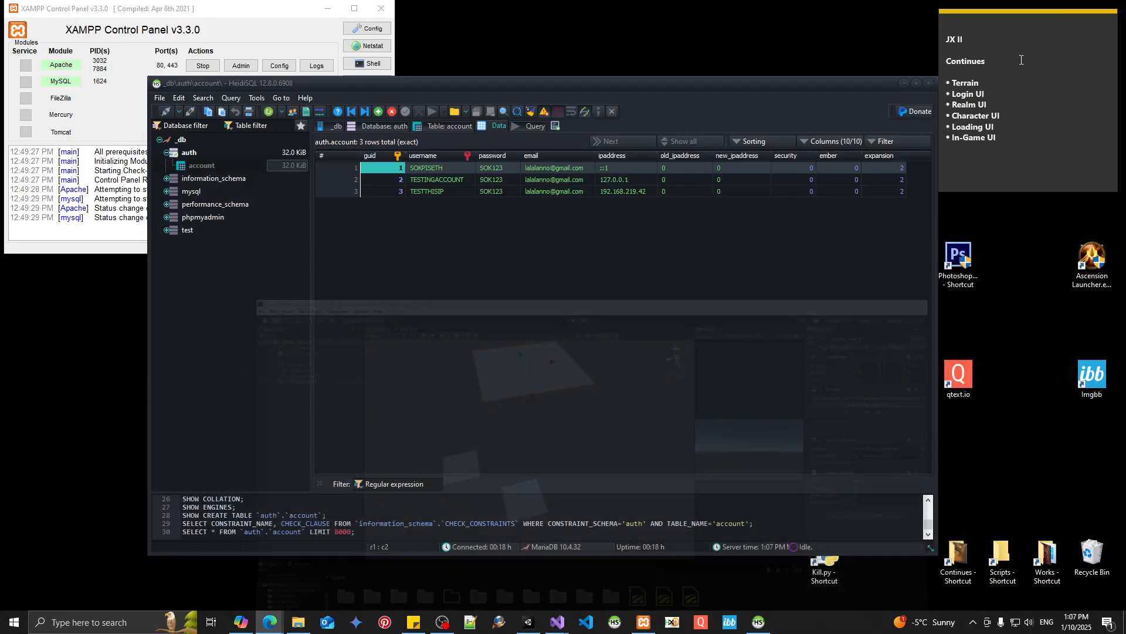